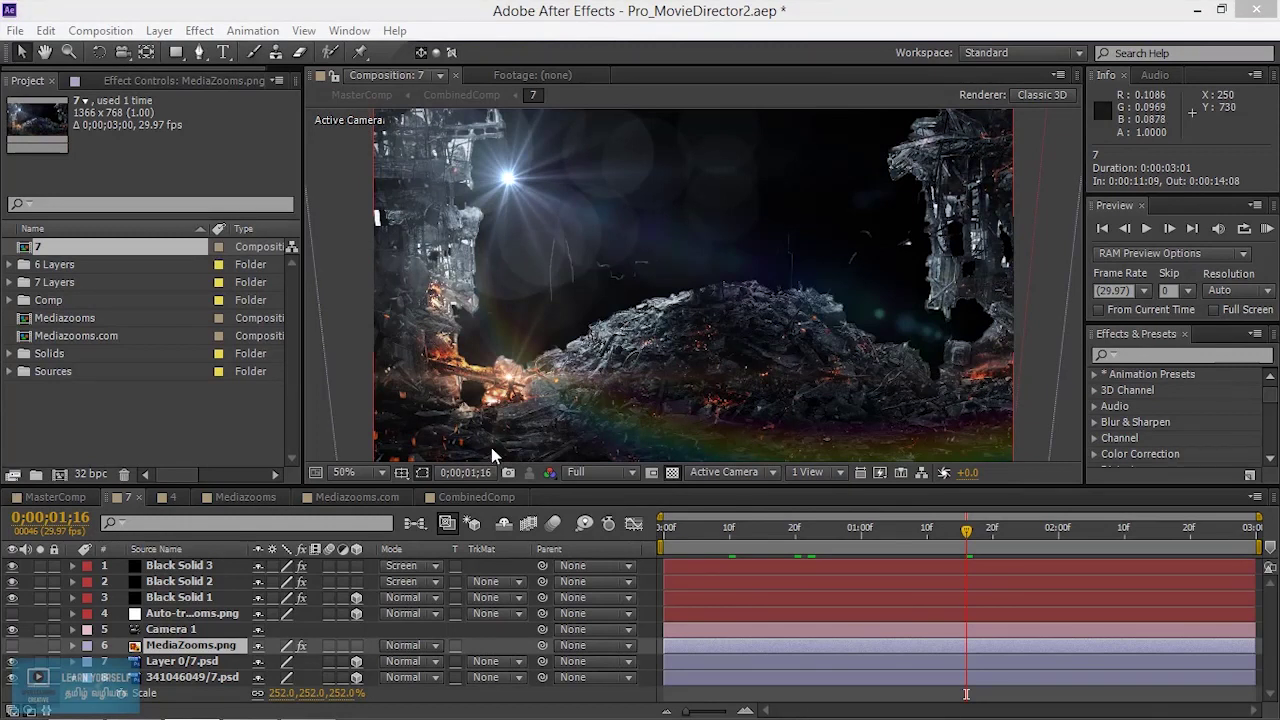
Step: Create a blank Untitled Project via File > New, choosing Don't Save for Pro_MovieDirector2.aep
left_click(16, 32)
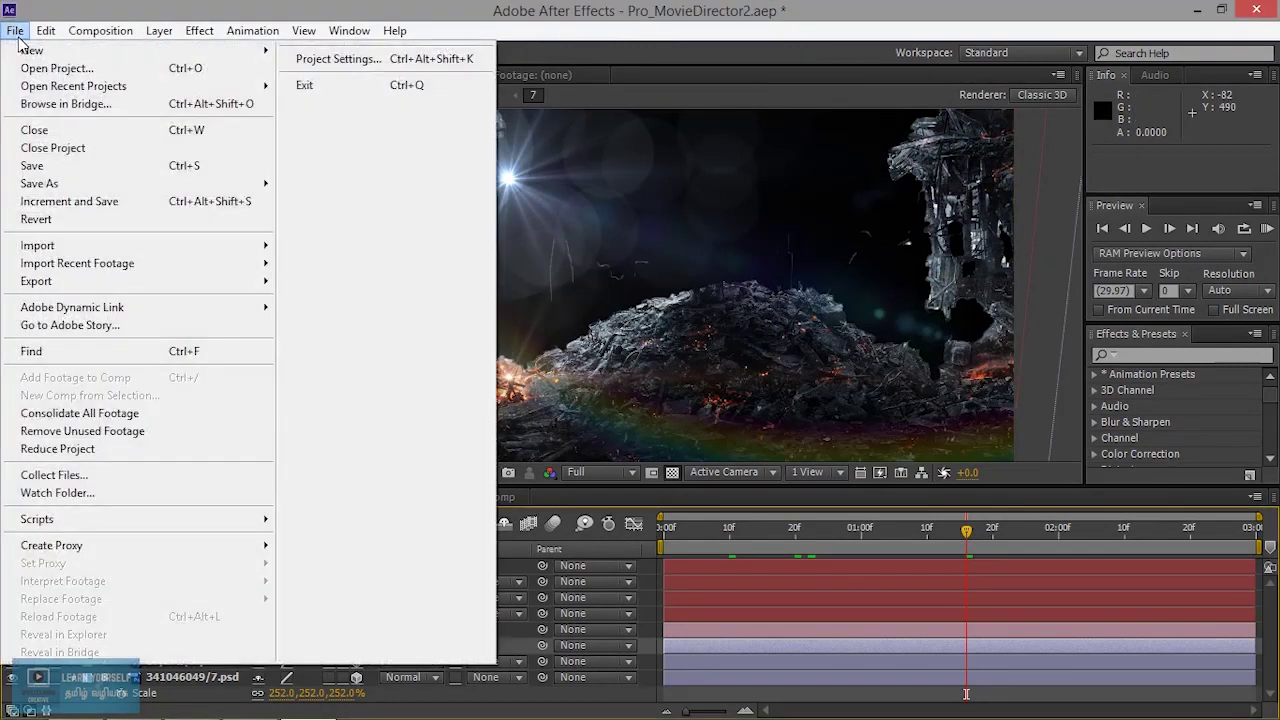
mouse_move(30, 50)
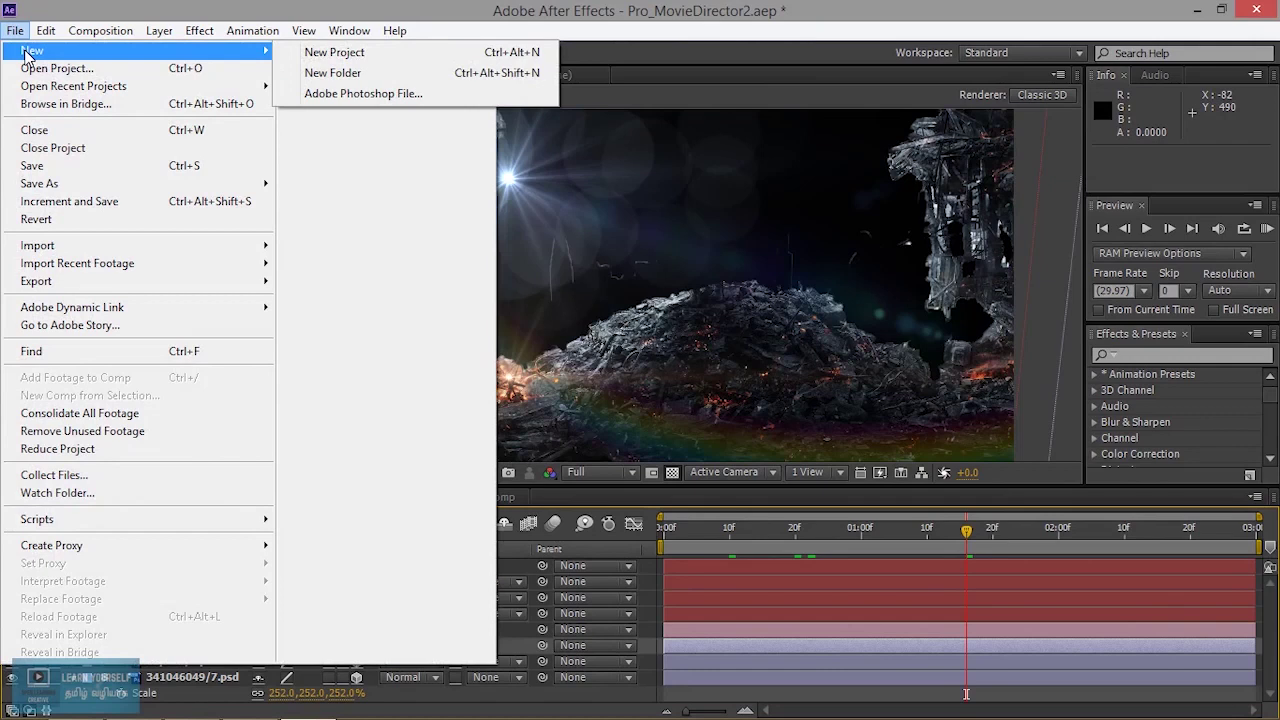
left_click(341, 55)
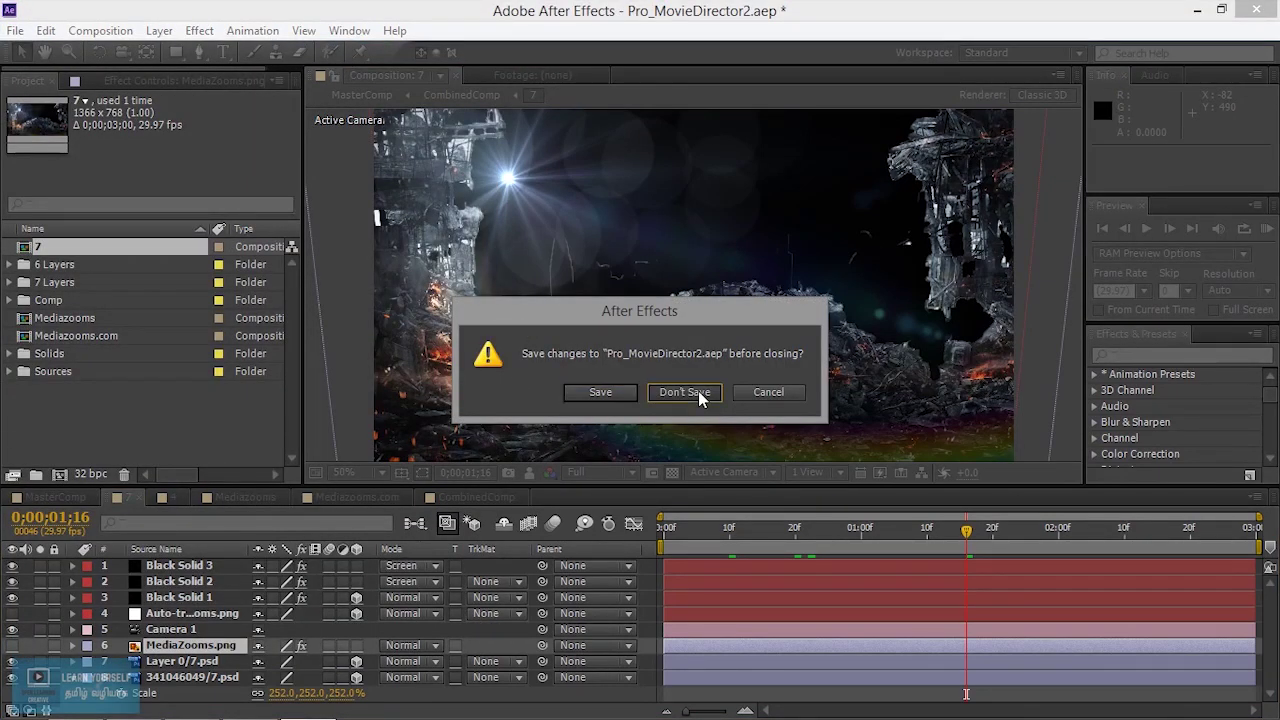
left_click(698, 391)
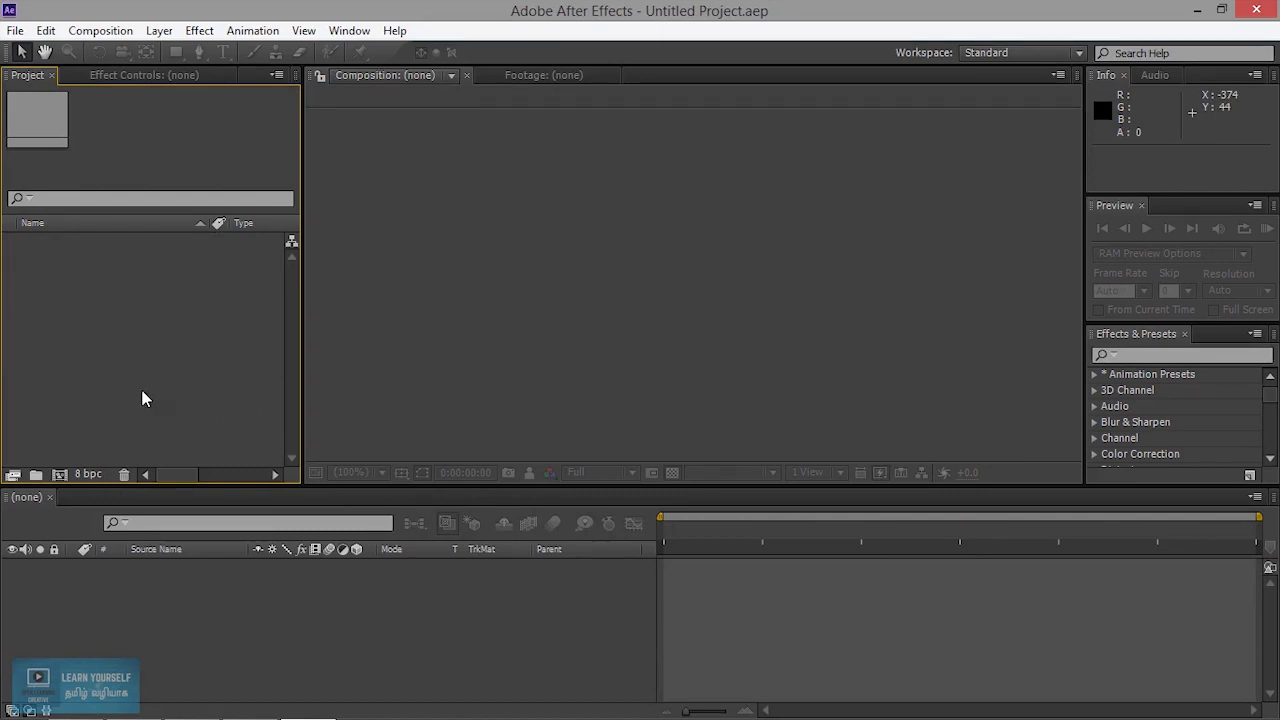
left_click(45, 30)
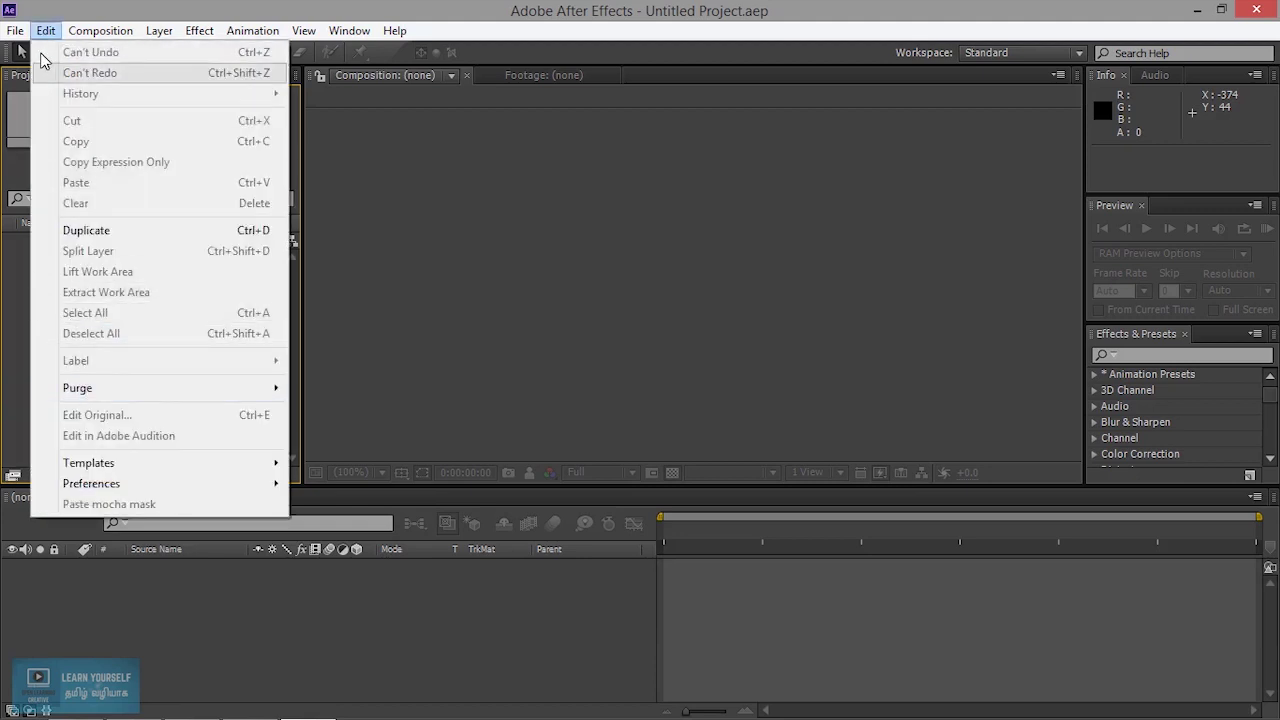
mouse_move(15, 33)
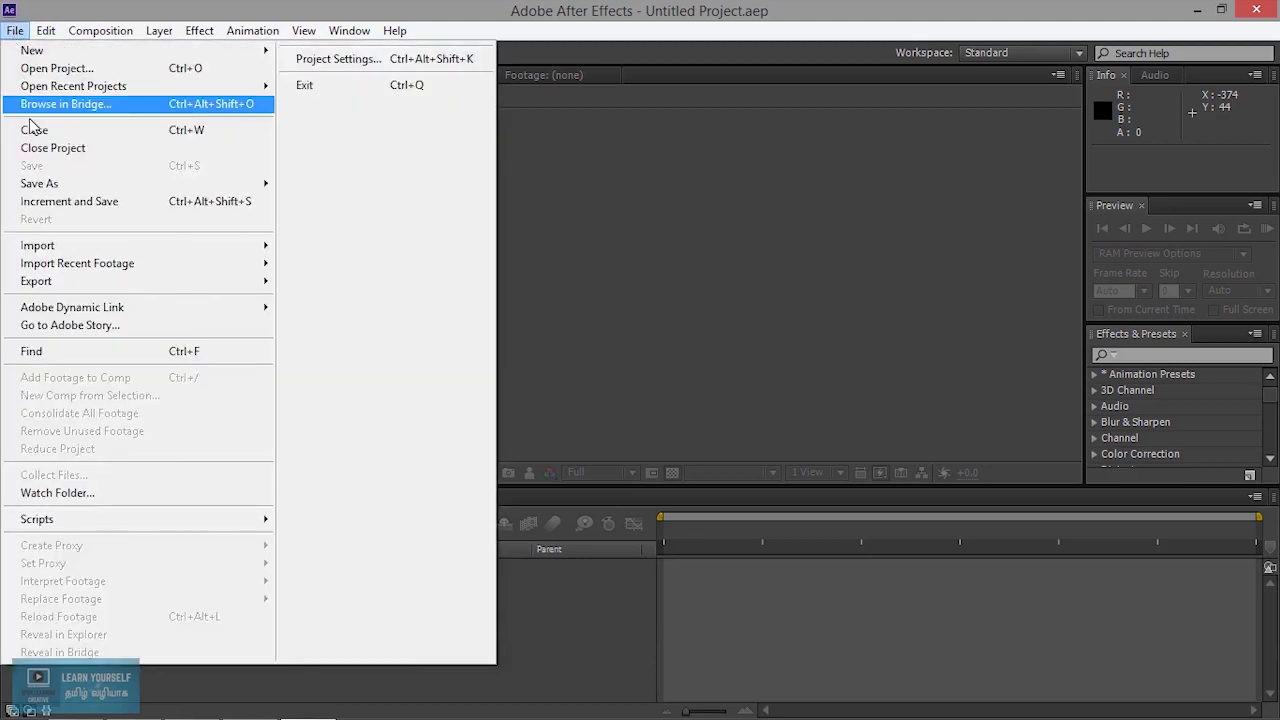
mouse_move(270, 248)
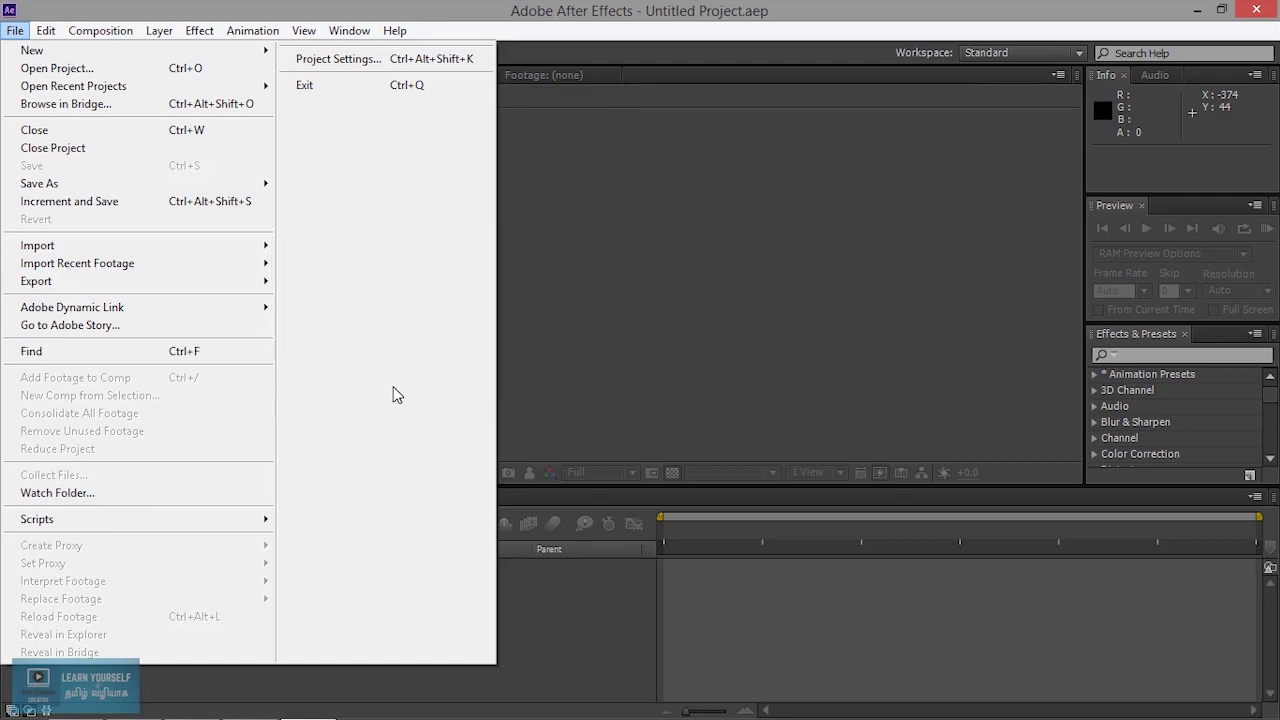
left_click(540, 563)
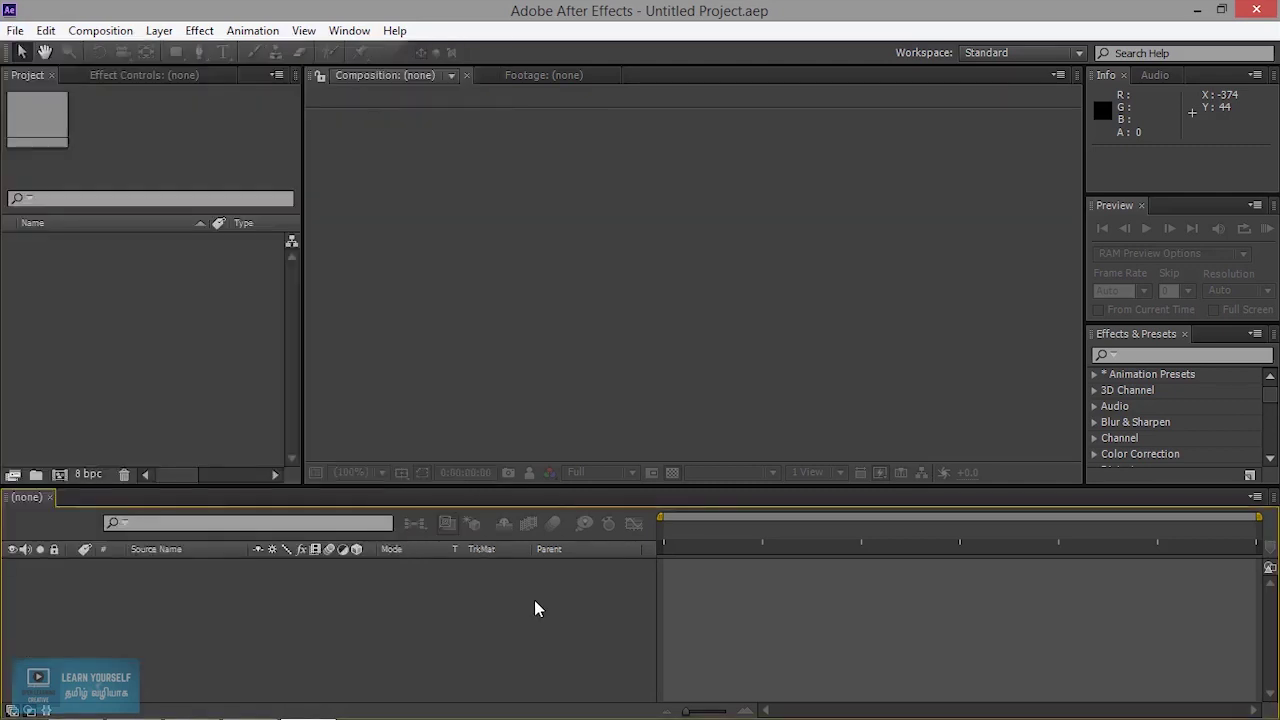
double_click(125, 321)
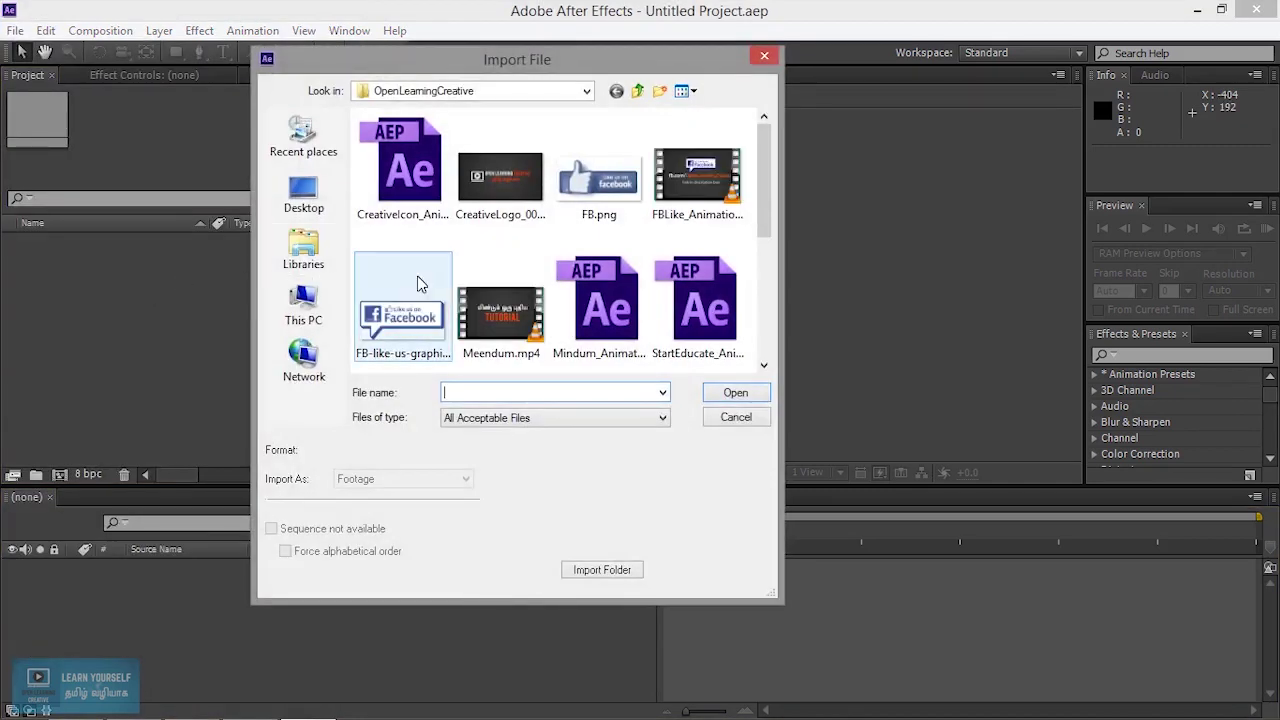
left_click(617, 91)
left_click(617, 91)
left_click(617, 91)
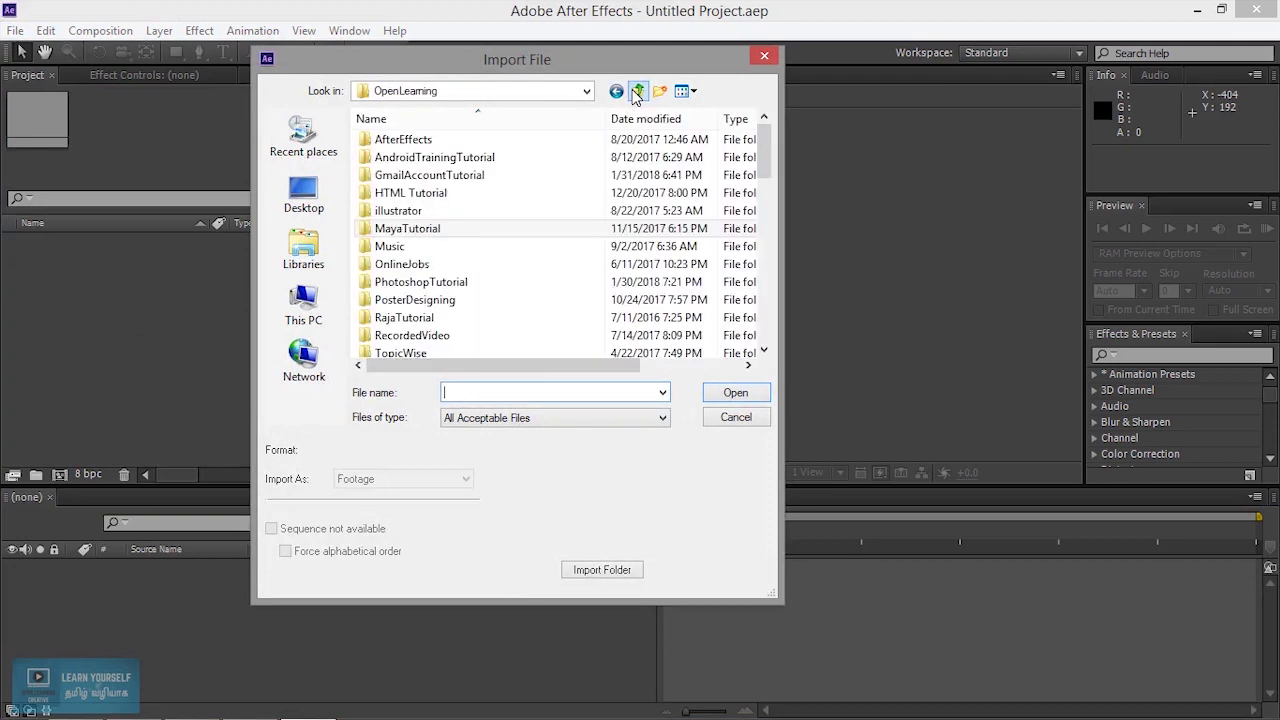
left_click(730, 418)
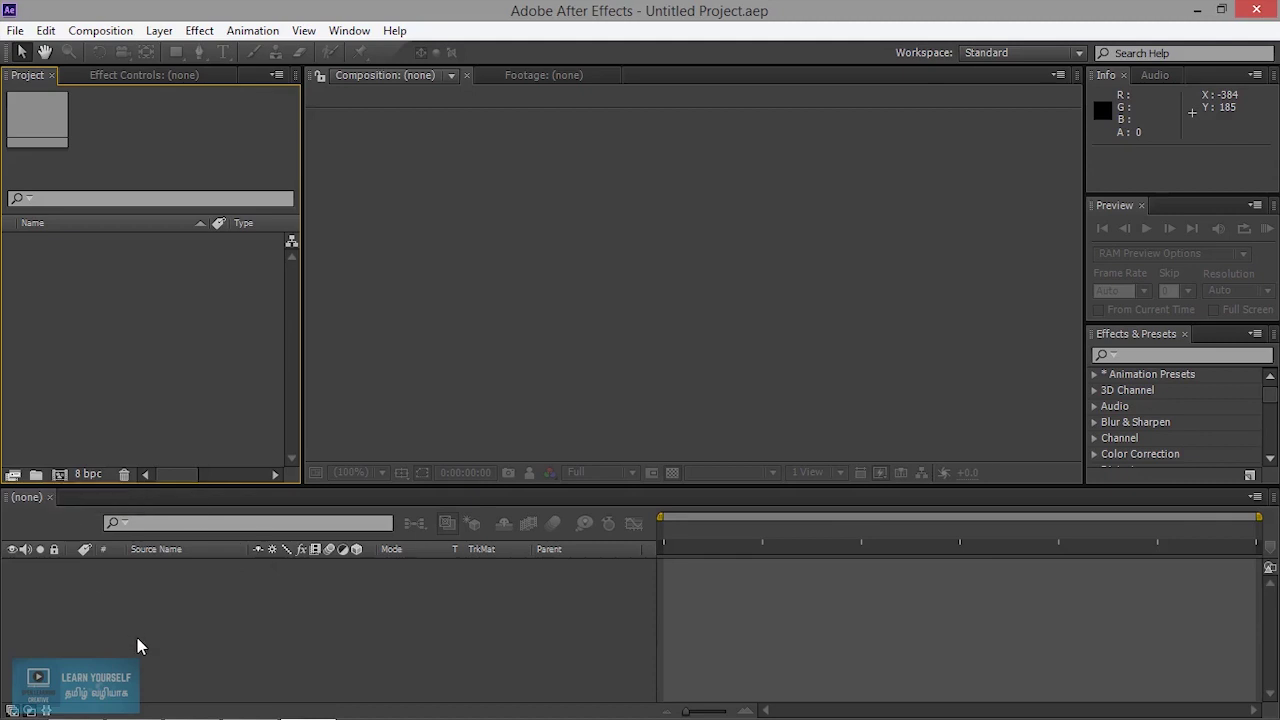
left_click(79, 477)
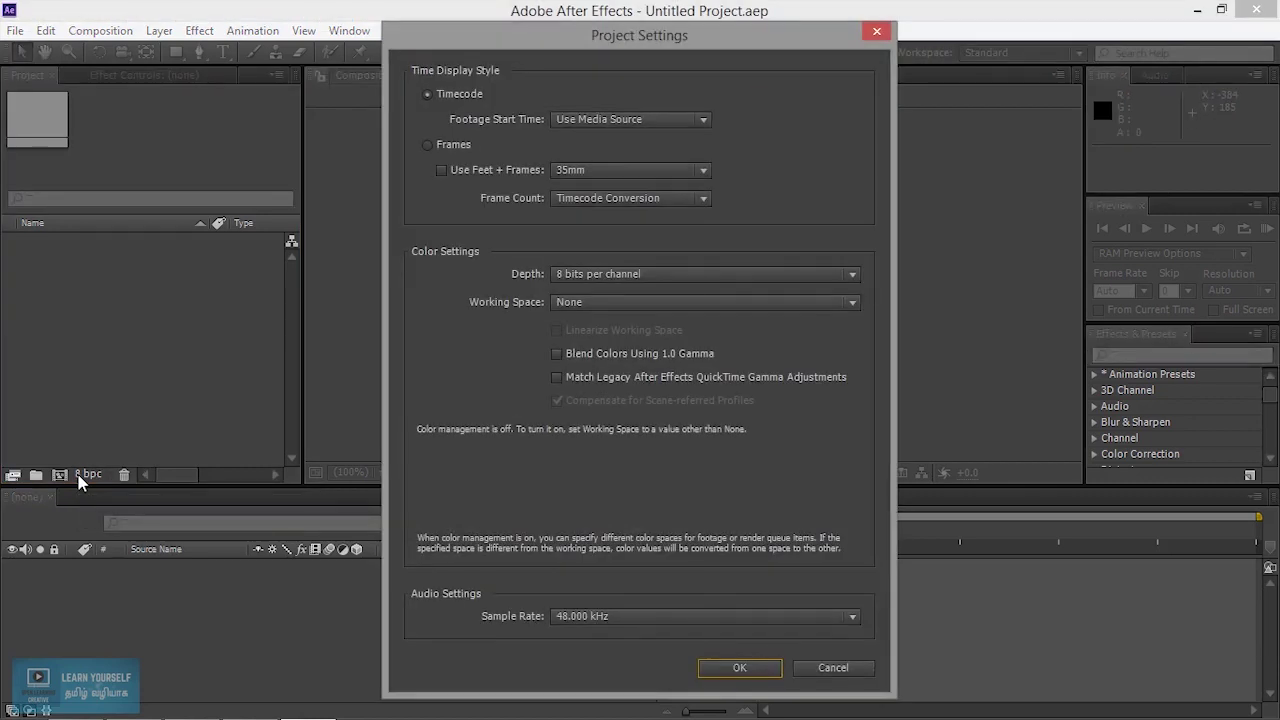
left_click(608, 276)
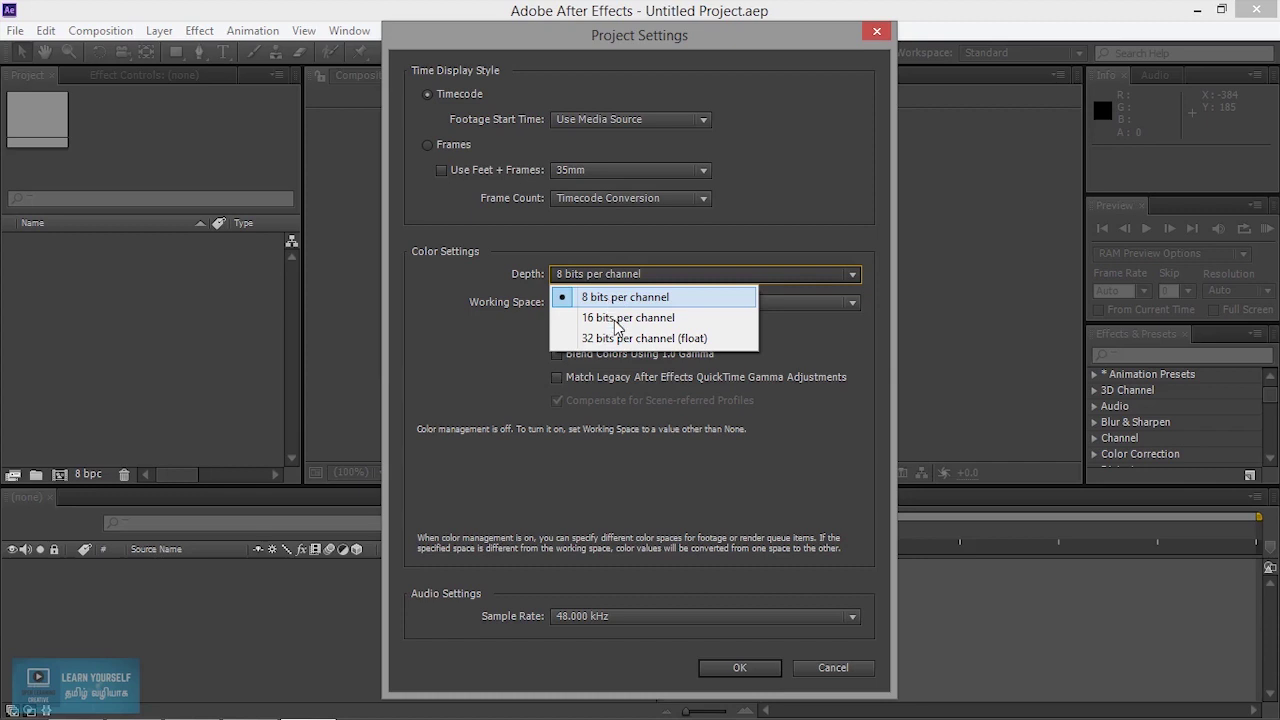
left_click(847, 666)
left_click(847, 666)
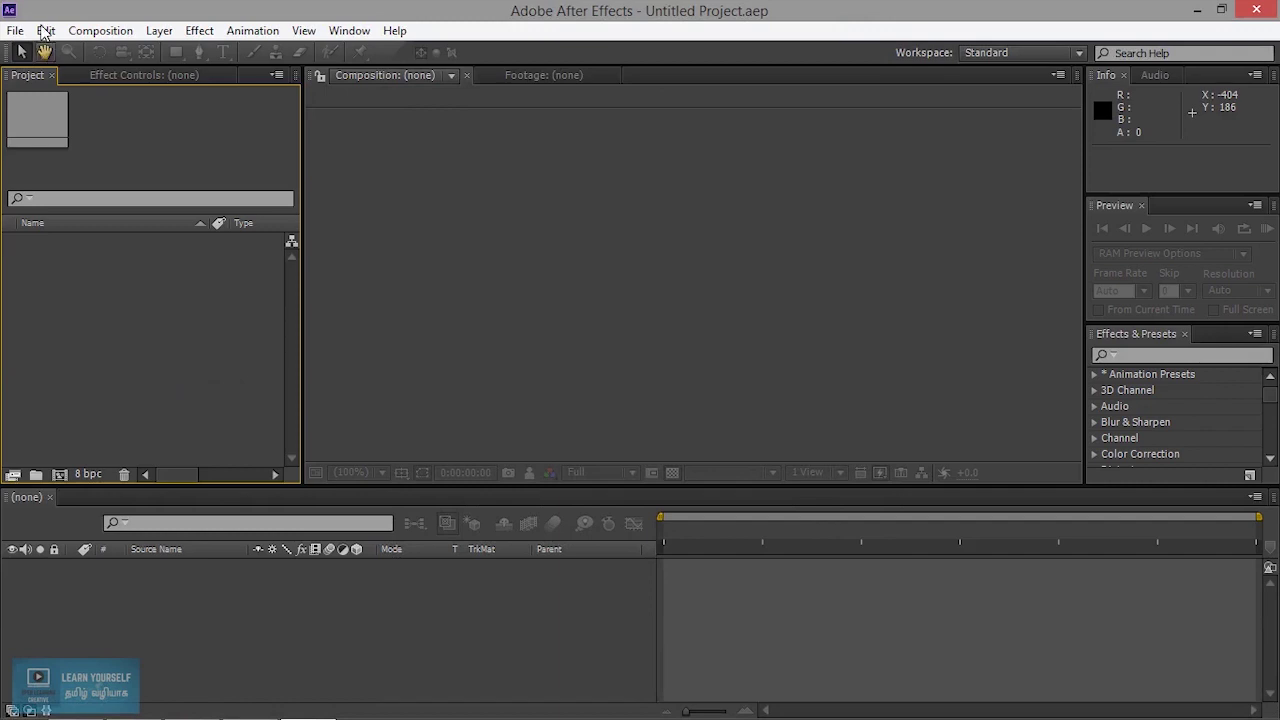
Step: Open the import window and browse the OpenLearning and PosterDesigning folders
double_click(70, 340)
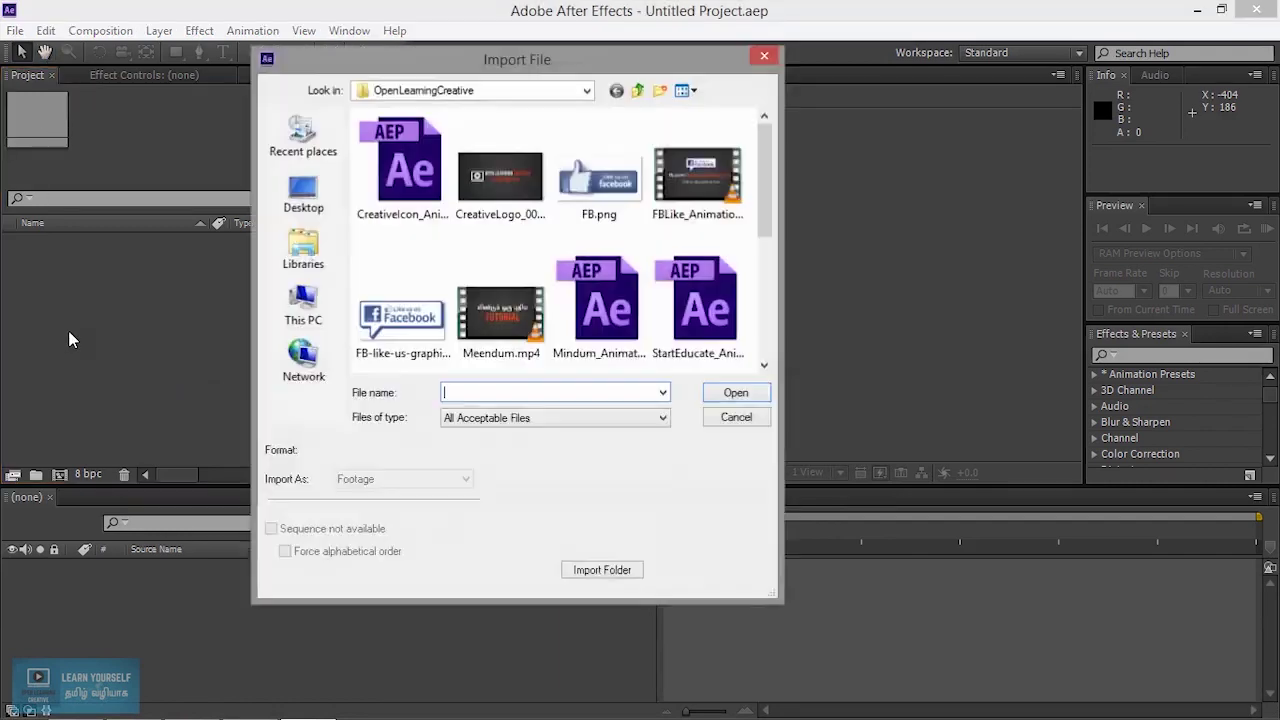
left_click(637, 91)
left_click(637, 91)
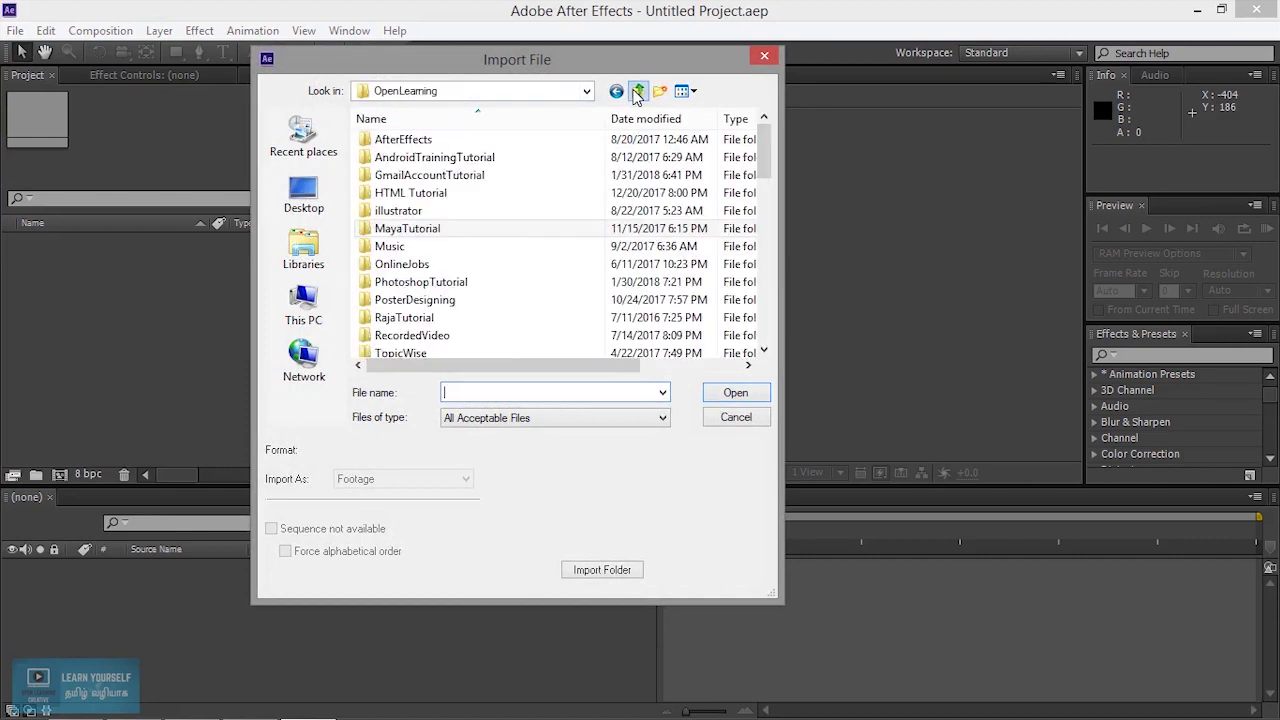
scroll(430, 253, "down", 1)
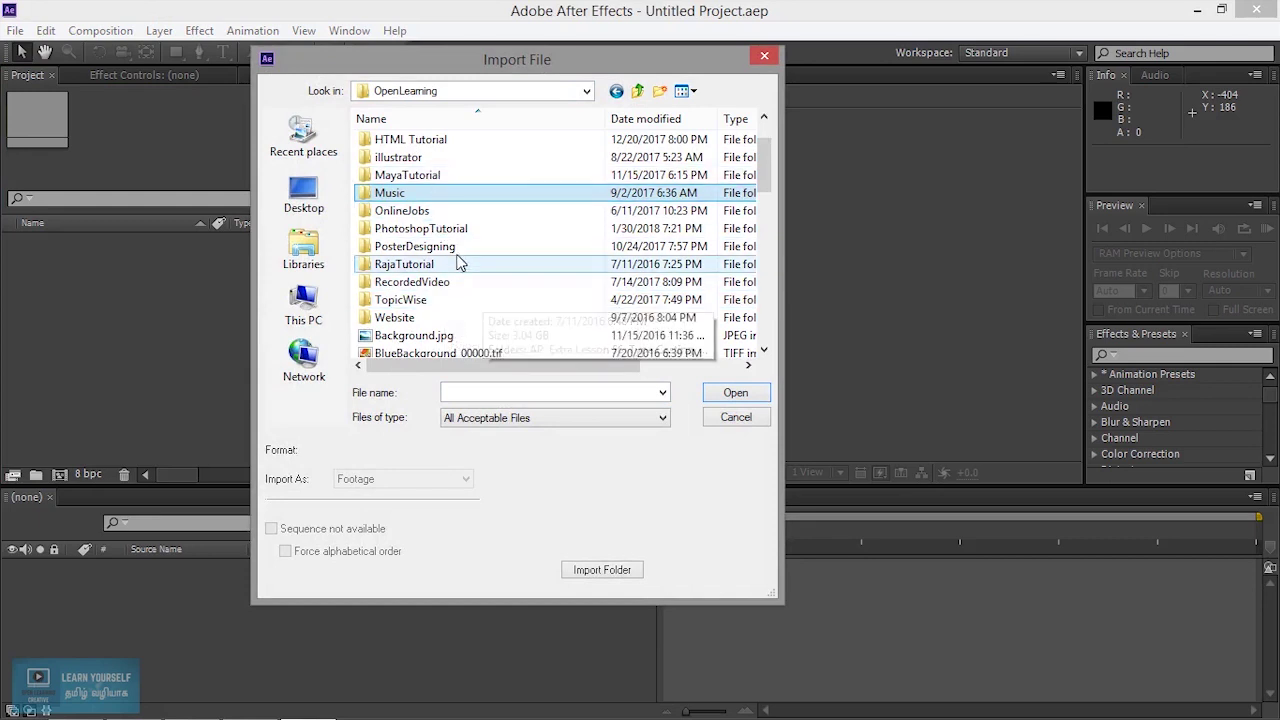
double_click(450, 246)
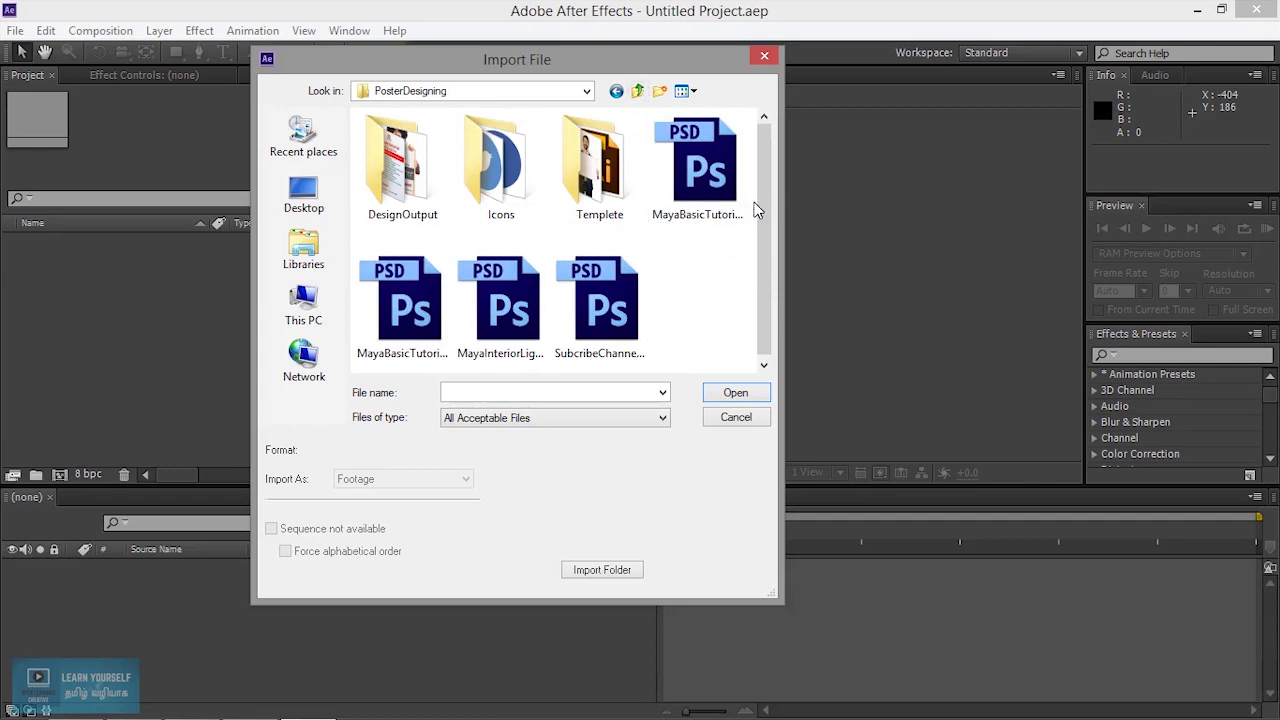
left_click(640, 92)
left_click(640, 92)
left_click(640, 92)
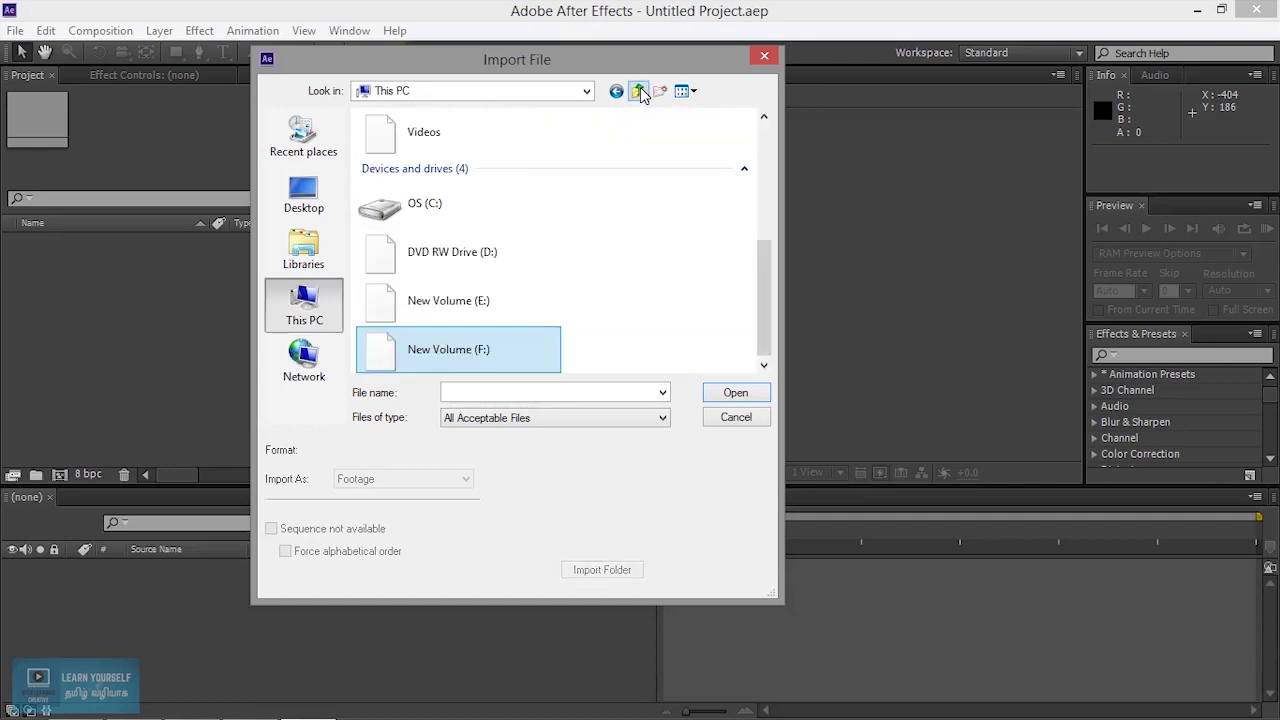
Step: Browse the F: drive to the PosterImages folder and import 6_Fortest.jpg
double_click(447, 338)
scroll(448, 338, "down", 3)
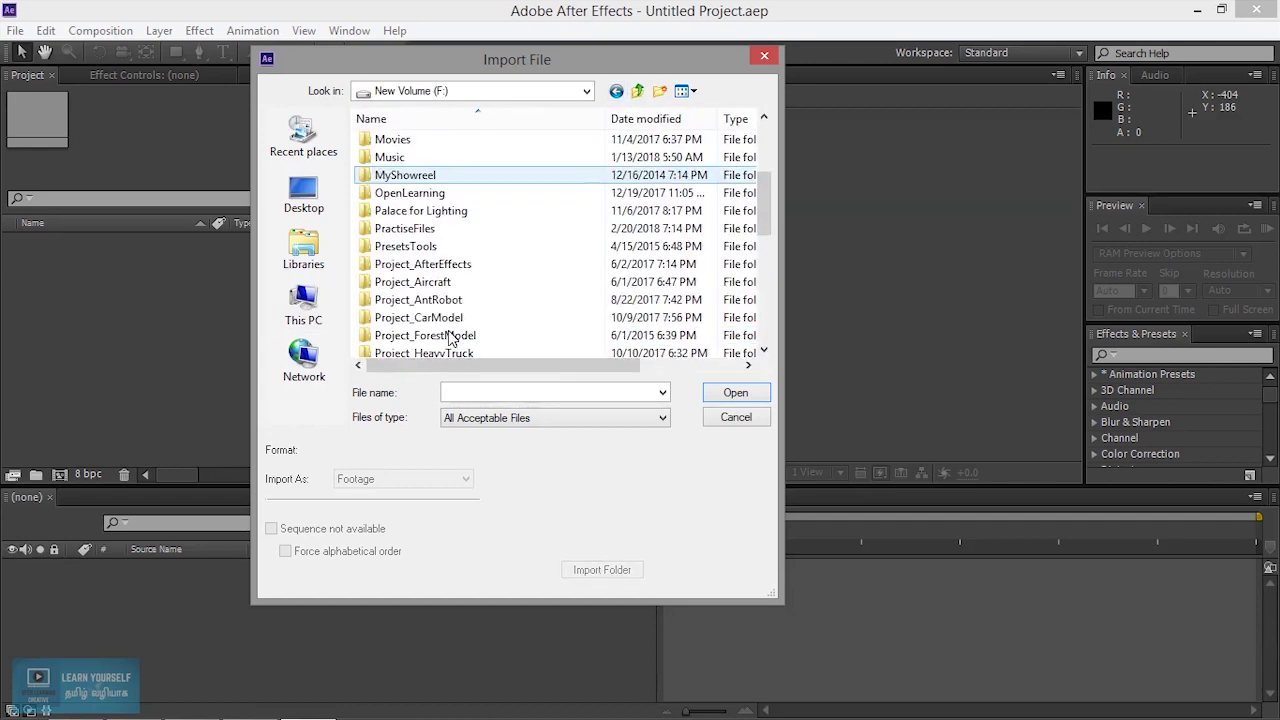
double_click(455, 258)
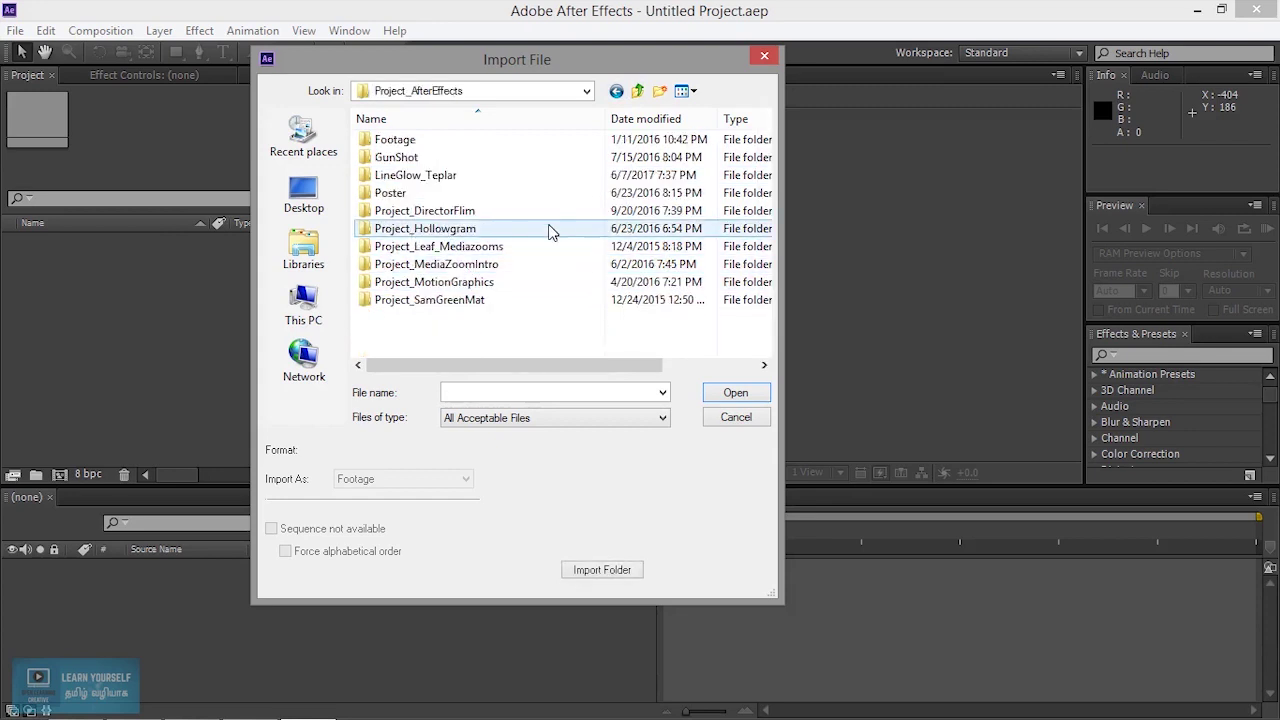
left_click(638, 92)
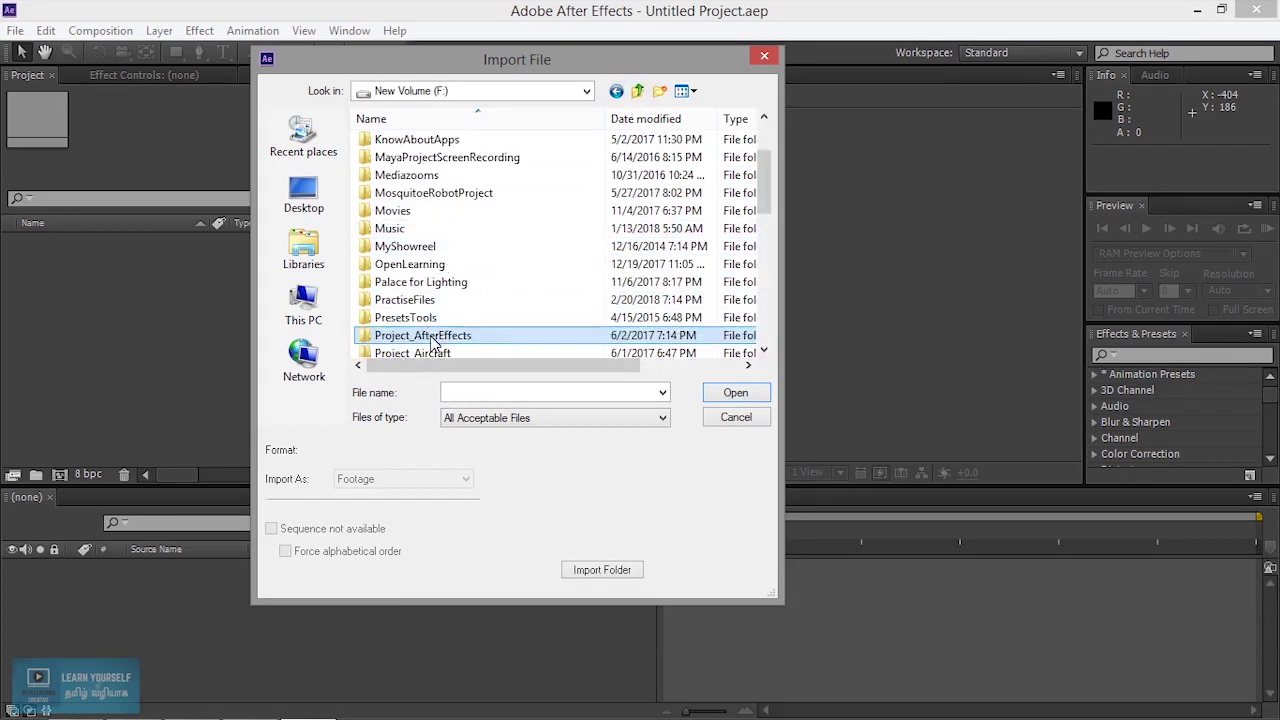
scroll(440, 340, "down", 2)
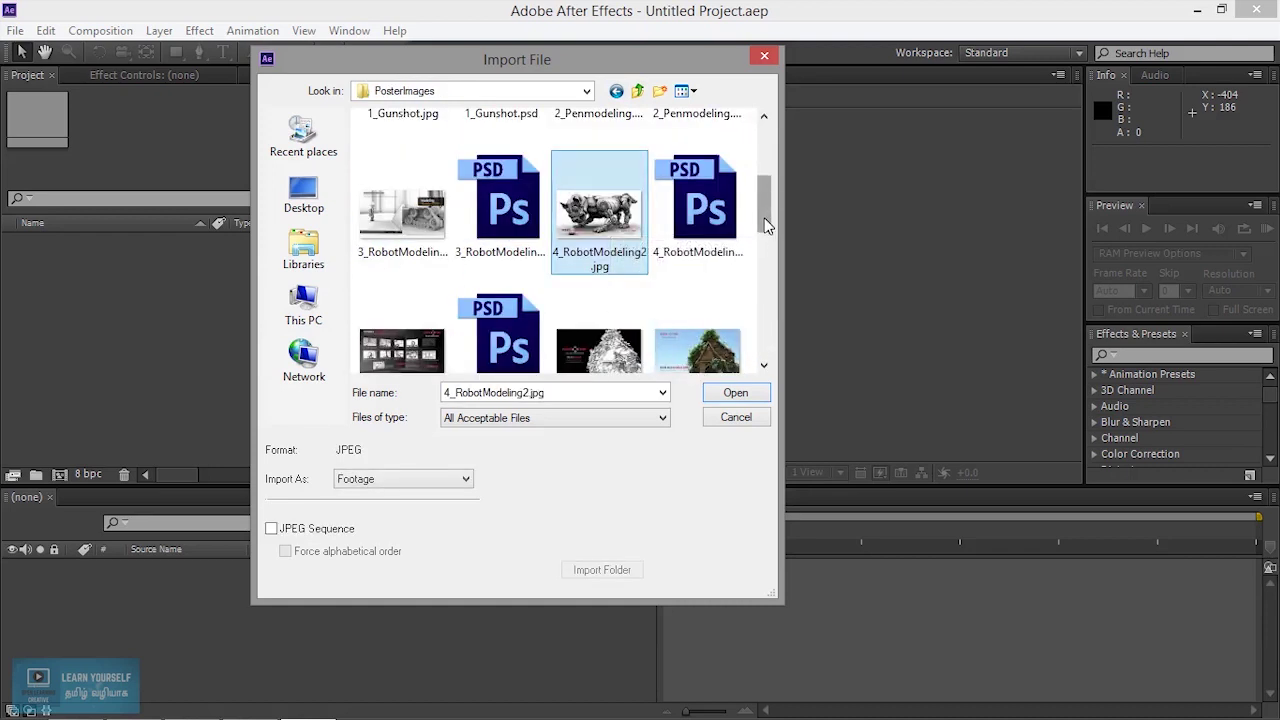
scroll(765, 225, "down", 1)
left_click(738, 285)
left_click(738, 393)
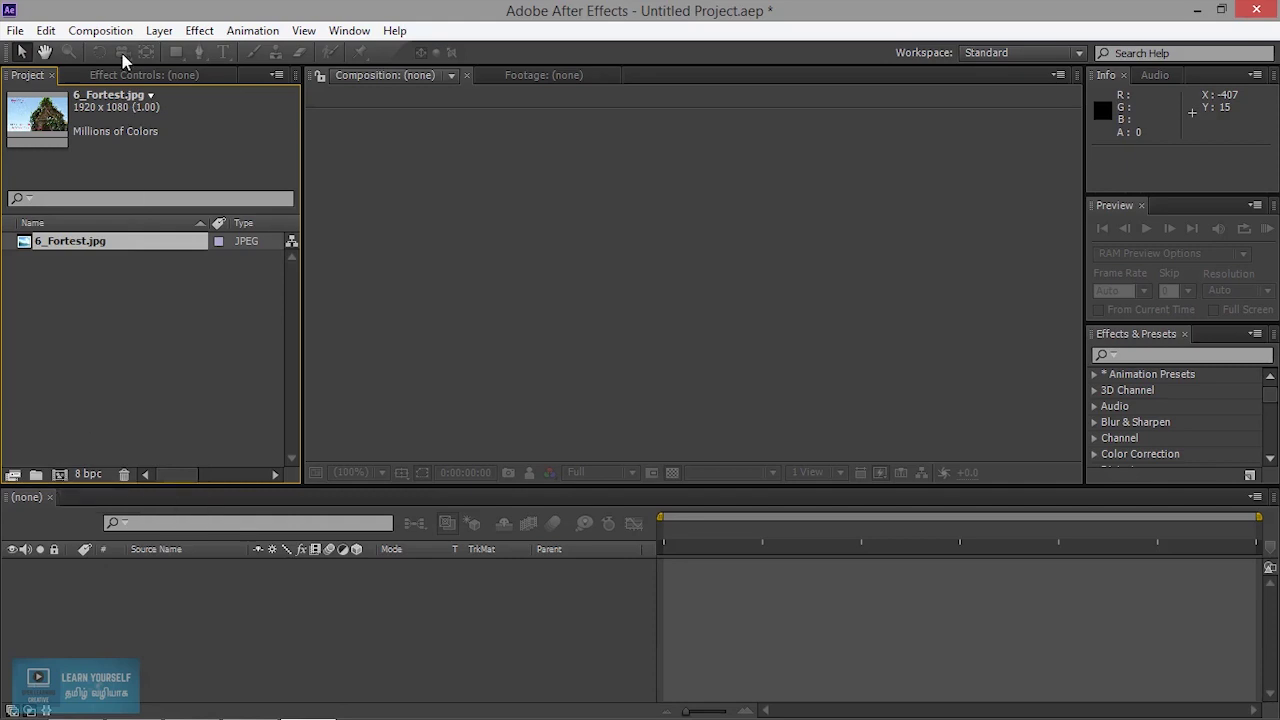
Step: Start a new composition named ColorComp and show its frame-size preset list
left_click(101, 31)
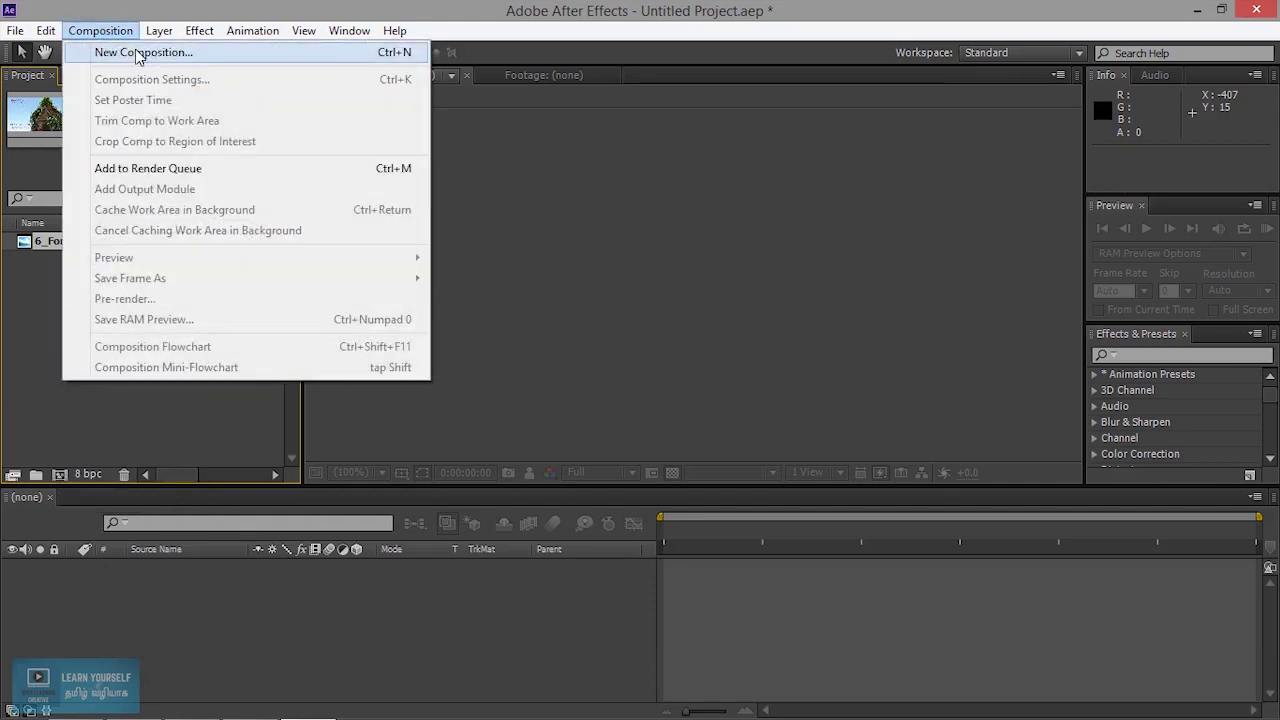
left_click(385, 55)
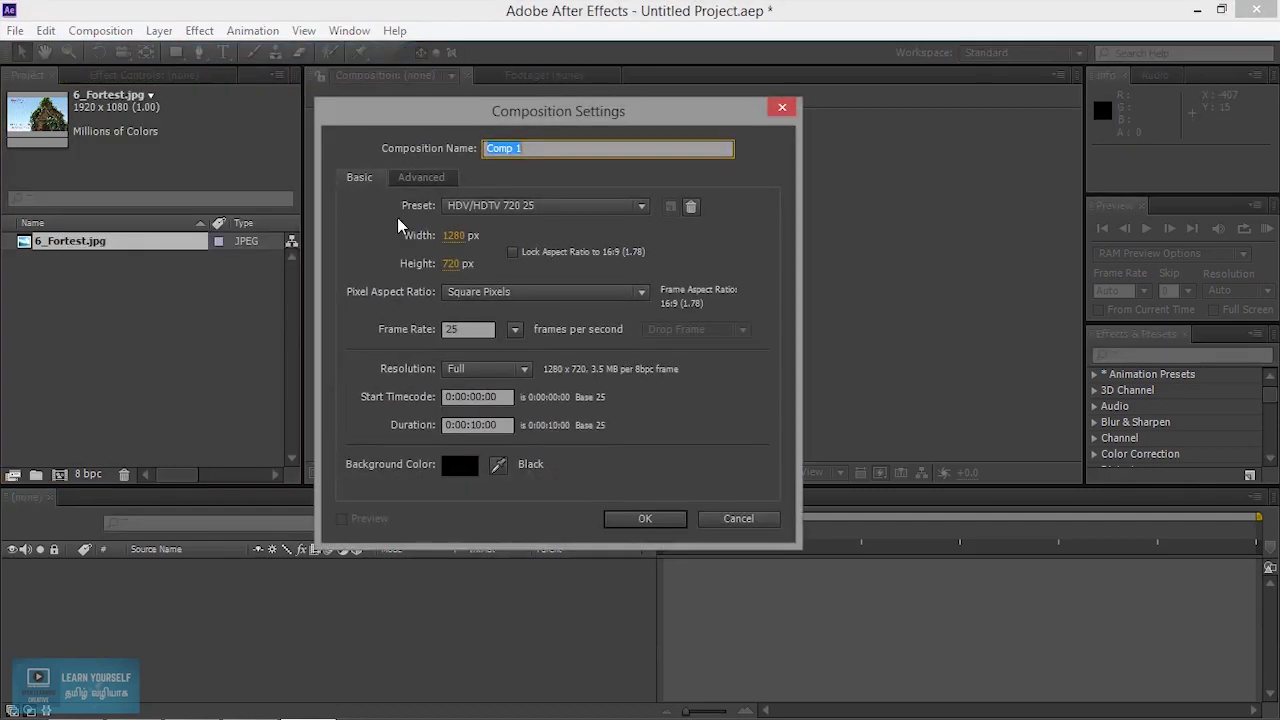
left_click_drag(447, 111, 504, 164)
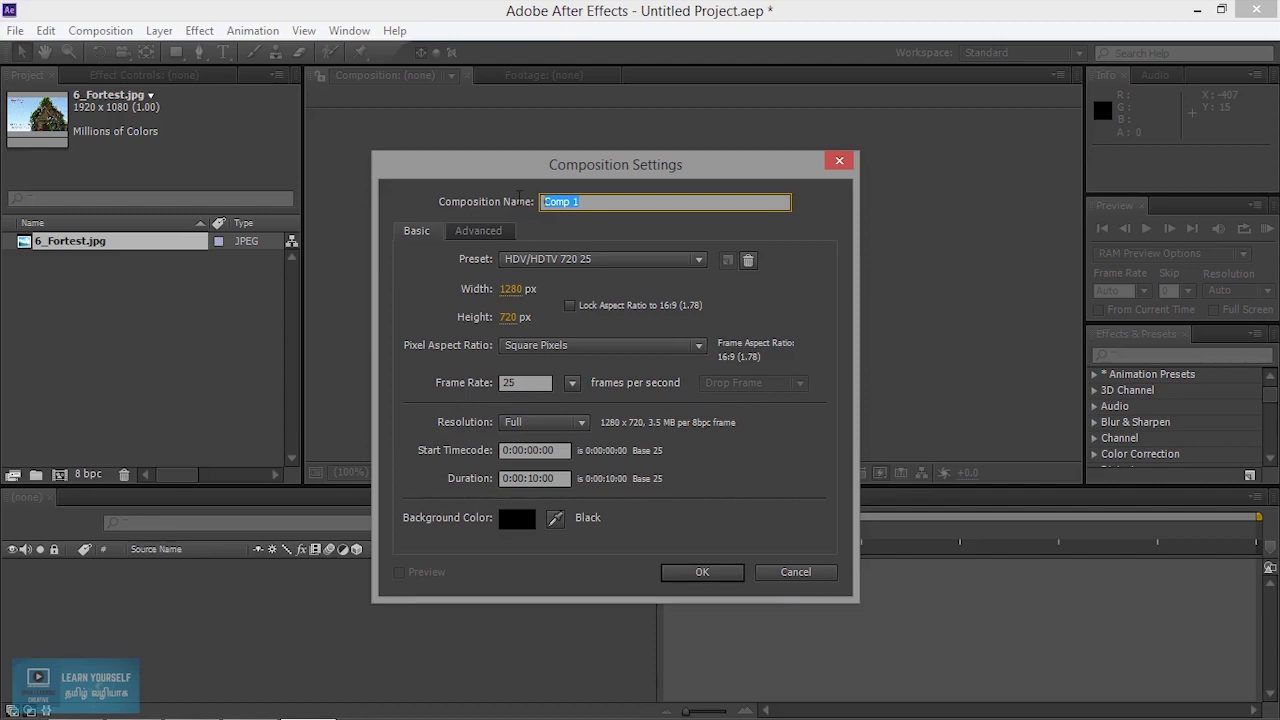
type("Color")
left_click(567, 262)
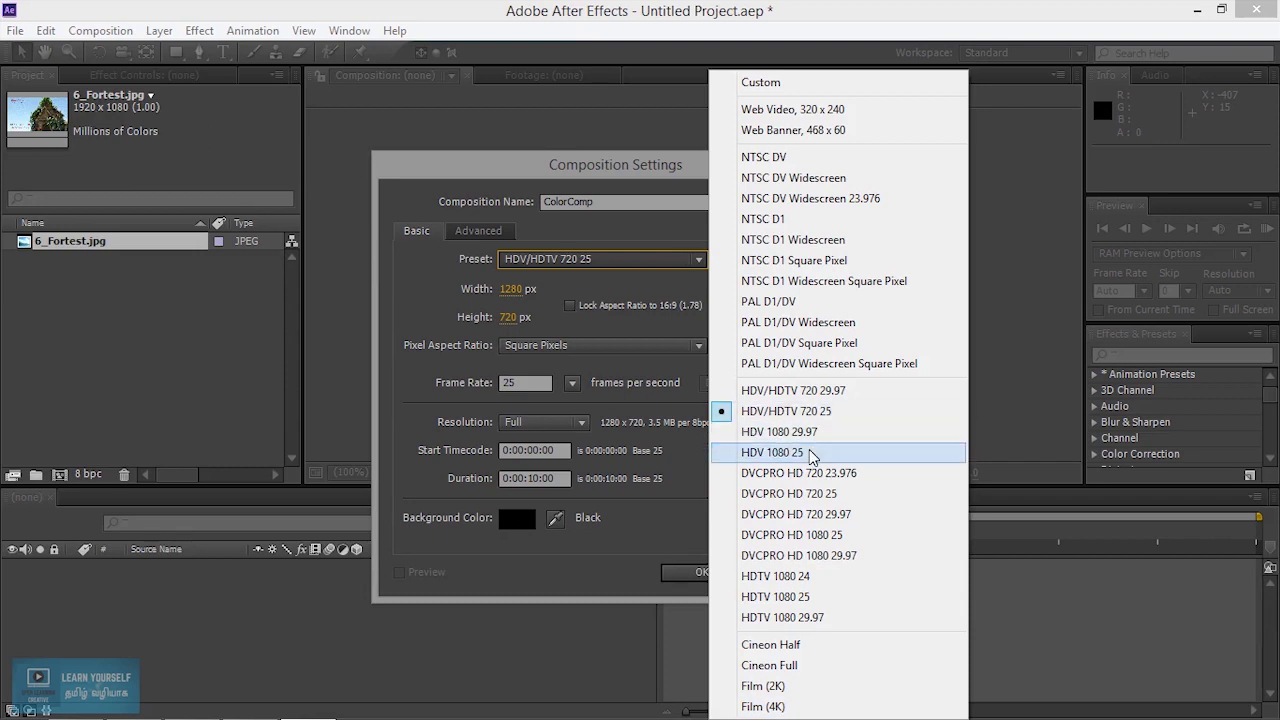
Step: Choose the HDV 1080 25 preset, keeping 25 fps and Full resolution
left_click(808, 452)
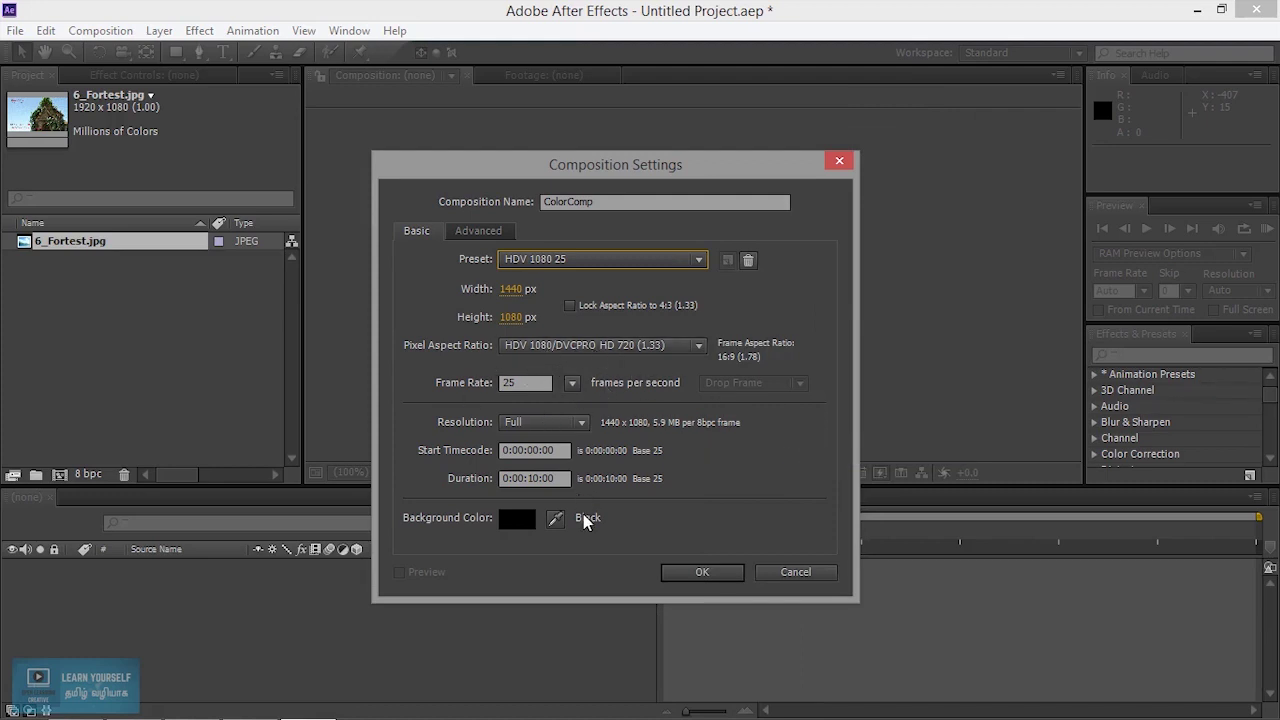
left_click(526, 383)
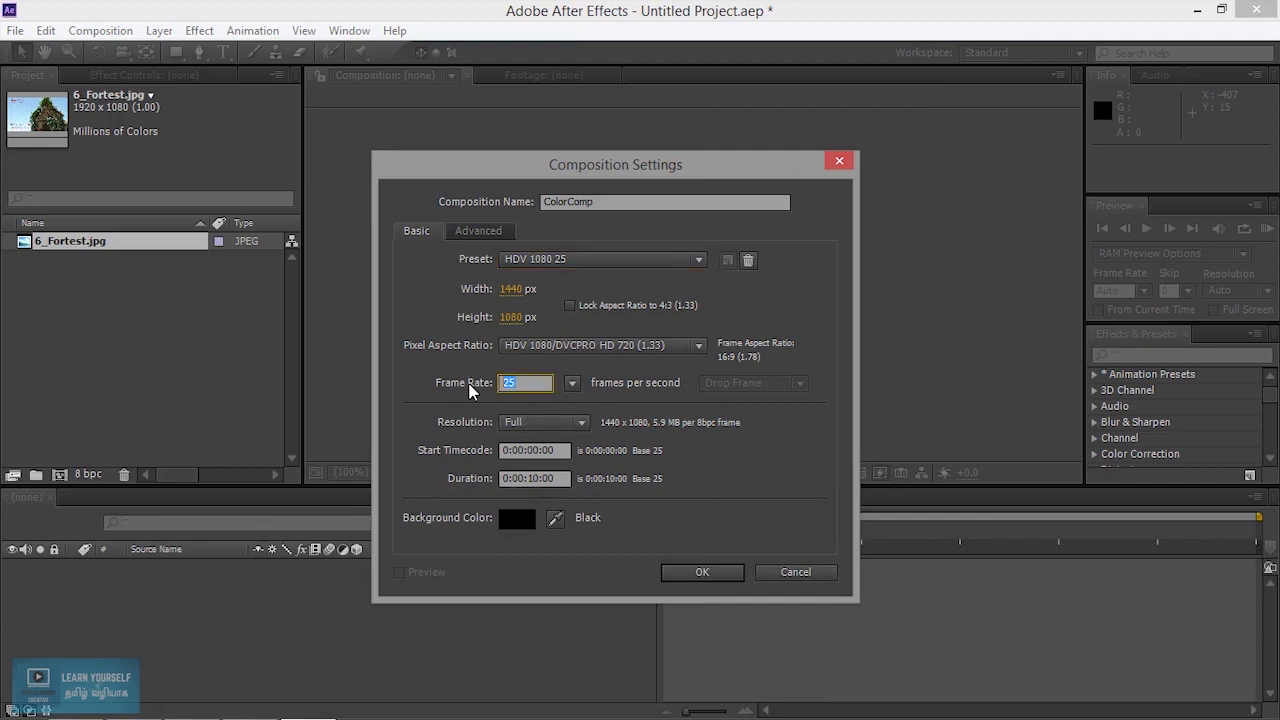
left_click(509, 383)
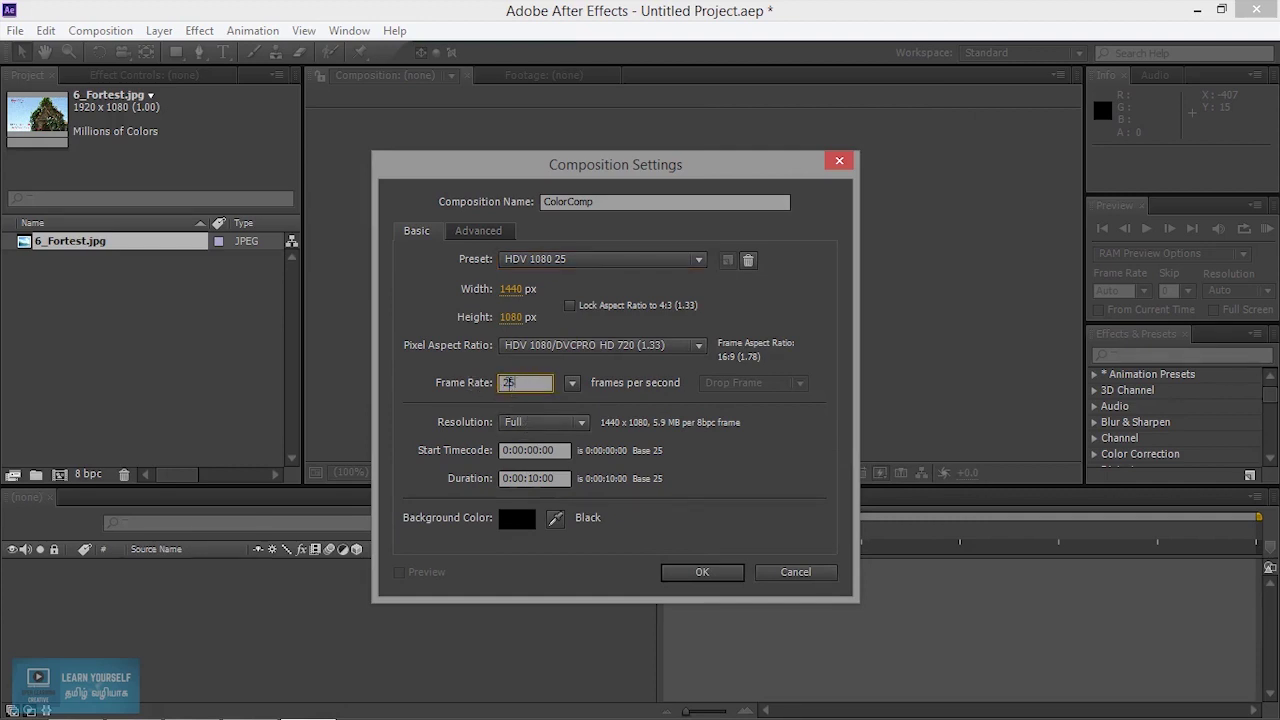
left_click(572, 385)
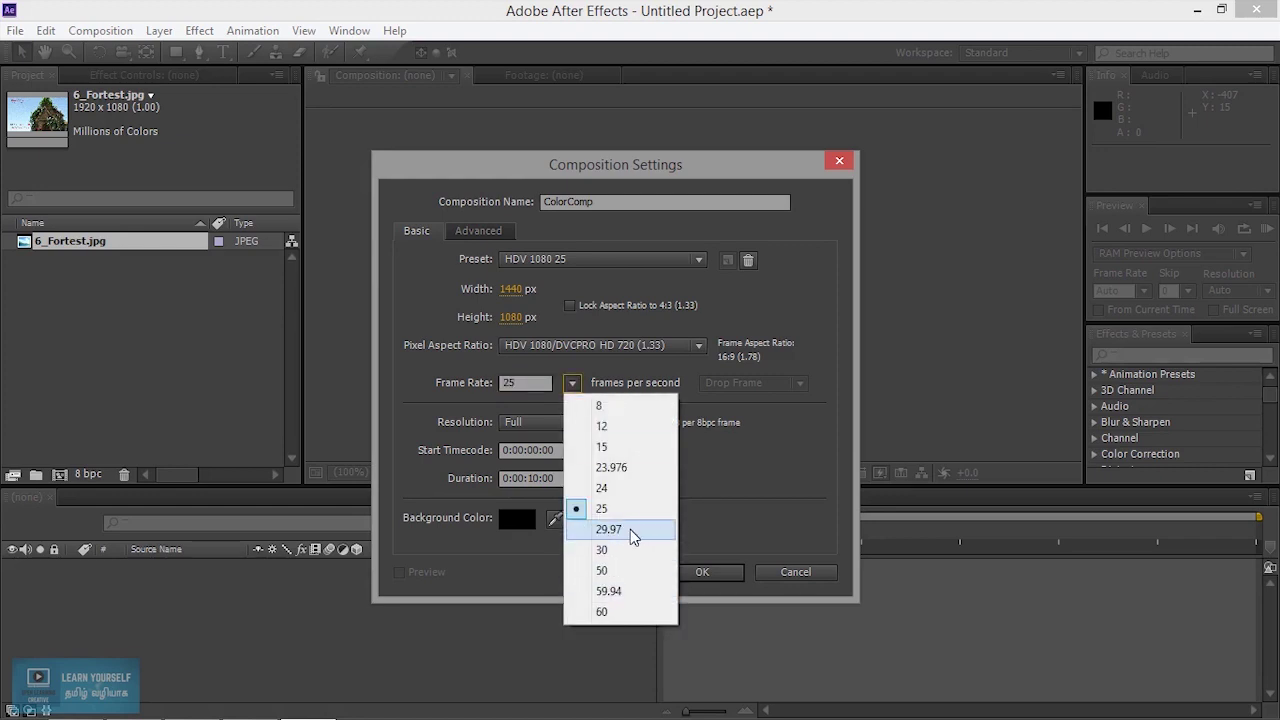
left_click(530, 390)
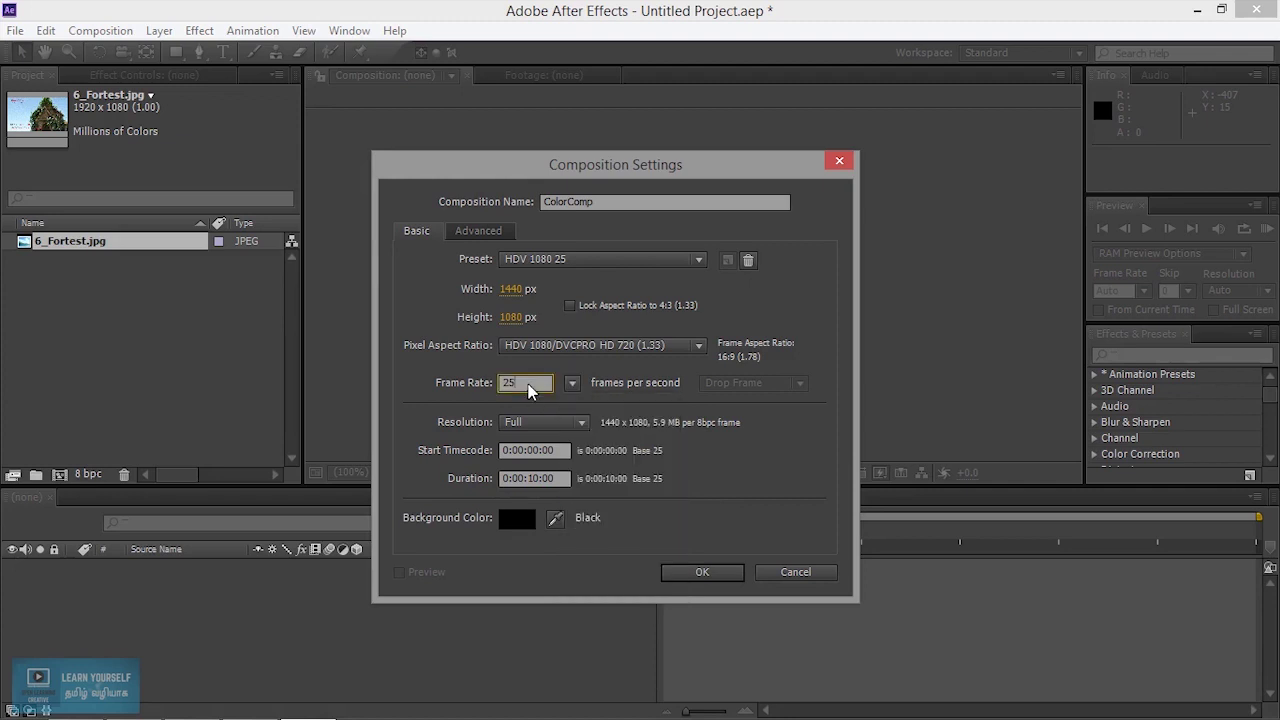
left_click(564, 430)
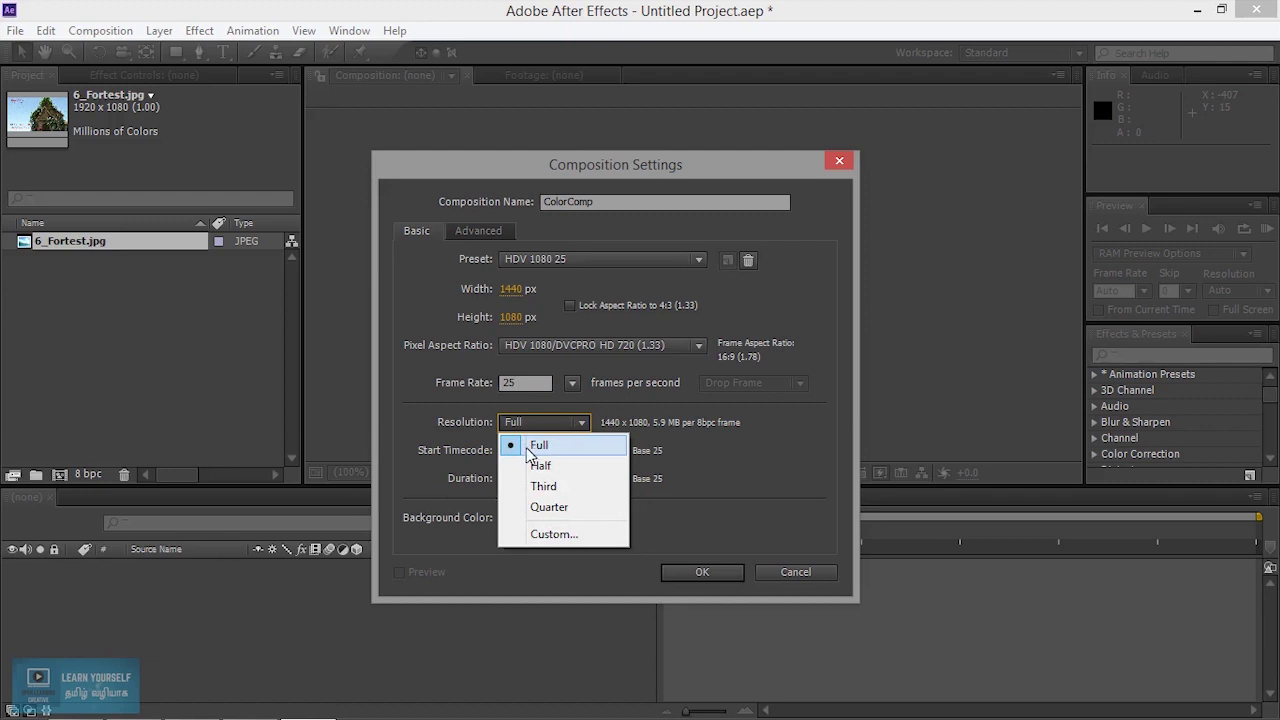
left_click(455, 402)
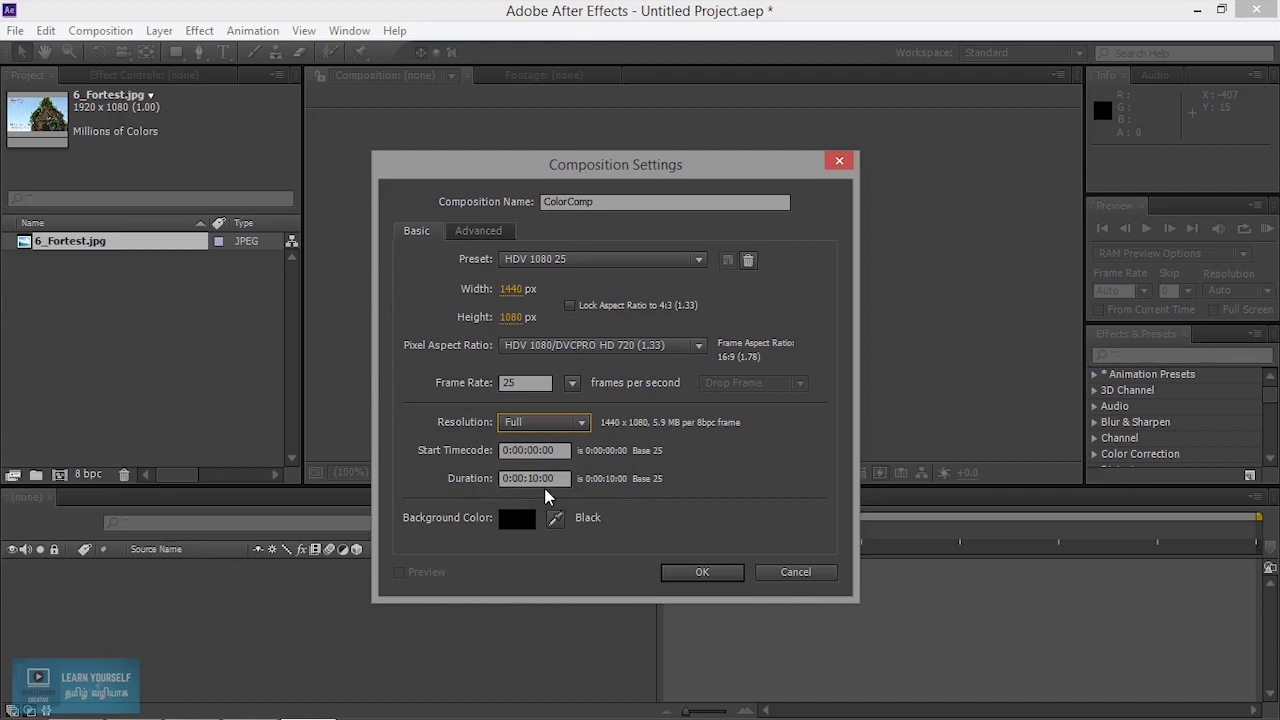
Step: Edit the composition duration to 0:00:30:00
double_click(531, 478)
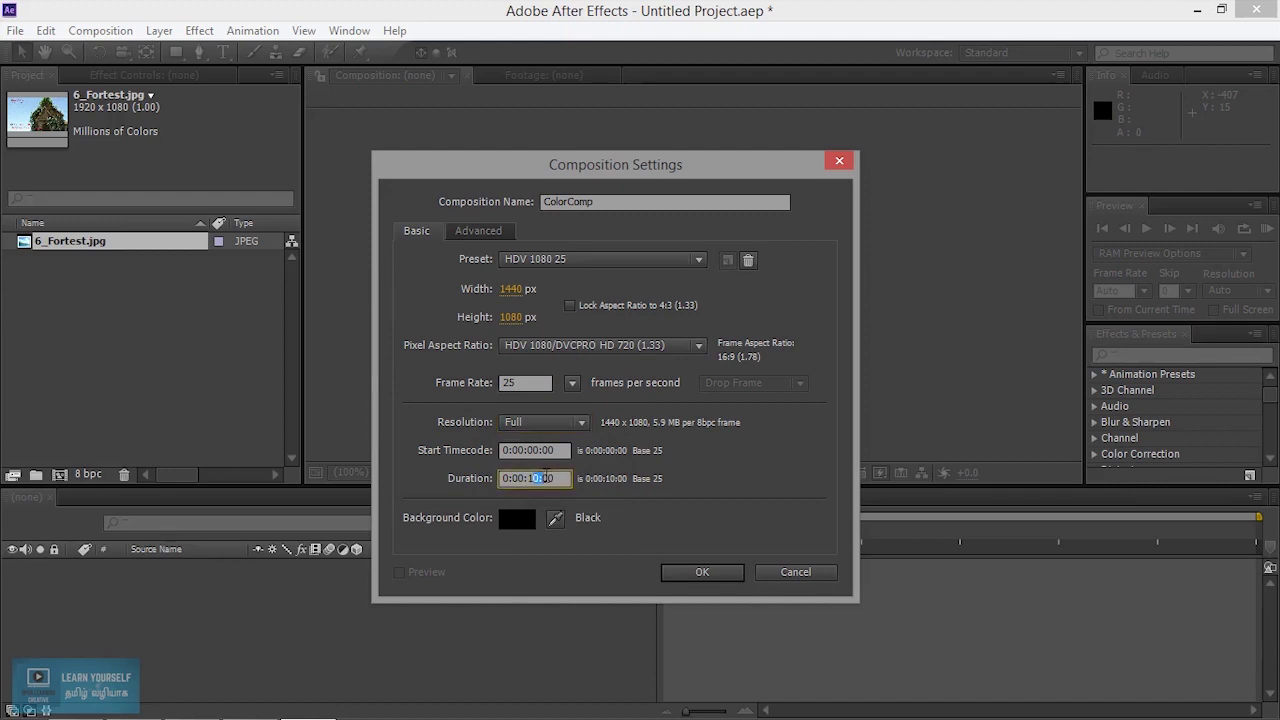
left_click_drag(544, 477, 560, 478)
double_click(531, 478)
double_click(521, 478)
left_click(537, 478)
Step: Keep the Classic 3D renderer and create the 1440 x 1080, 30-second ColorComp
left_click(493, 230)
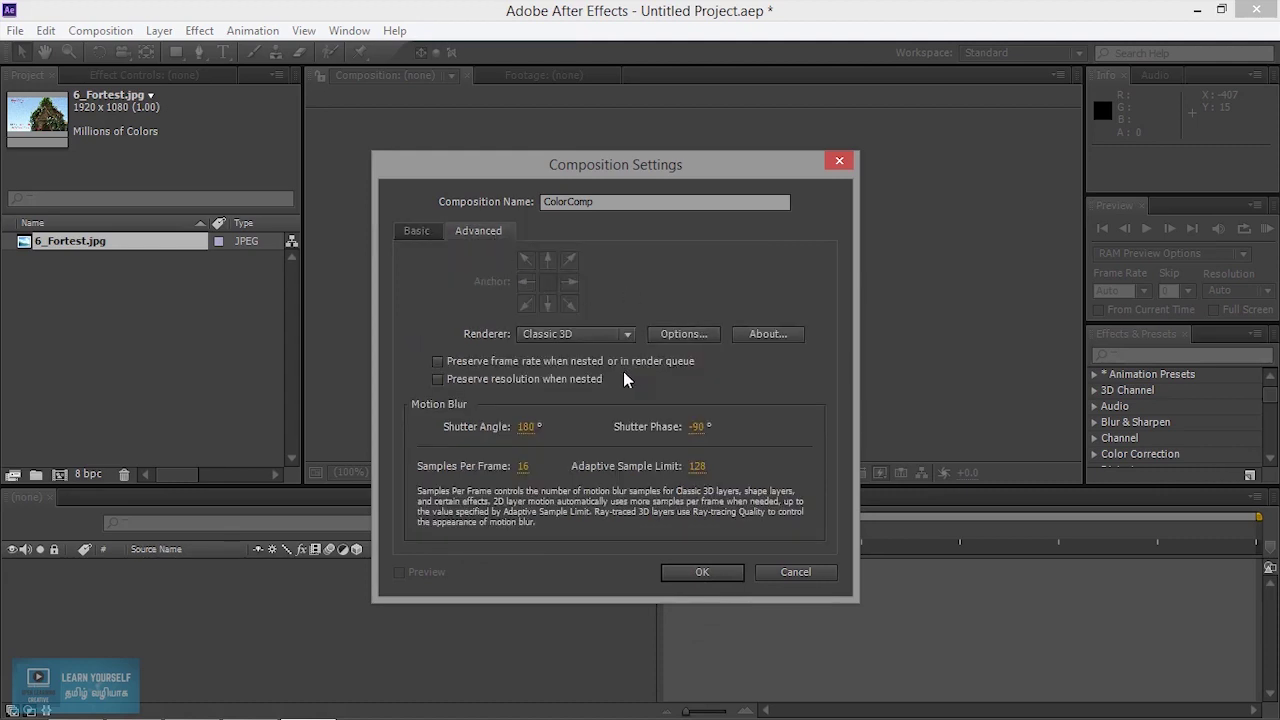
left_click(575, 334)
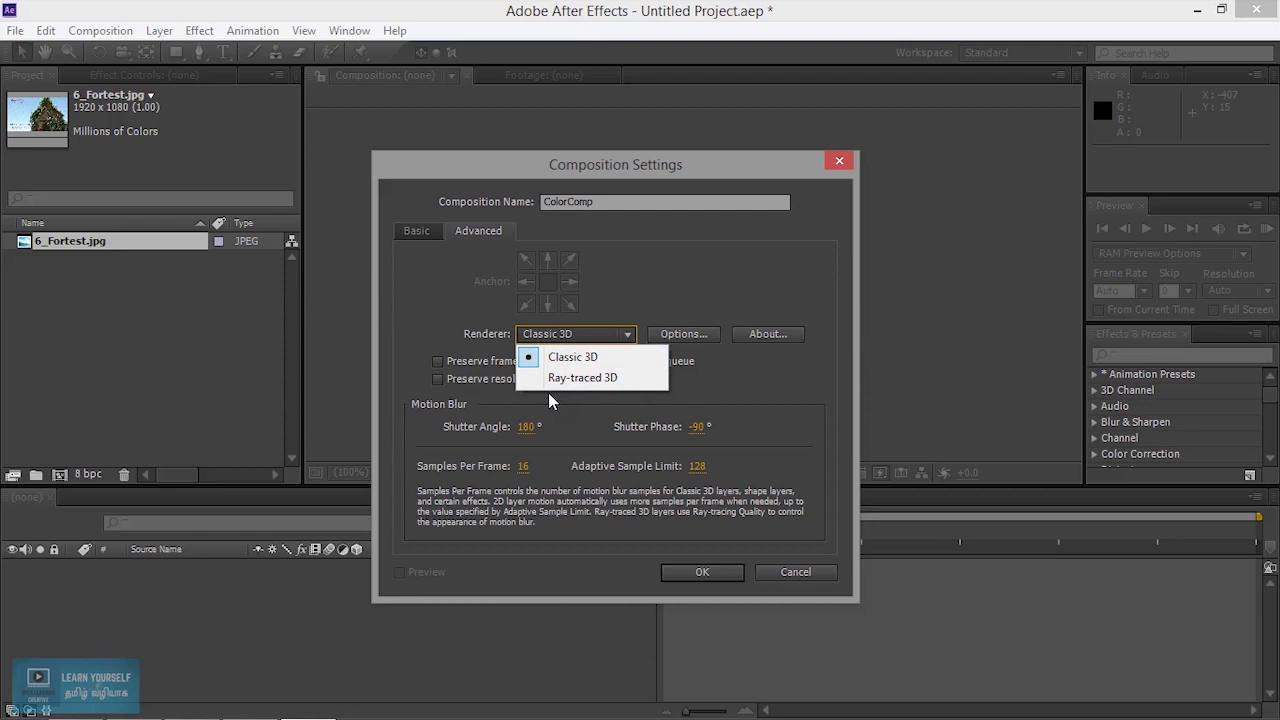
left_click(674, 283)
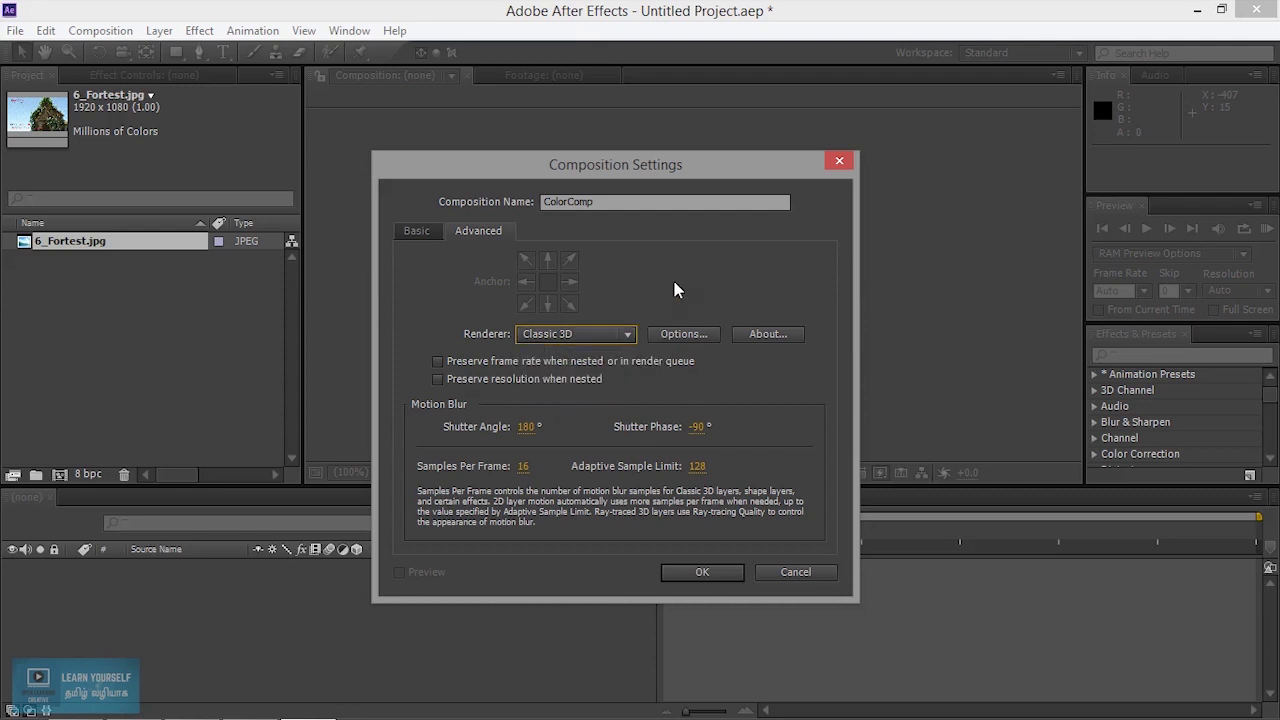
left_click(426, 230)
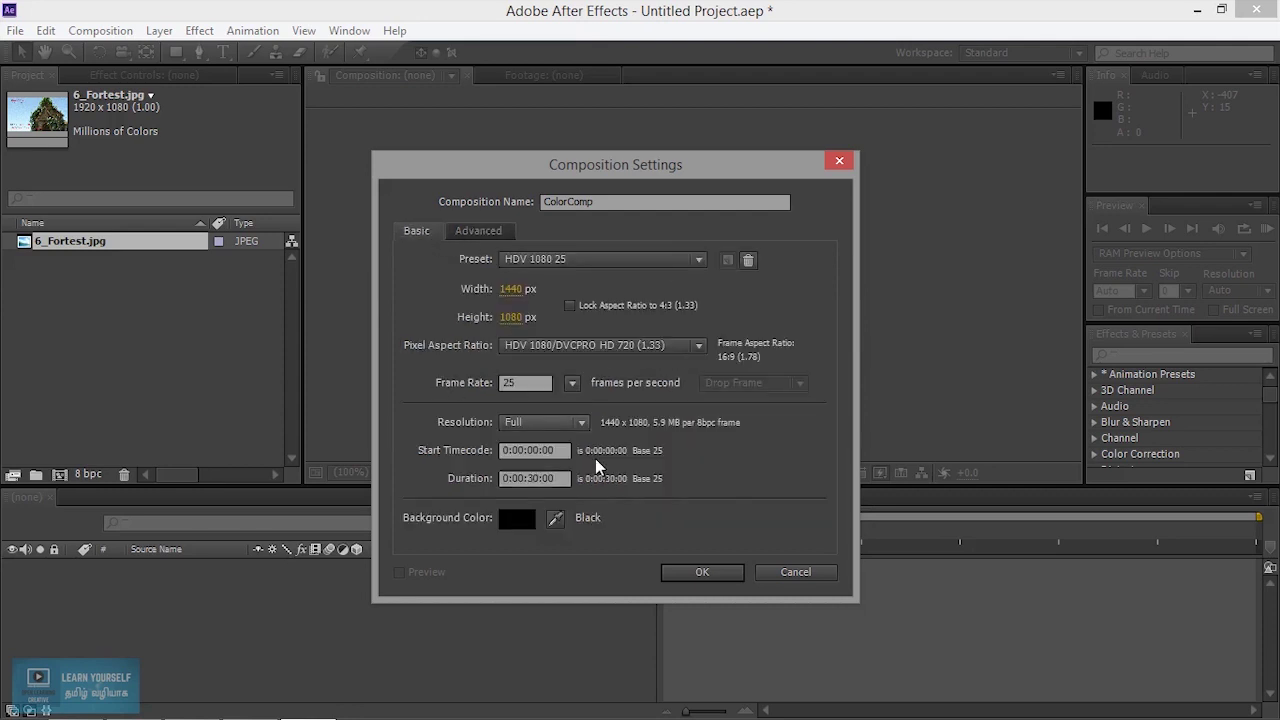
left_click(705, 573)
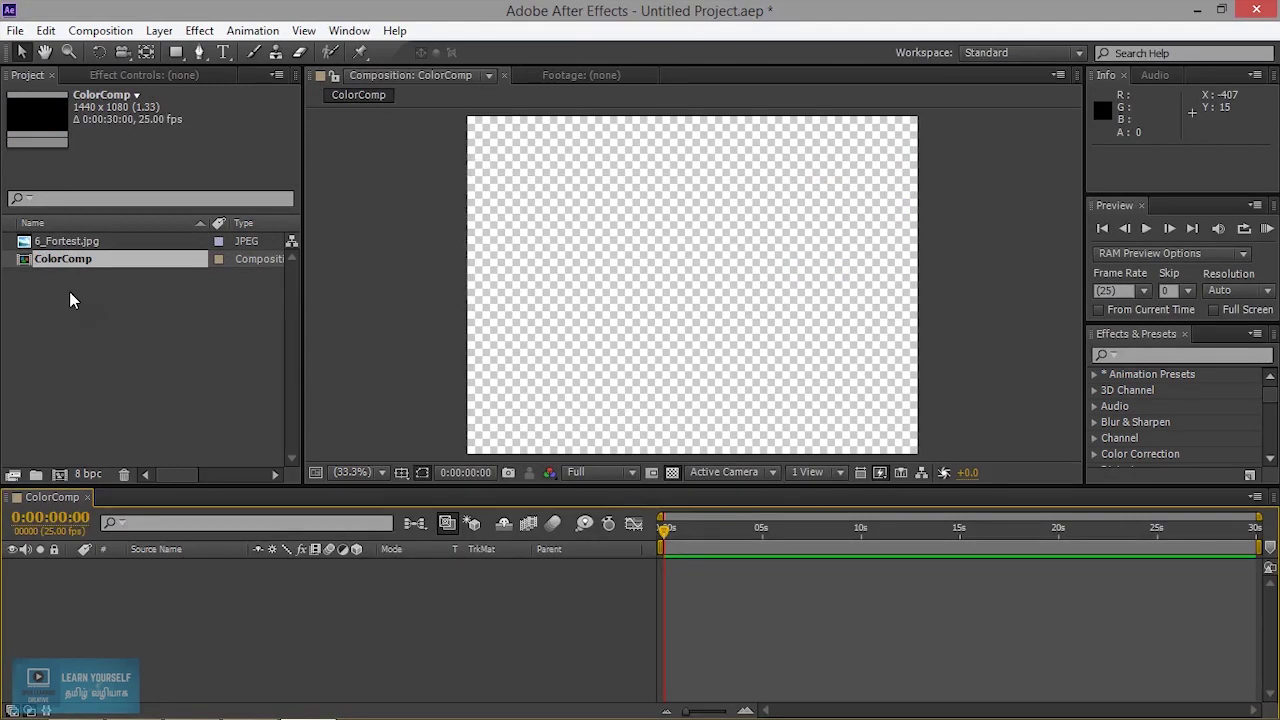
left_click(78, 500)
mouse_move(665, 530)
left_mouse_down()
mouse_move(1237, 530)
mouse_move(1270, 541)
mouse_move(605, 550)
left_mouse_up()
left_click(1146, 228)
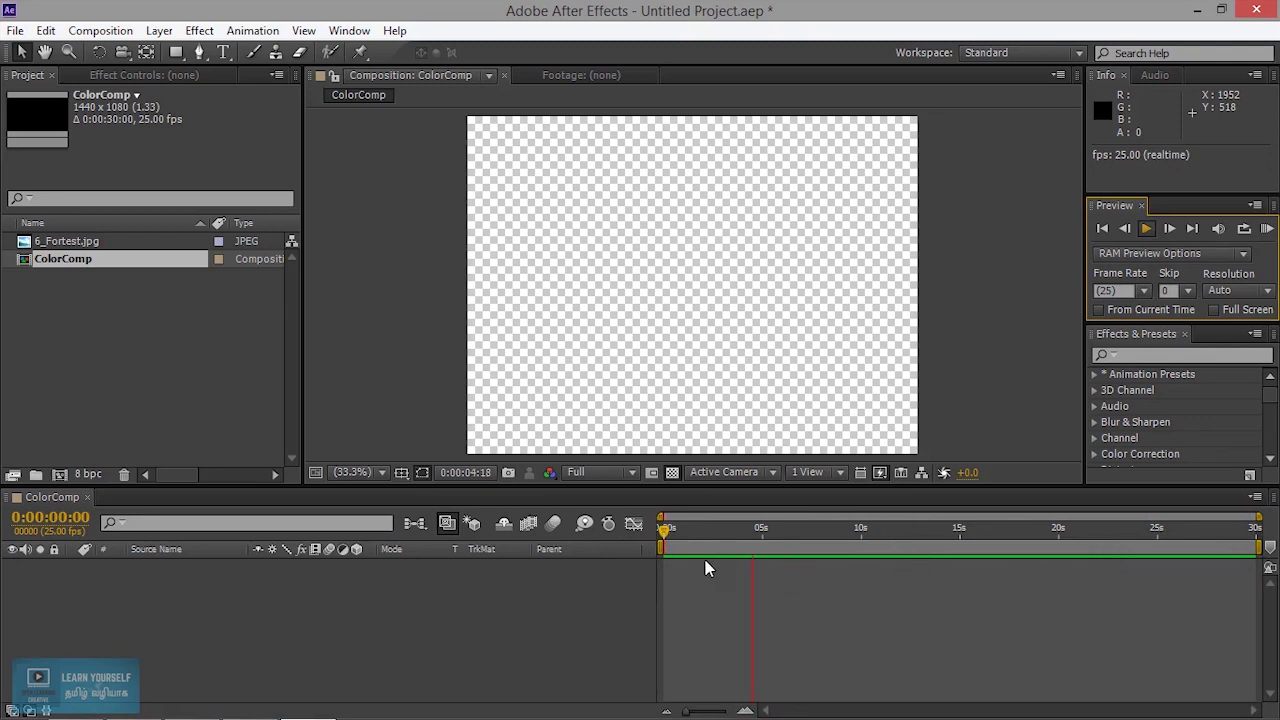
left_click(1146, 229)
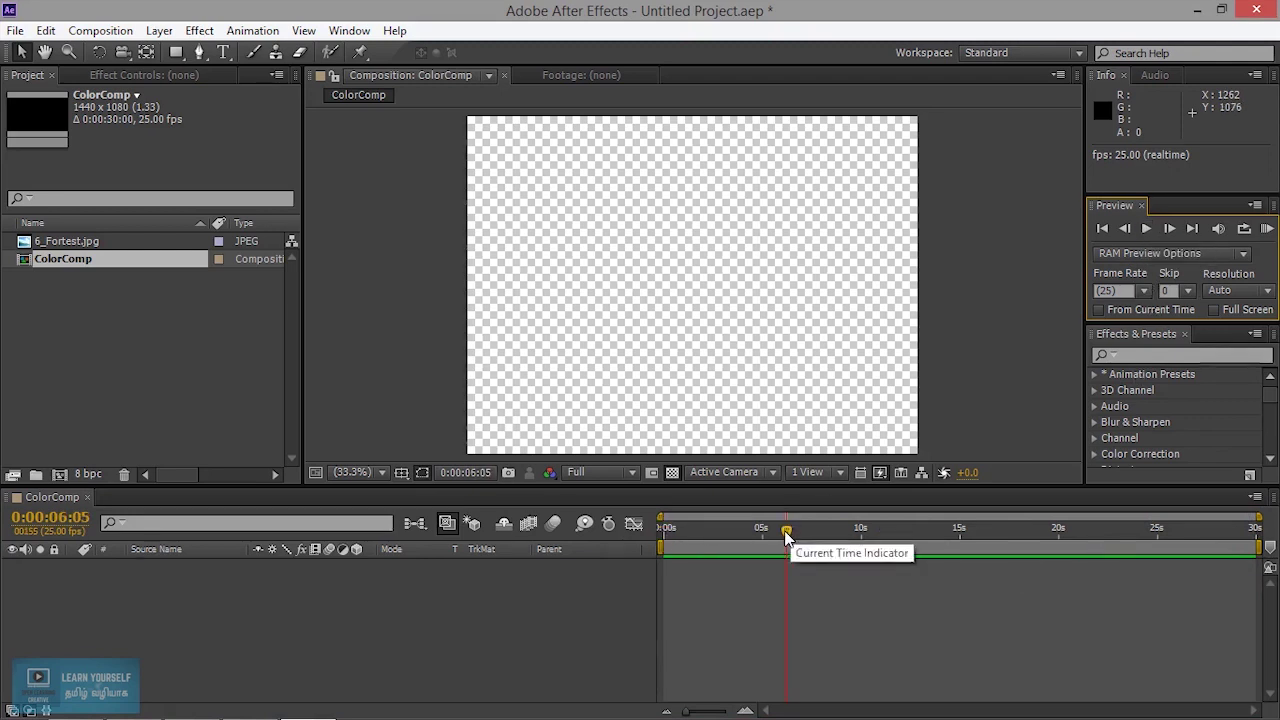
mouse_move(665, 545)
left_mouse_down()
mouse_move(1233, 558)
mouse_move(625, 528)
left_mouse_up()
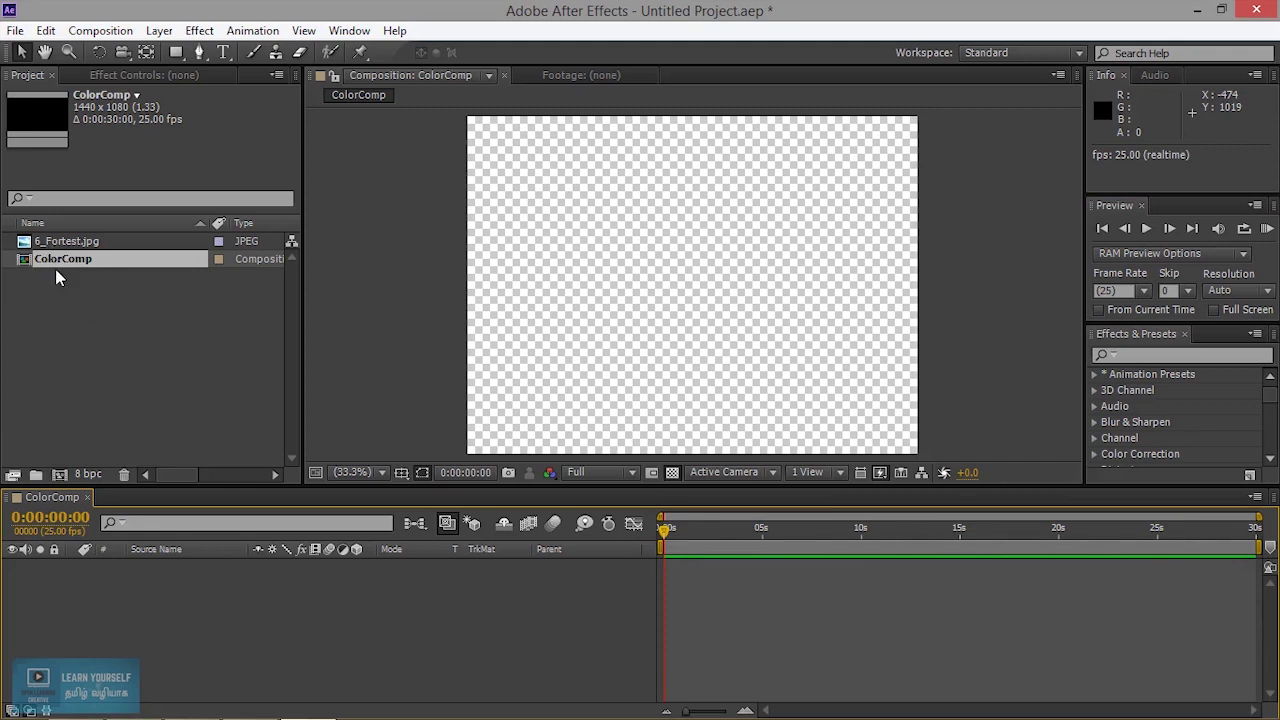
left_click(73, 242)
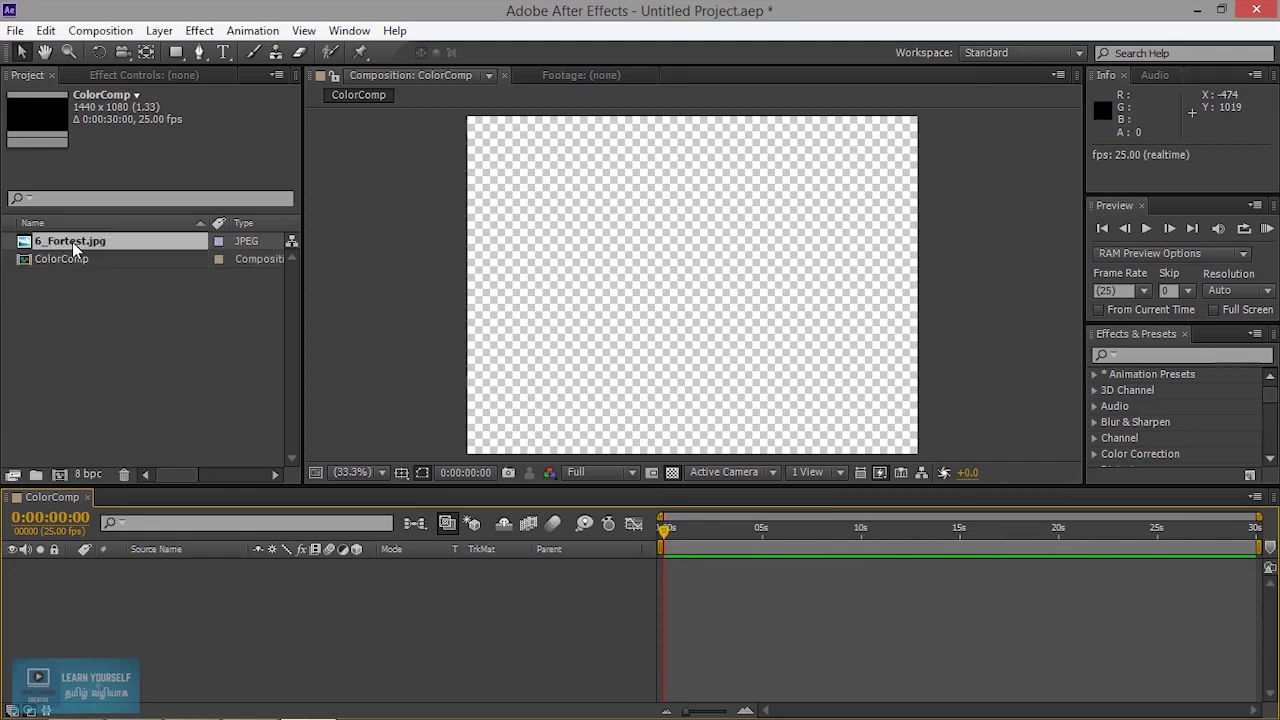
Step: Drag 6_Fortest.jpg into the ColorComp timeline as layer 1 spanning 30 seconds
left_click_drag(72, 241, 127, 636)
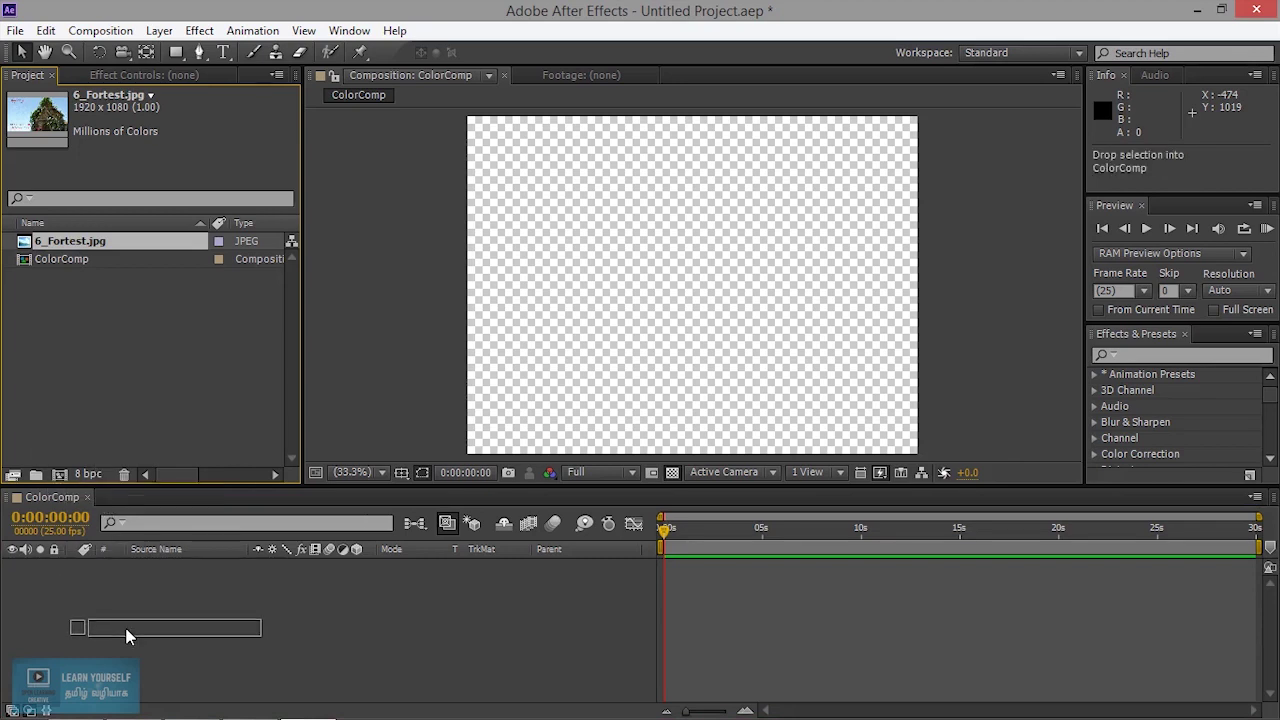
left_click_drag(126, 630, 126, 630)
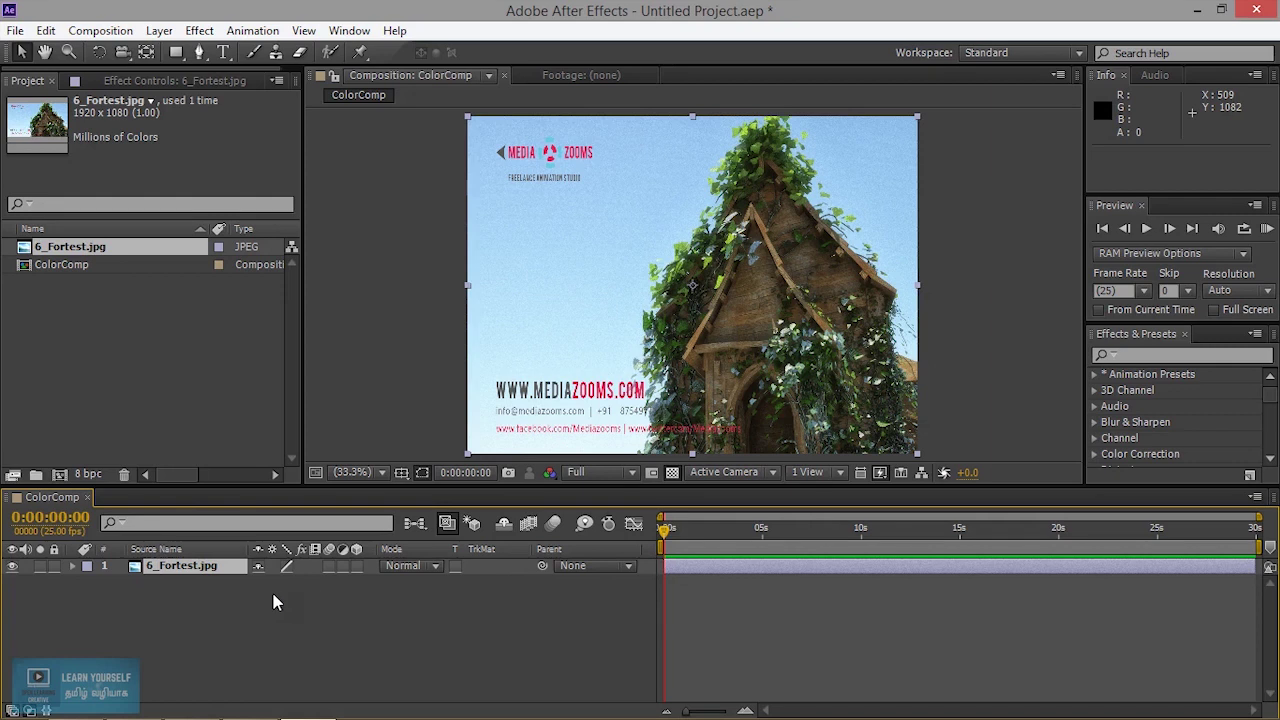
left_click(70, 264)
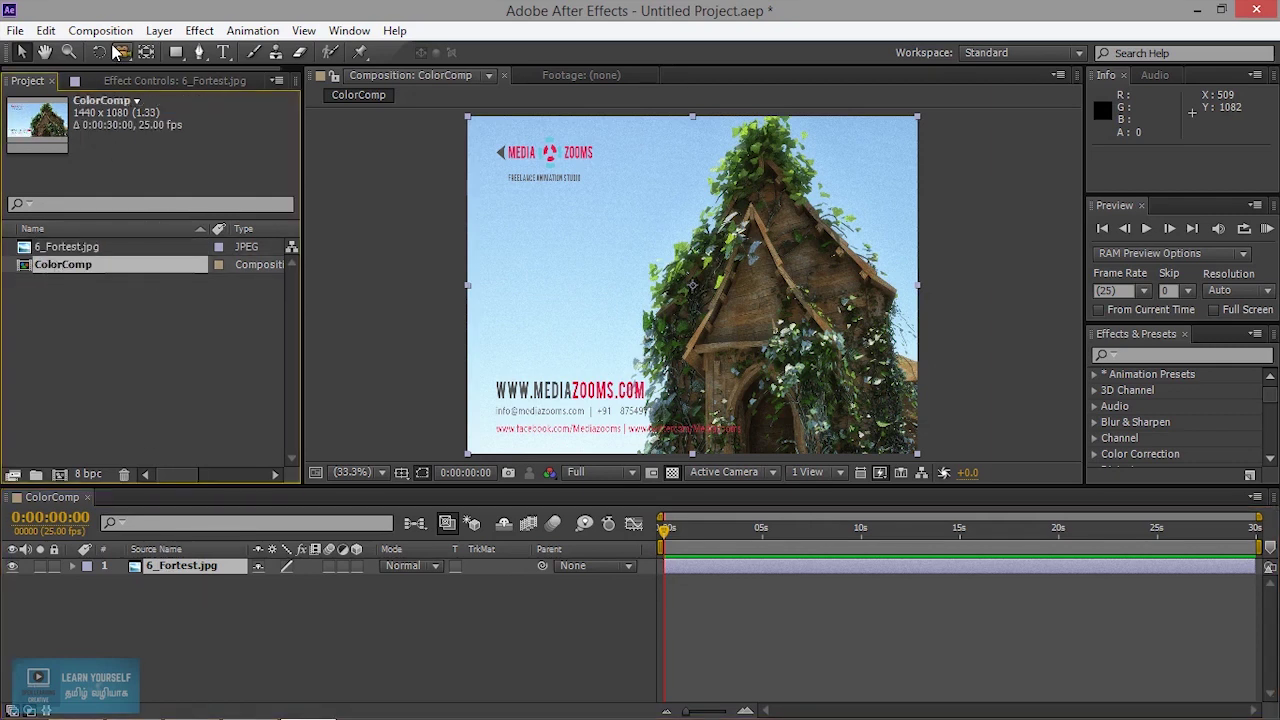
left_click(110, 30)
left_click(152, 79)
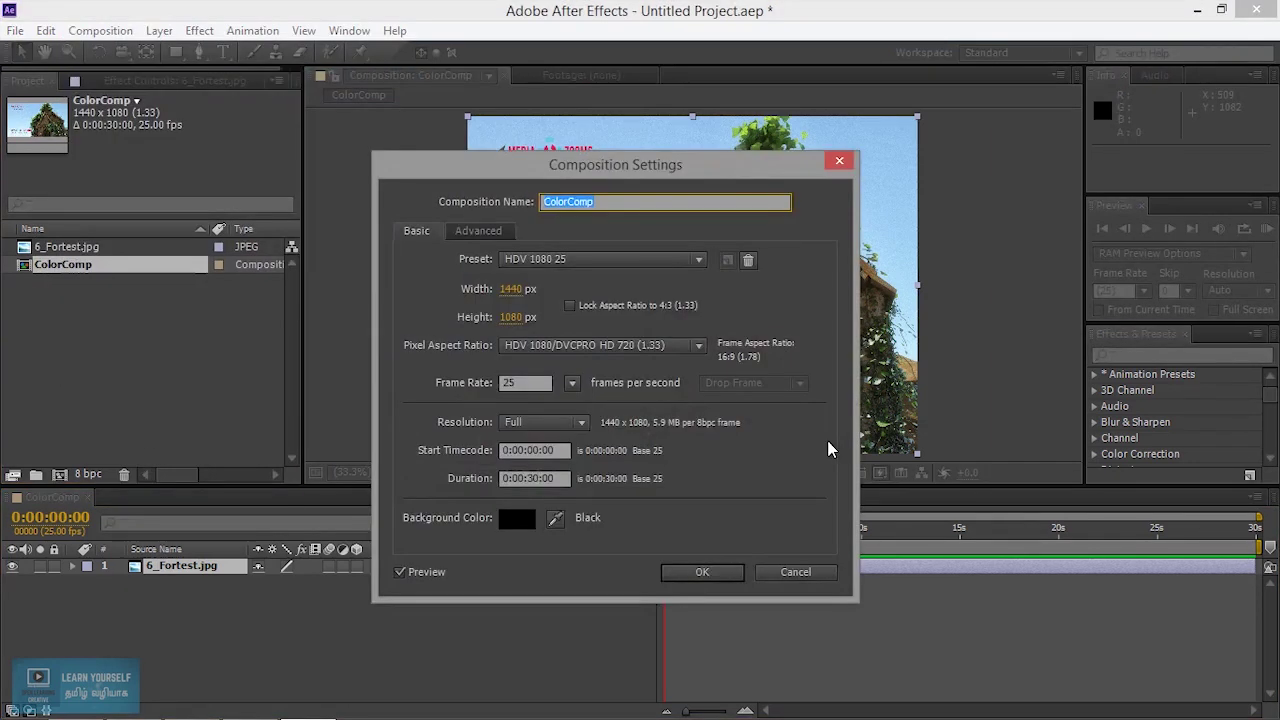
left_click(661, 350)
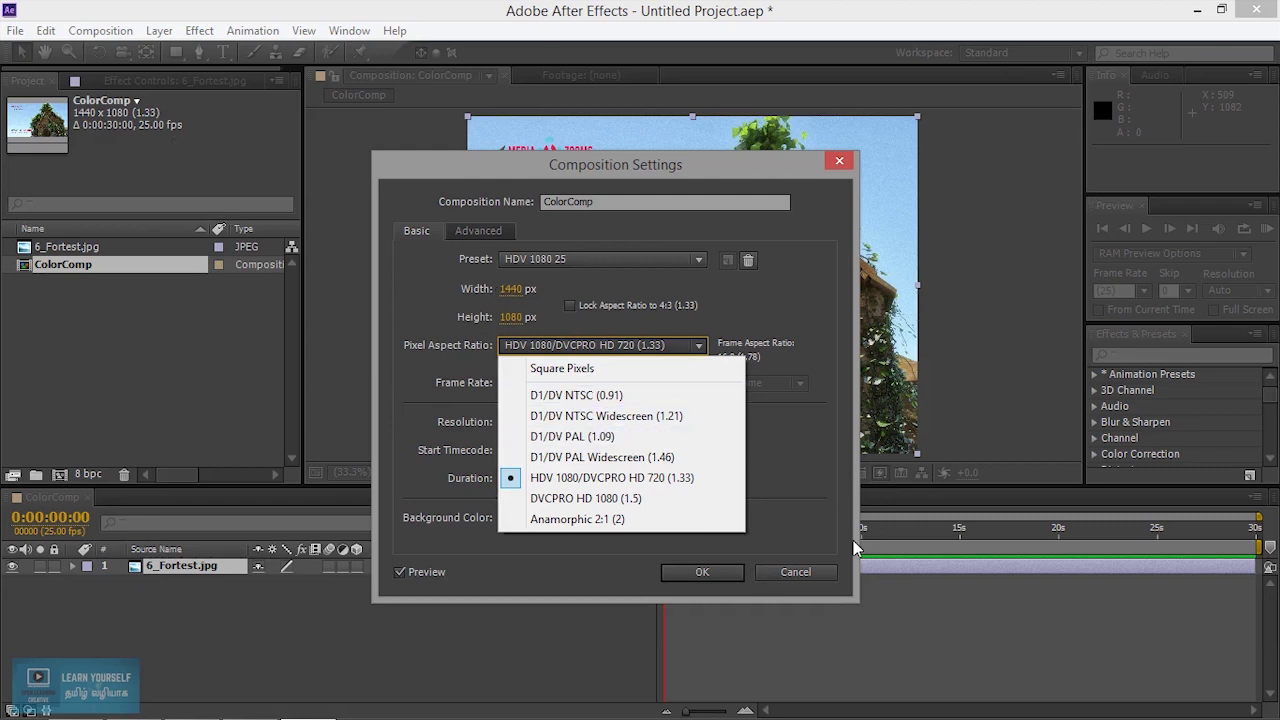
left_click(826, 574)
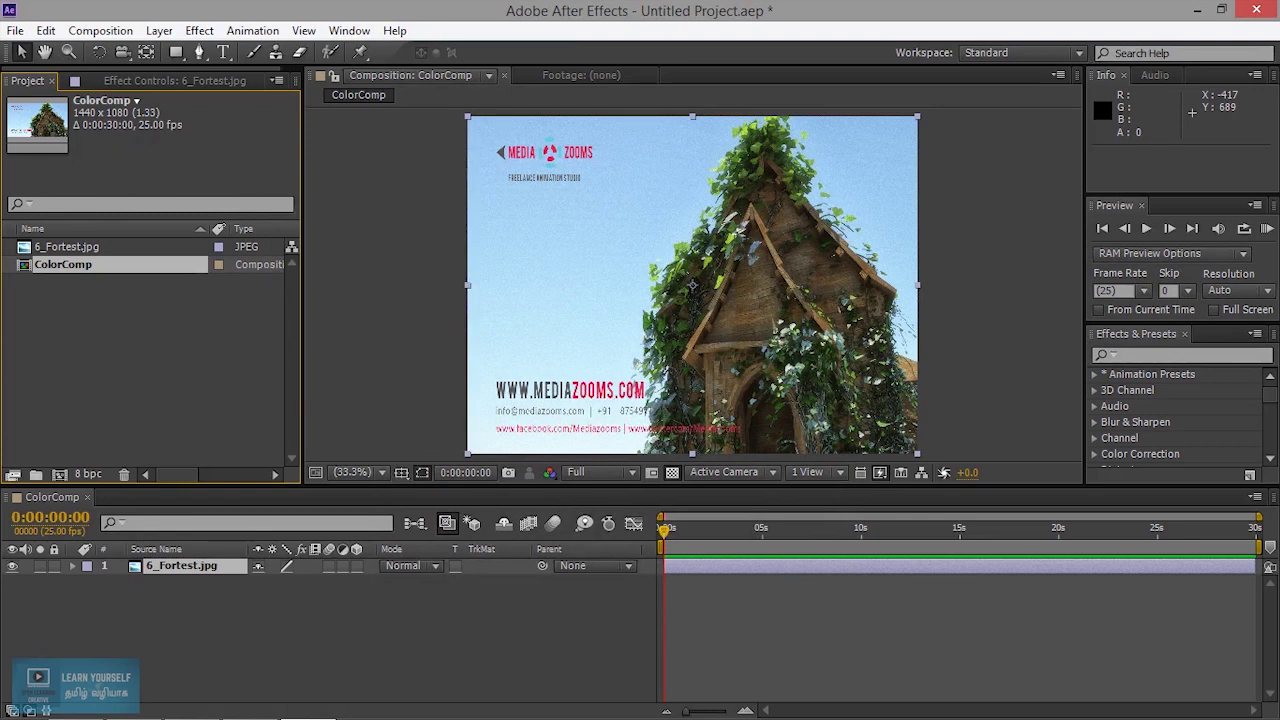
left_click(77, 247)
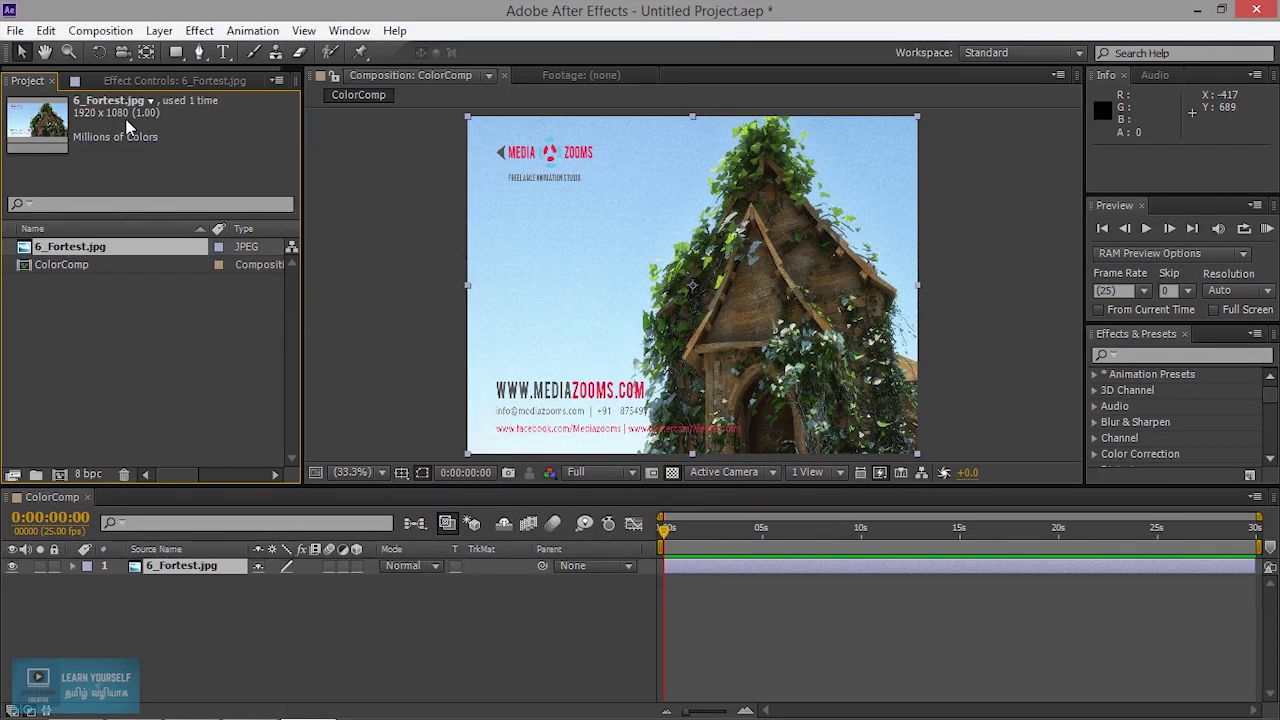
Step: Compare comp and image sizes, then set ColorComp's width to 1920 in Composition Settings
left_click(77, 264)
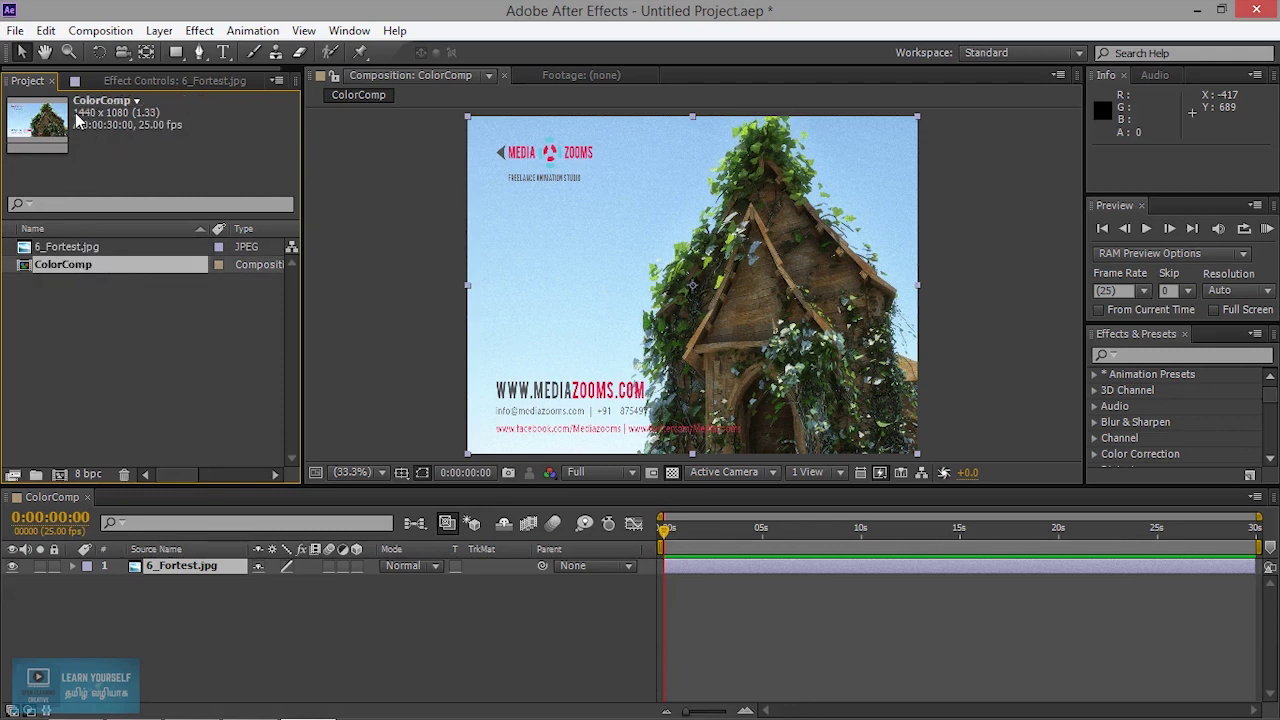
left_click(72, 250)
left_click(78, 264)
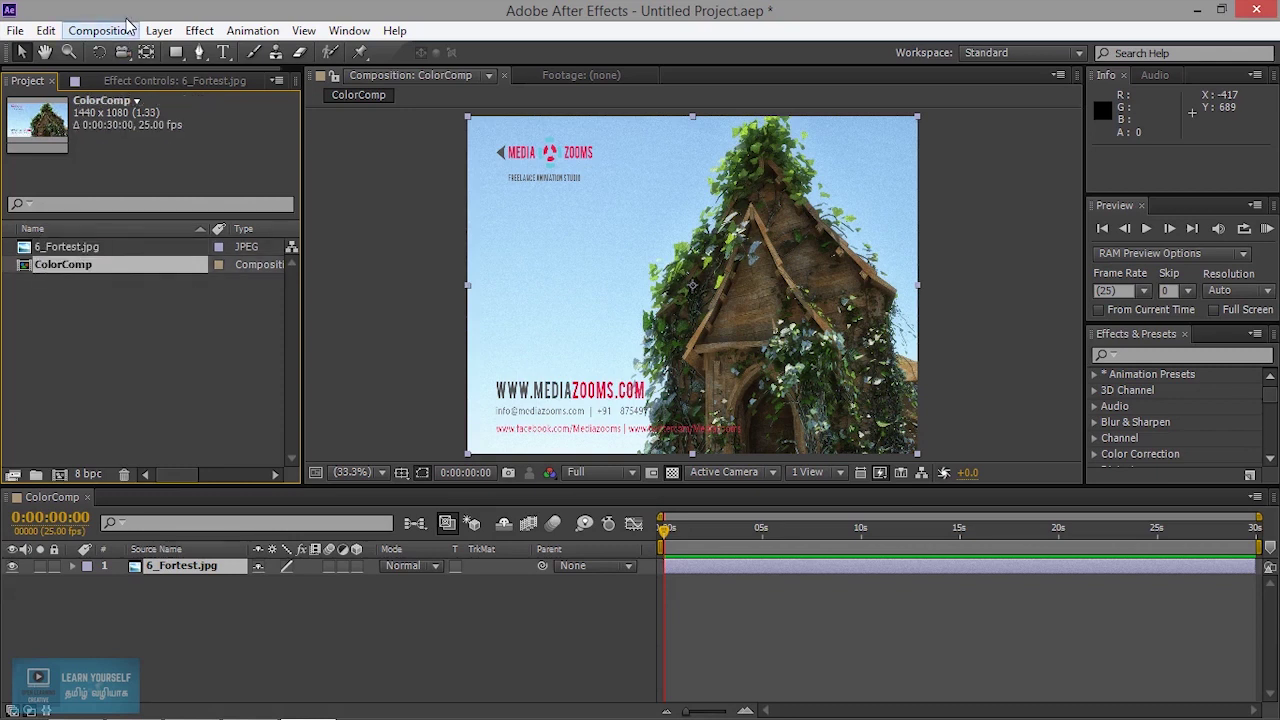
left_click(100, 30)
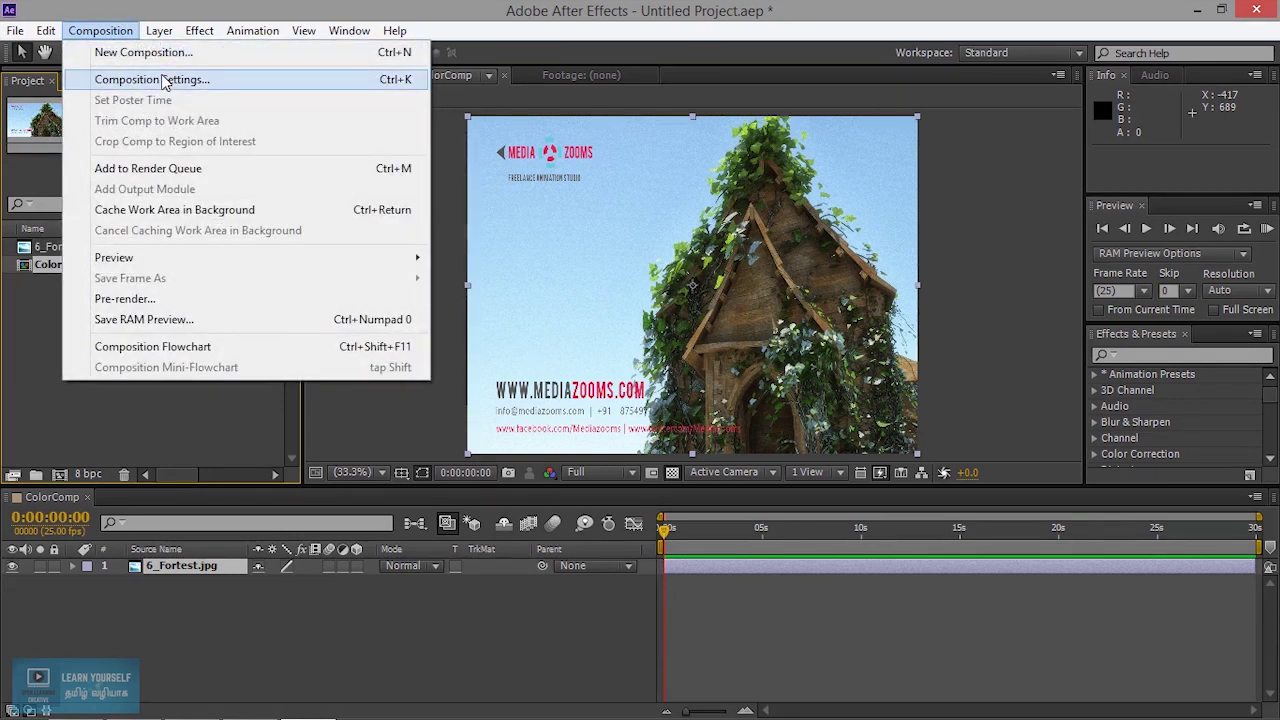
left_click(152, 79)
left_click(512, 289)
type("1920")
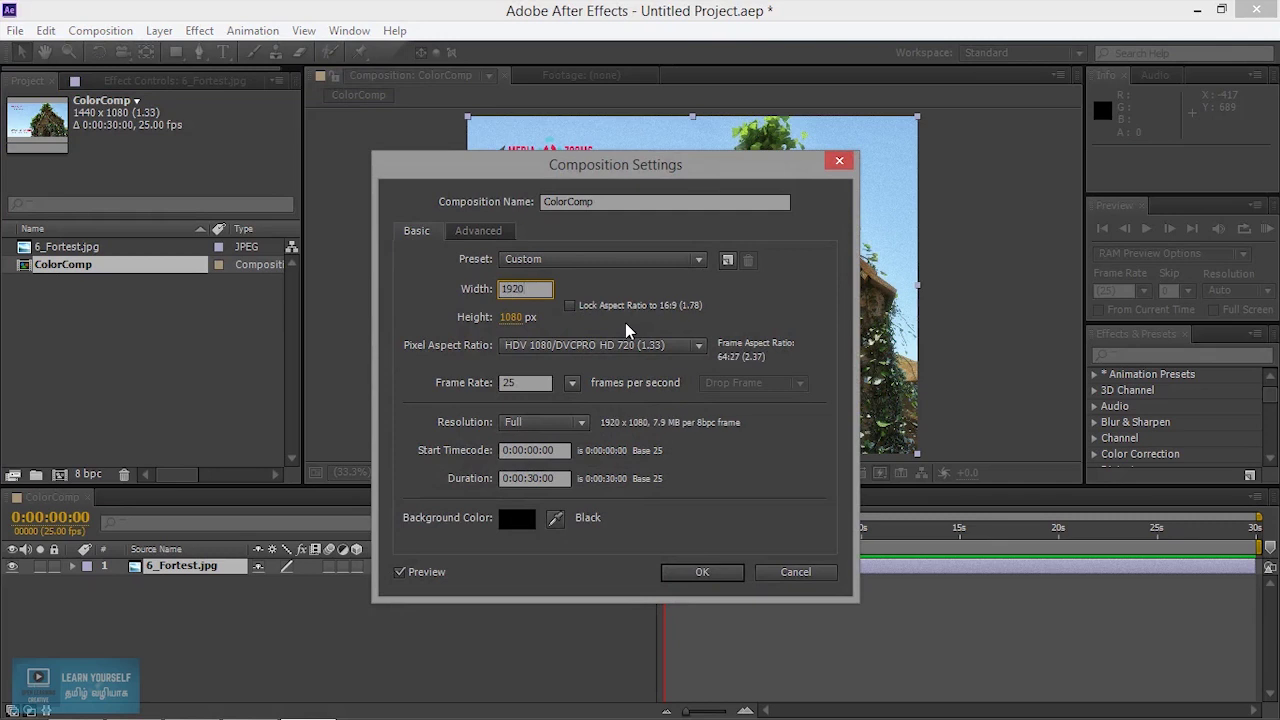
left_click(700, 572)
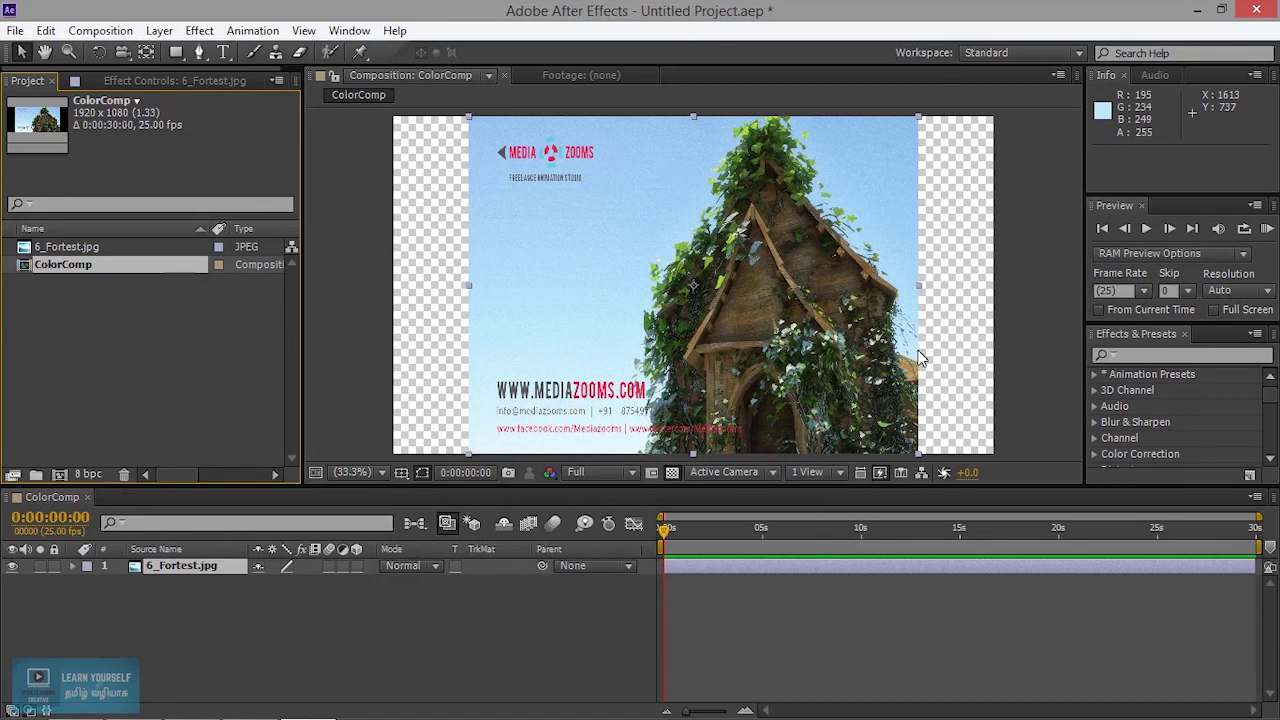
Step: Replace the forest layer with a fresh 6_Fortest.jpg and stretch it to fill the frame width
left_click_drag(188, 573, 209, 586)
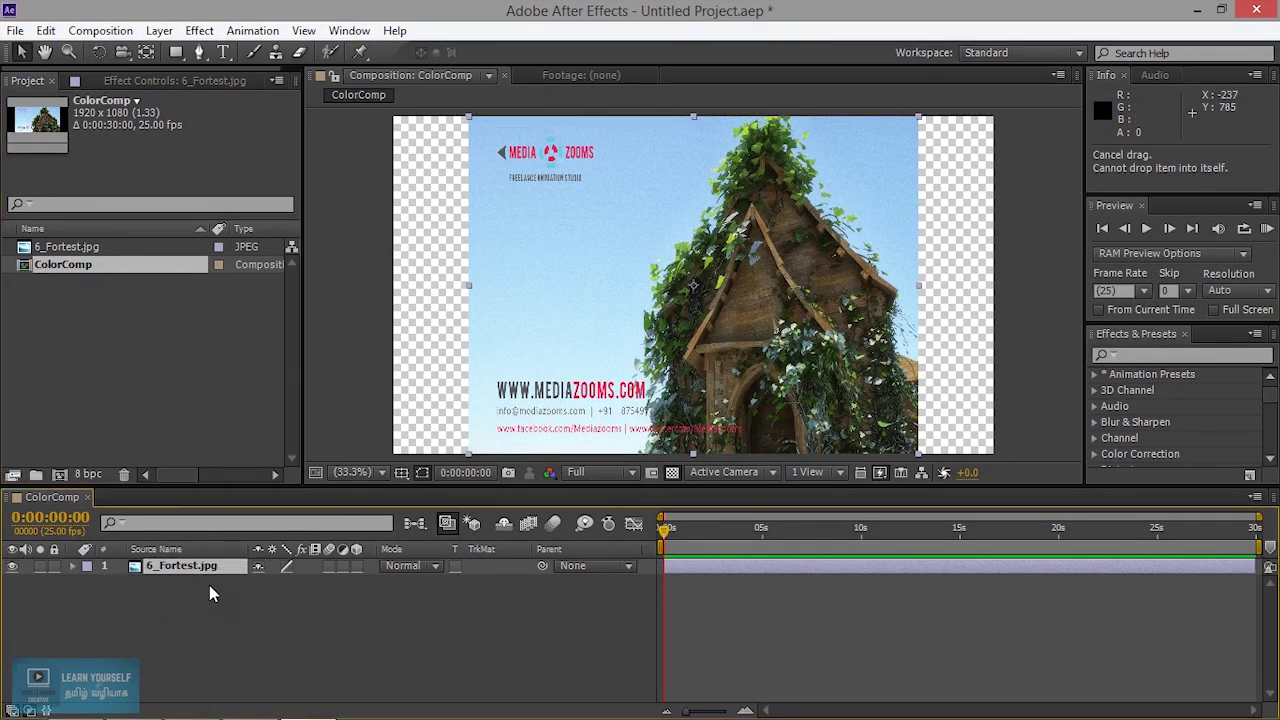
key("Delete")
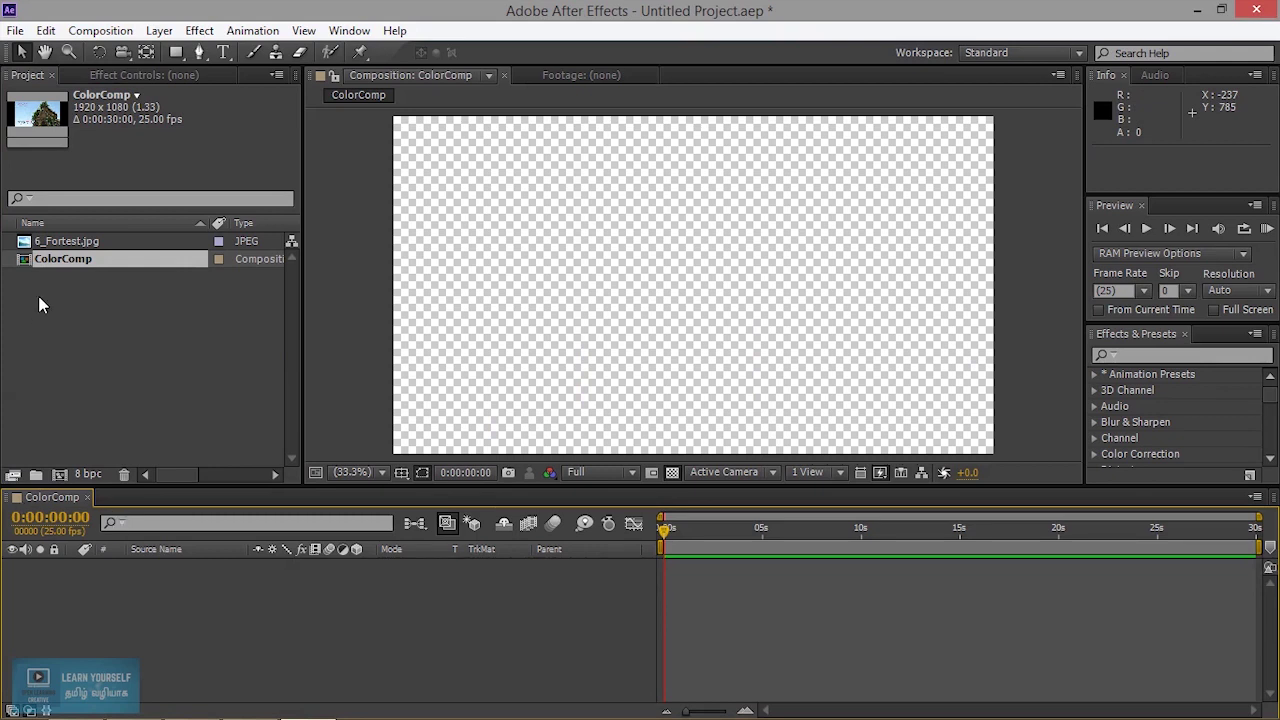
left_click_drag(52, 244, 120, 628)
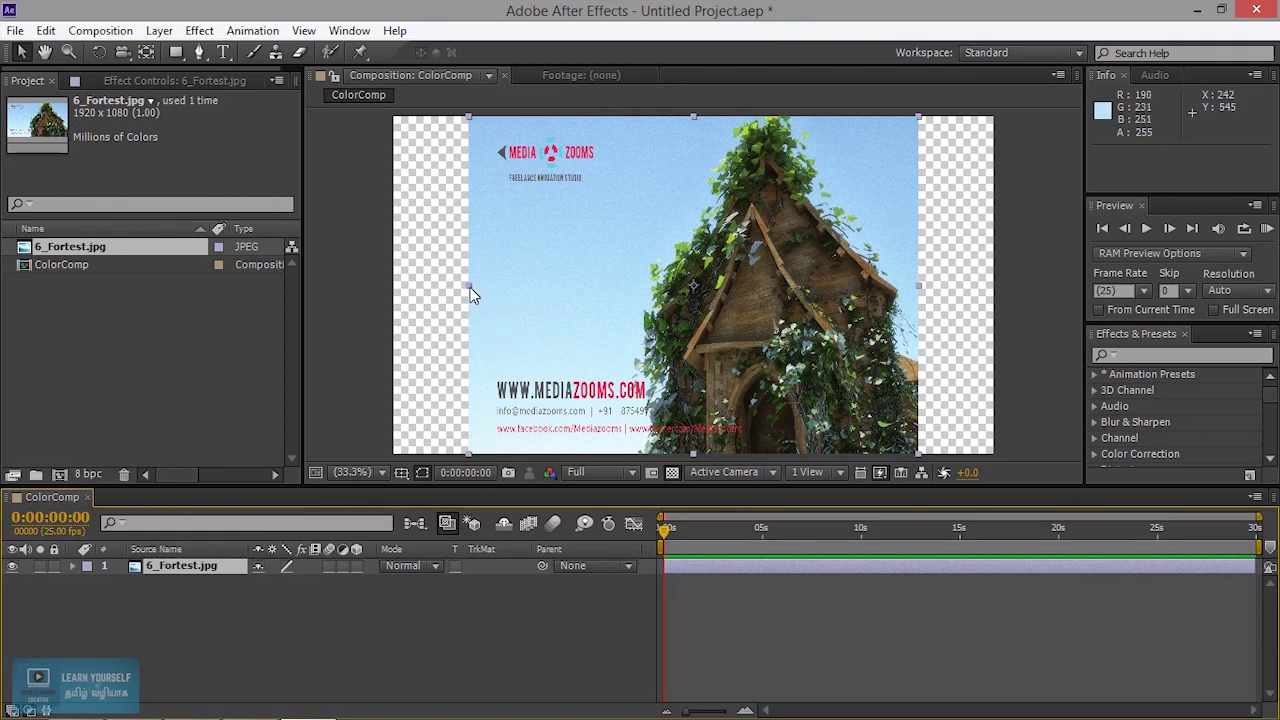
left_click_drag(468, 287, 397, 297)
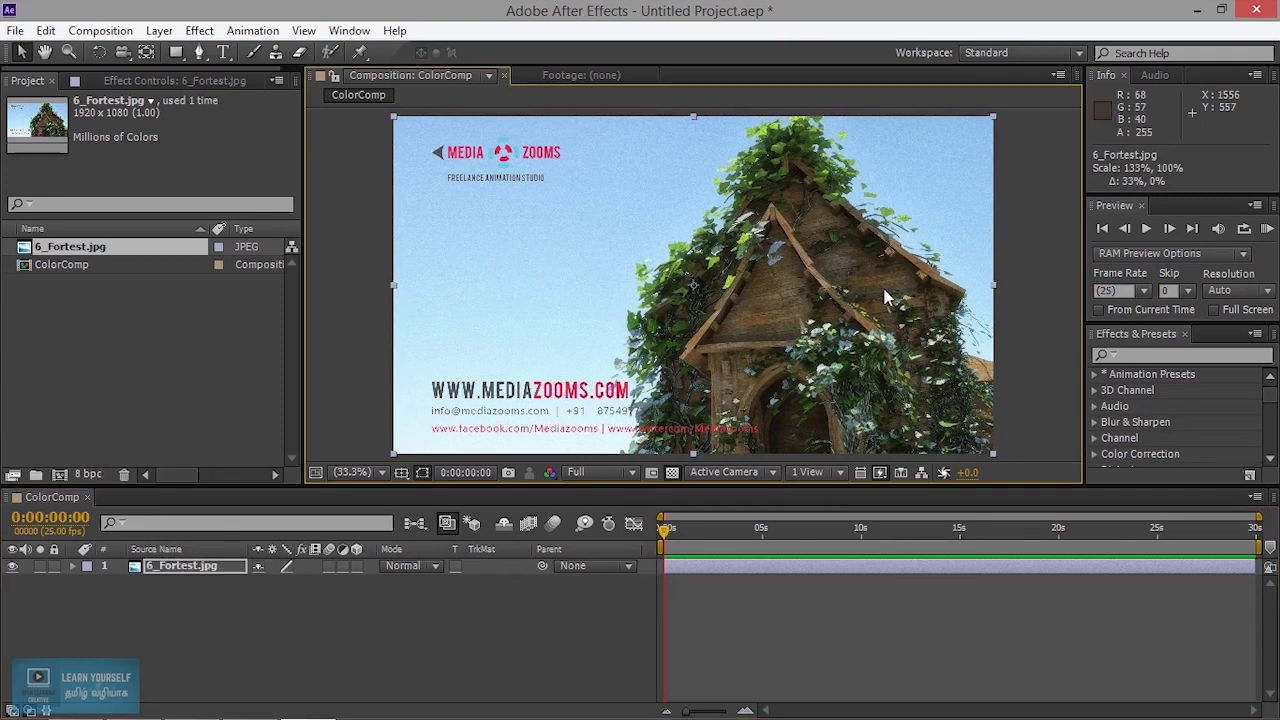
left_click(1026, 279)
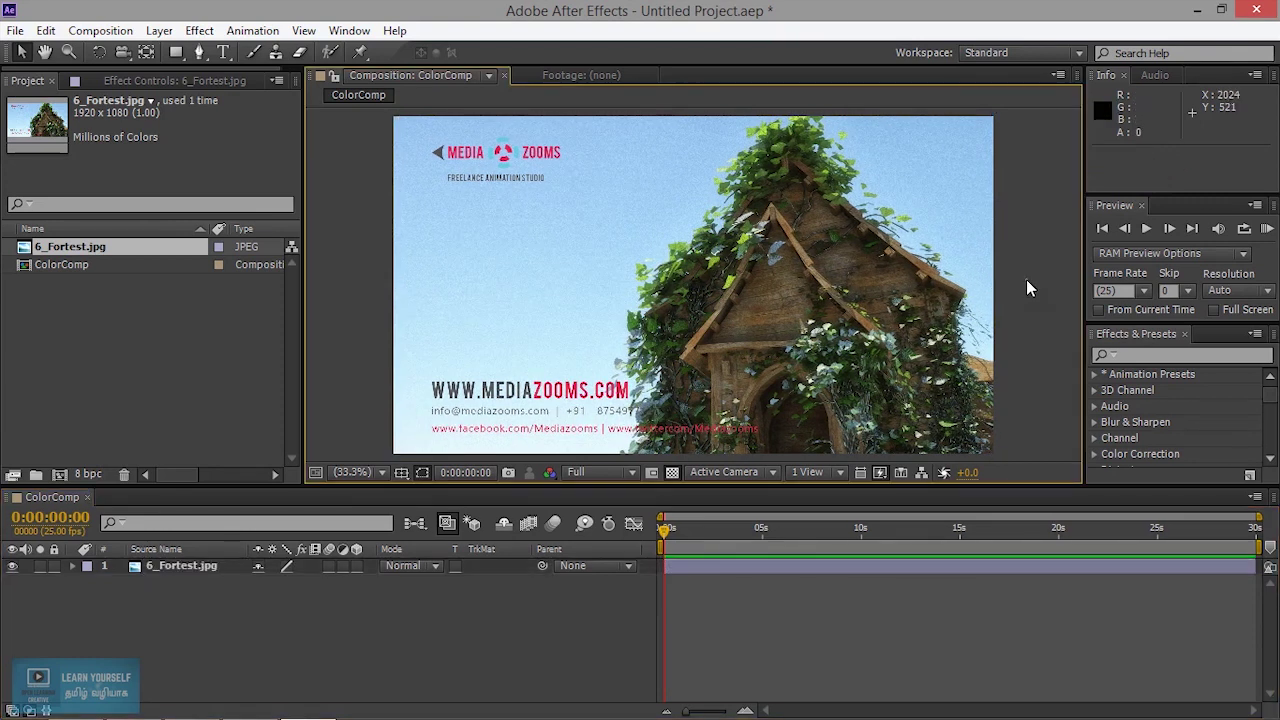
left_click(199, 568)
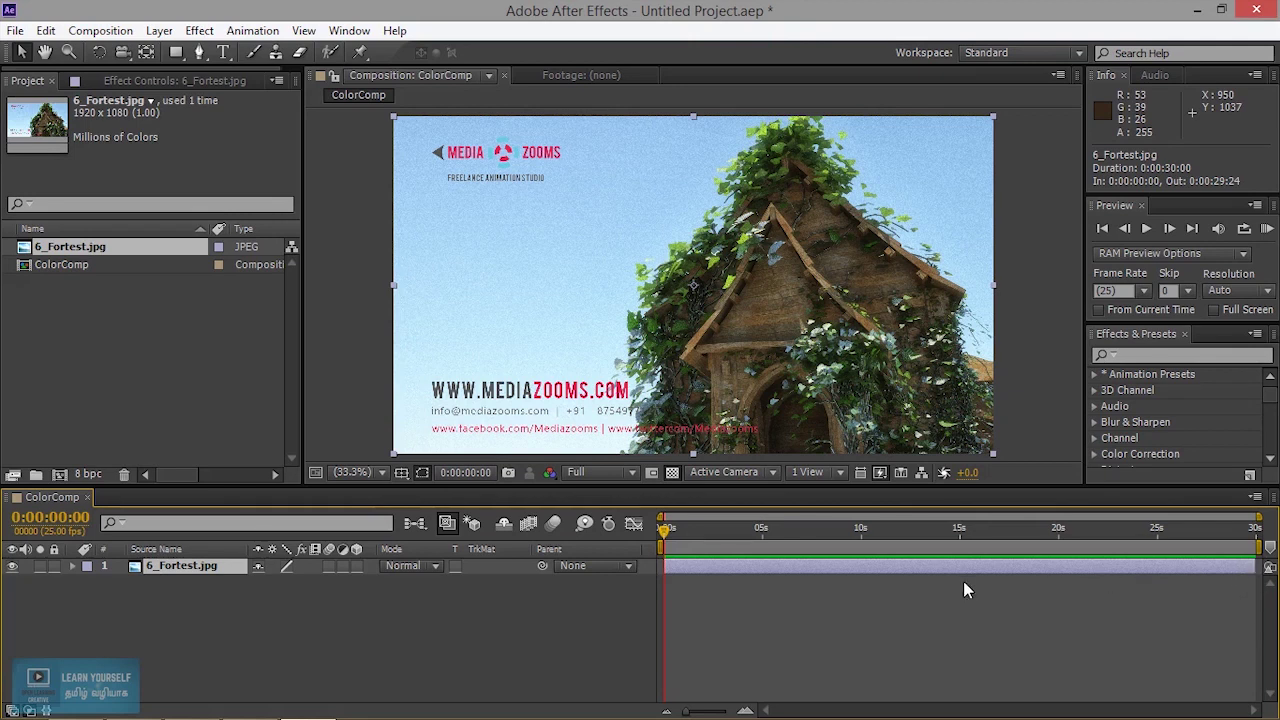
left_click_drag(664, 528, 1102, 530)
Step: Import 1_3_Gunshot.jpg into the project
left_click(88, 323)
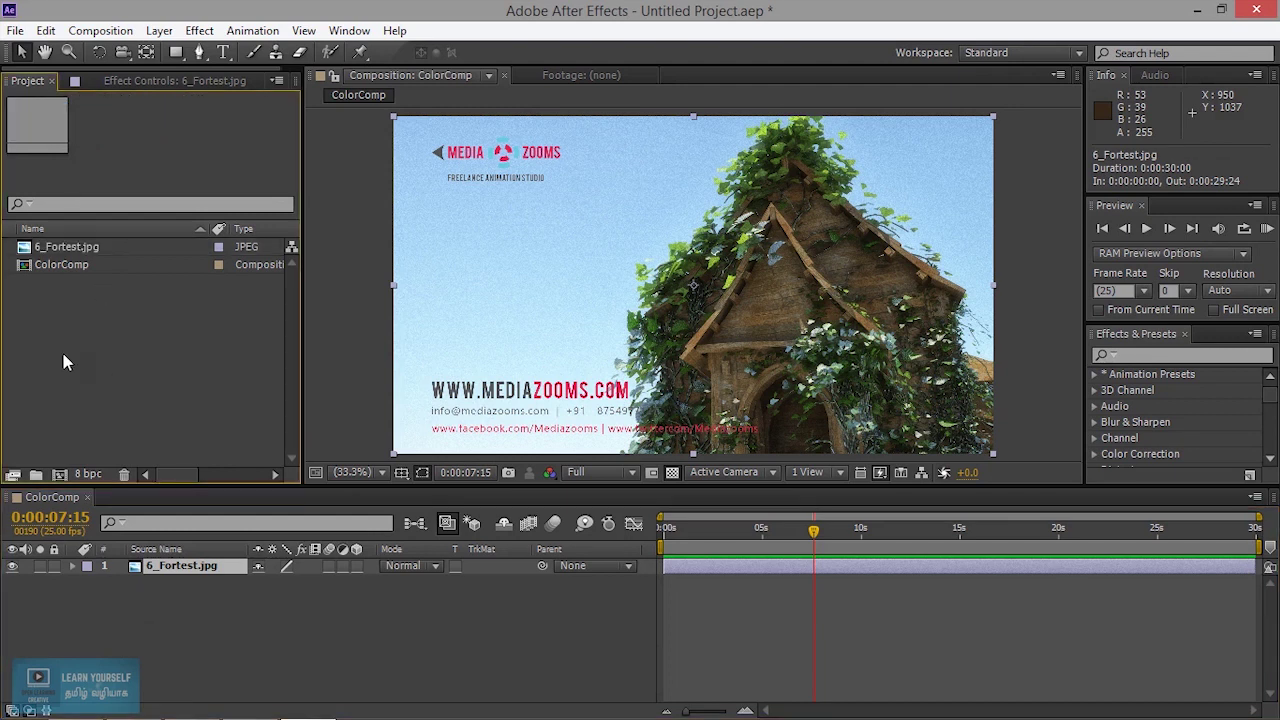
double_click(63, 362)
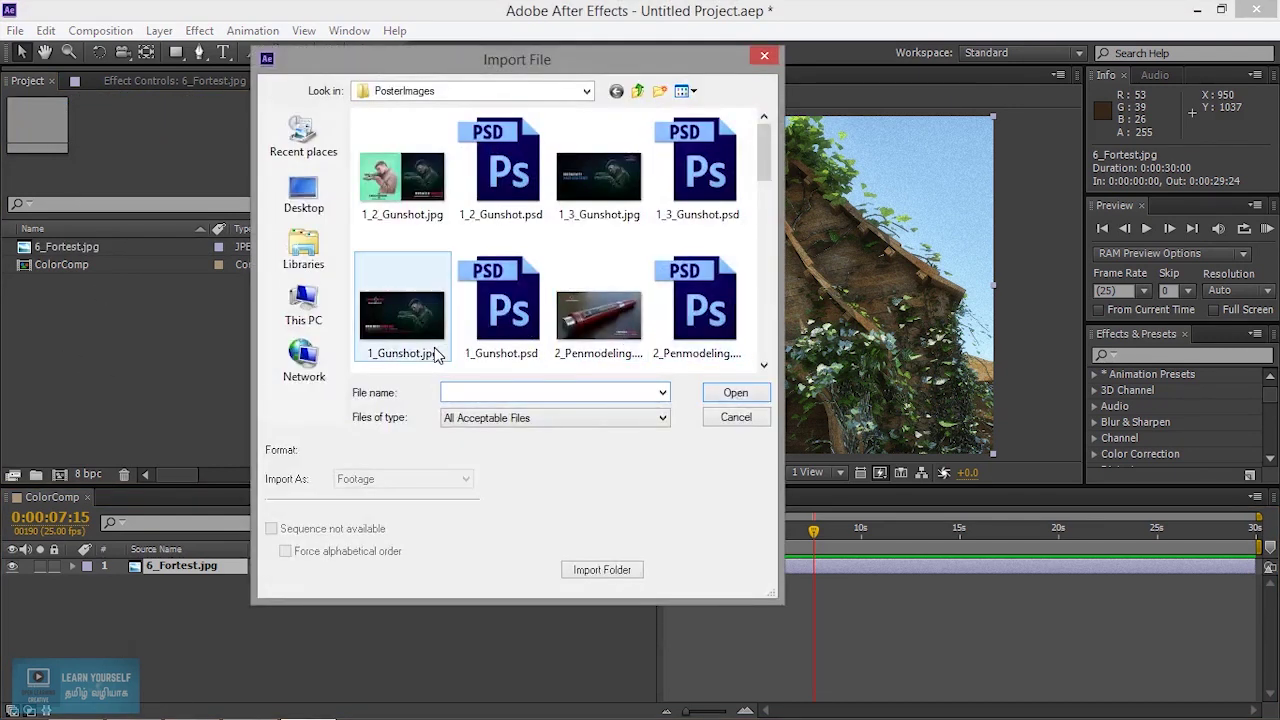
left_click(420, 330)
left_click(598, 185)
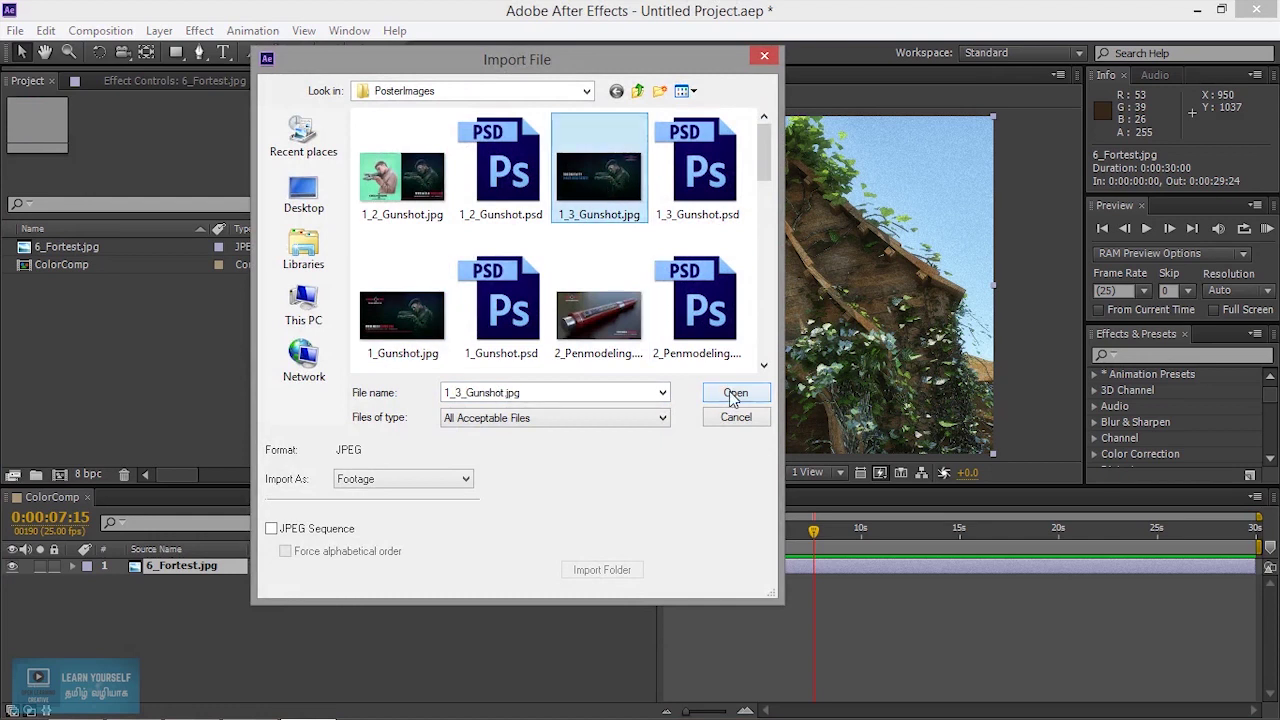
left_click(735, 394)
Step: Add 1_3_Gunshot.jpg above the forest layer and stretch it to 133% width
left_click_drag(102, 246, 138, 569)
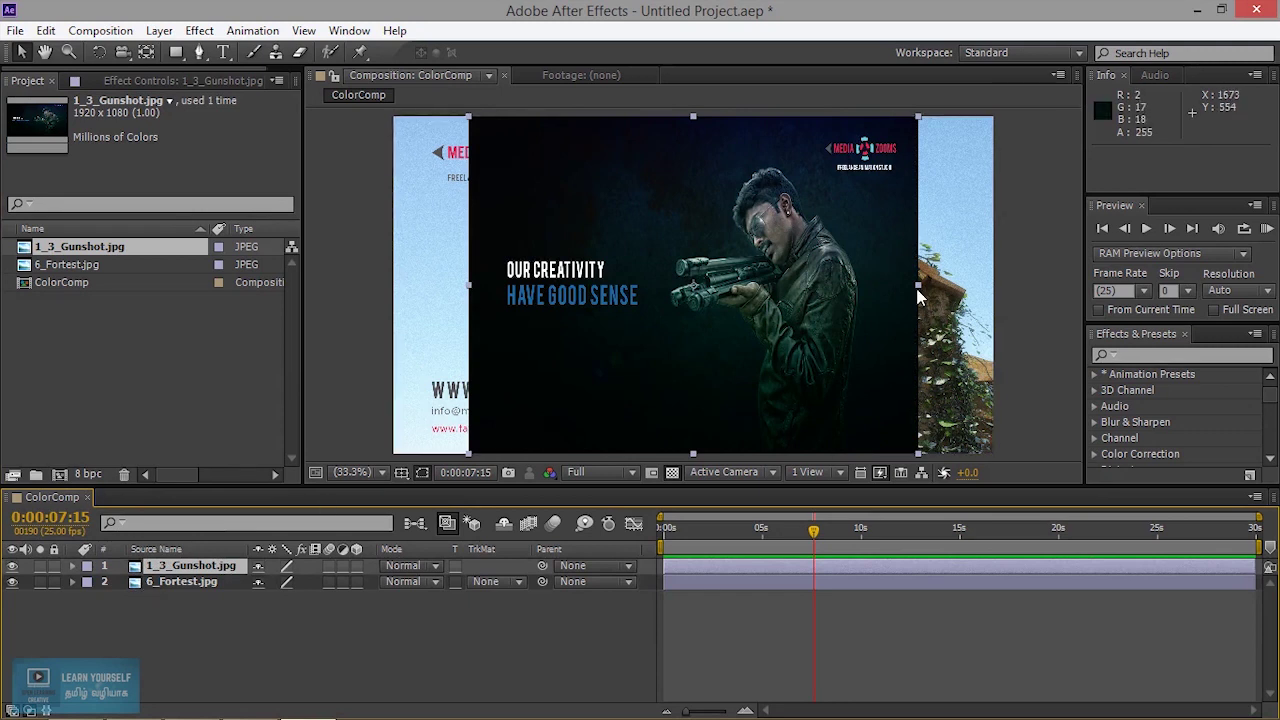
left_click_drag(918, 285, 993, 310)
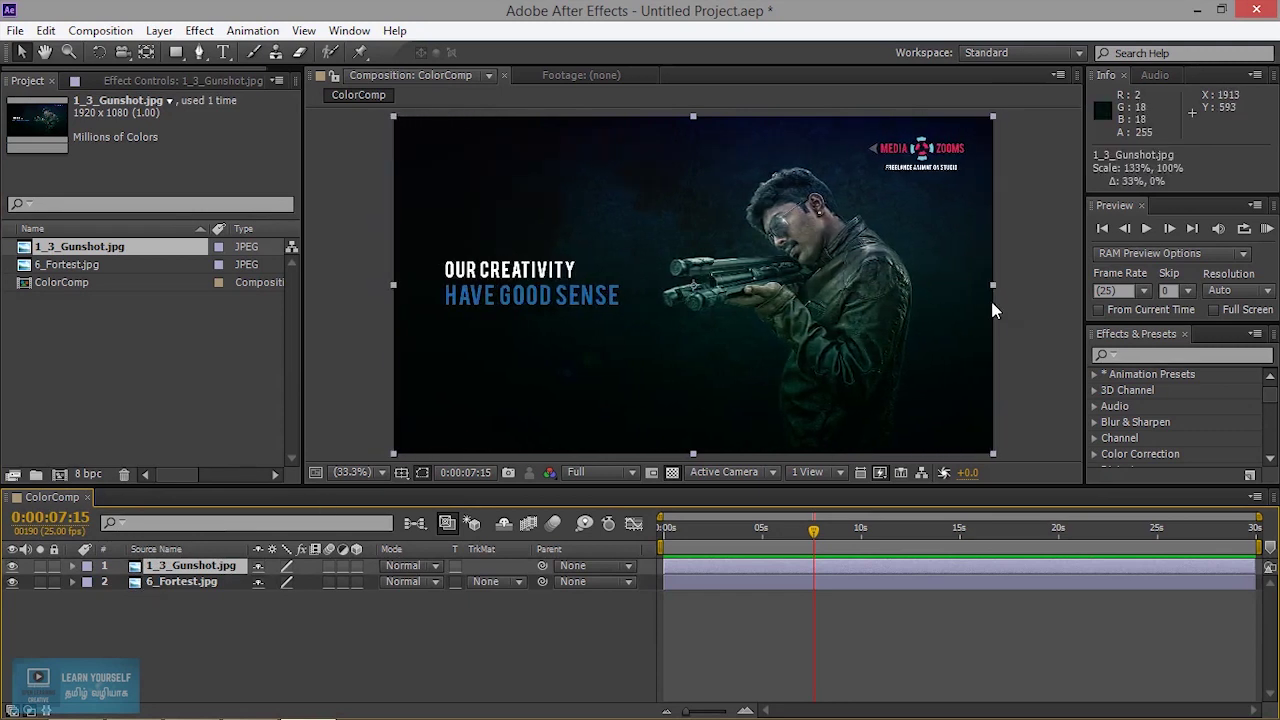
right_click(130, 340)
left_click(30, 349)
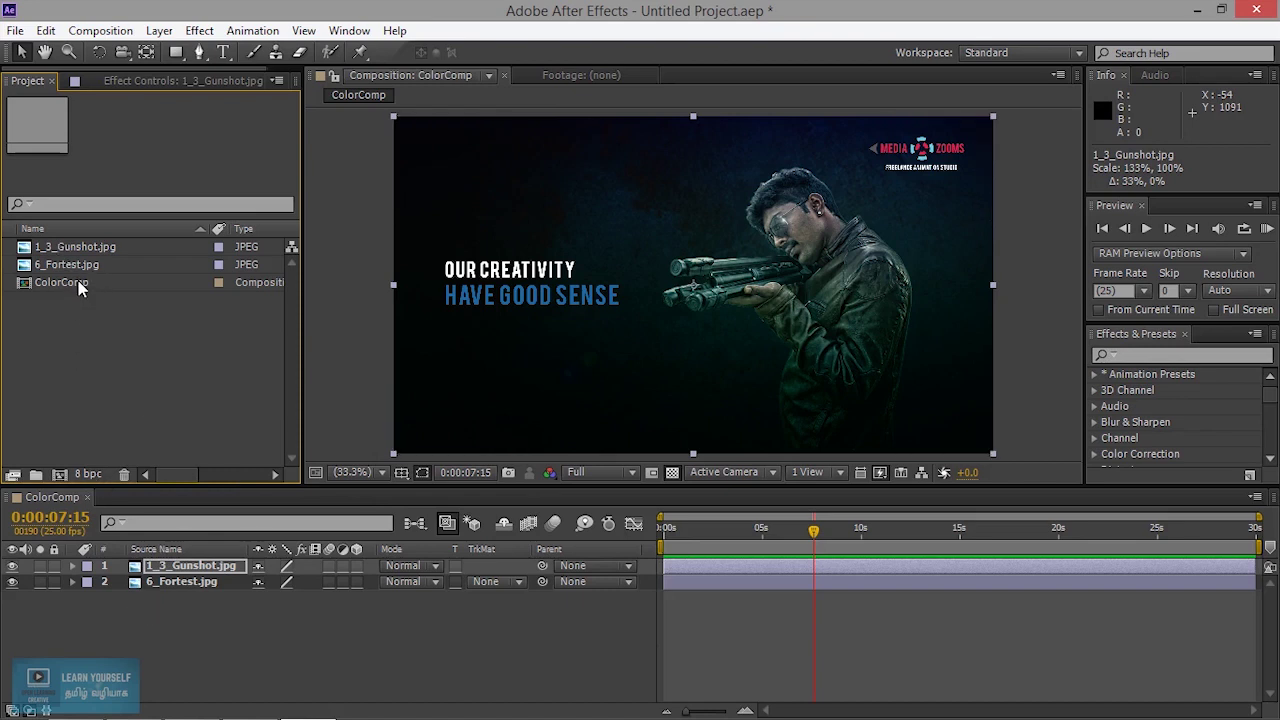
Step: Delete the ColorComp composition from the project
left_click(80, 285)
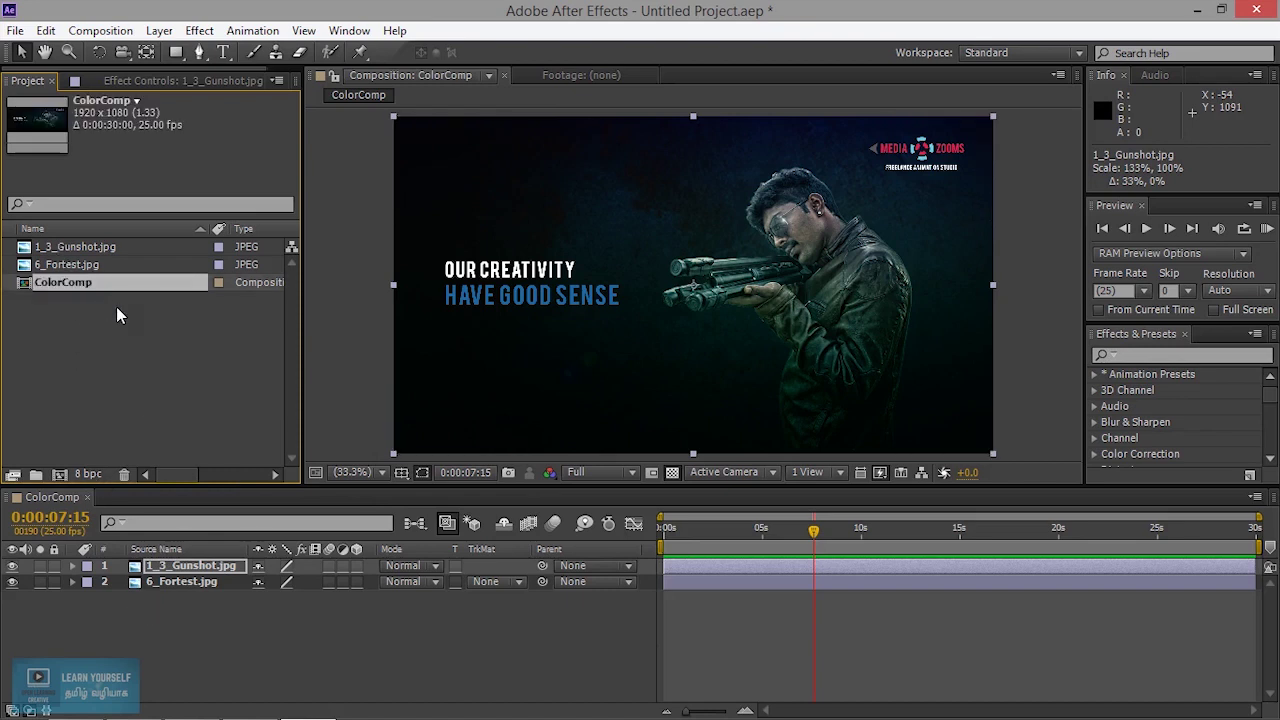
mouse_move(86, 288)
left_mouse_down()
mouse_move(124, 478)
mouse_move(86, 292)
left_mouse_up()
right_click(80, 285)
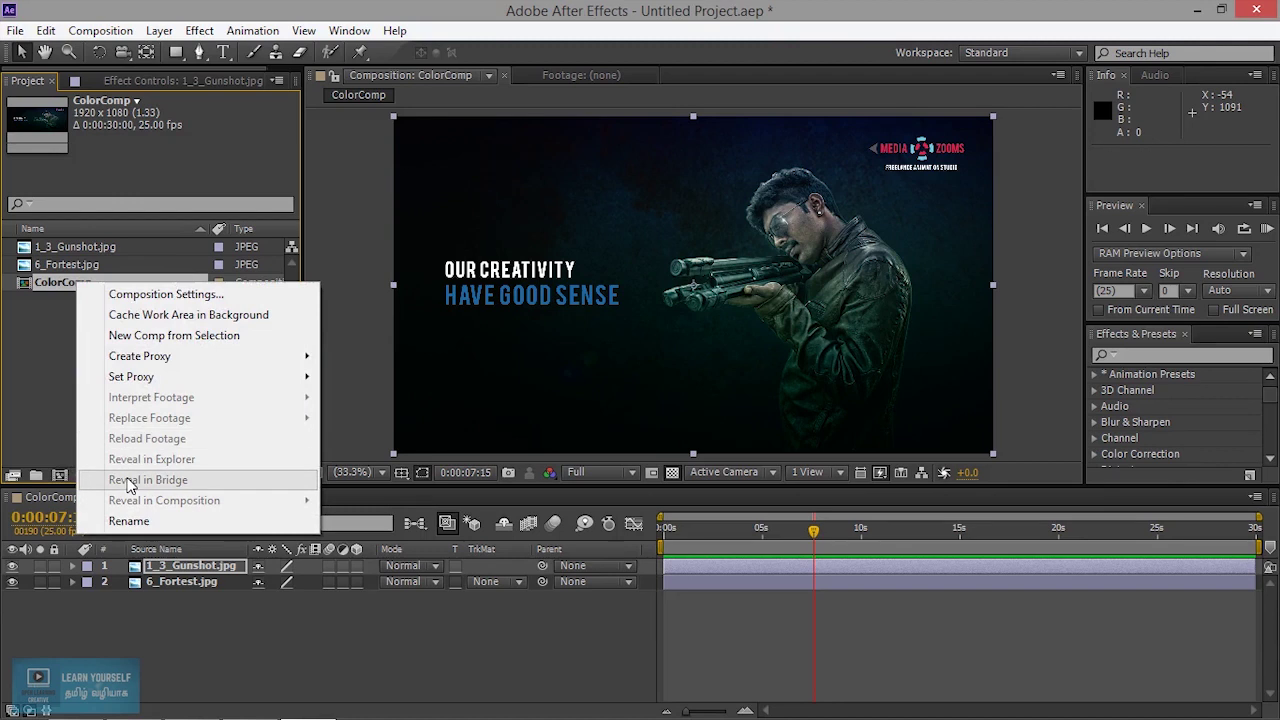
left_click(42, 381)
left_click(57, 285)
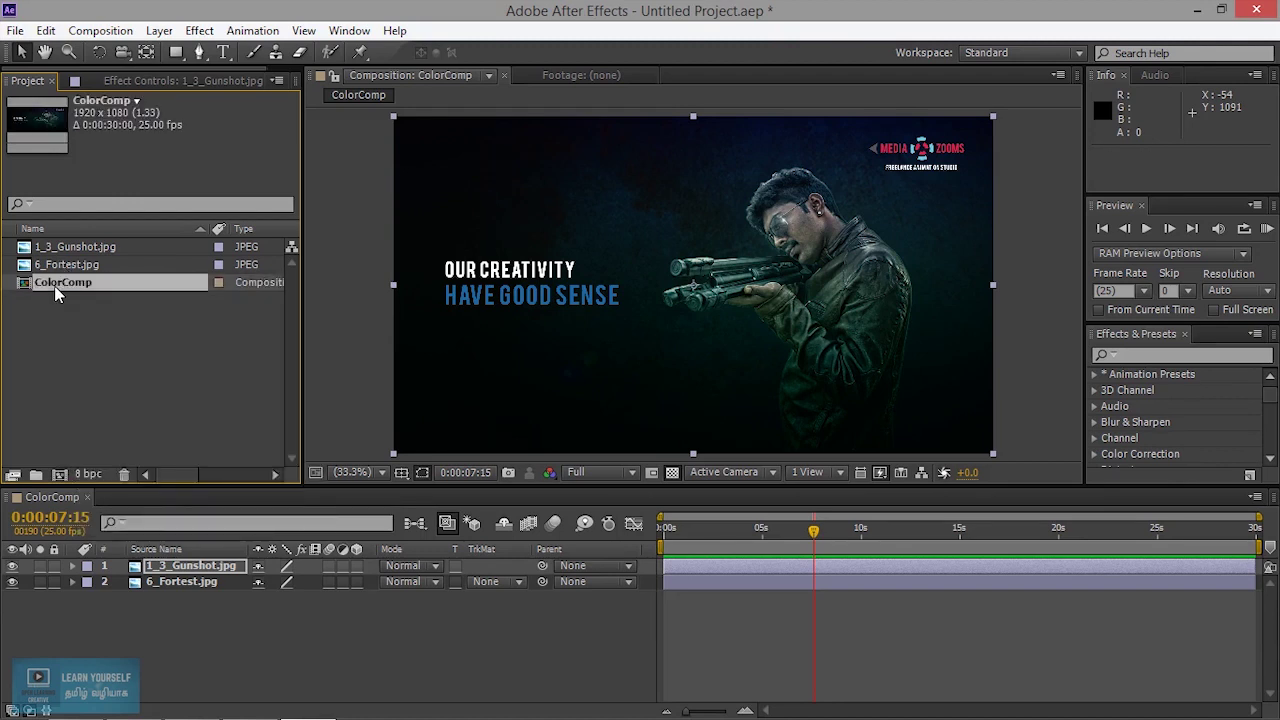
key("Delete")
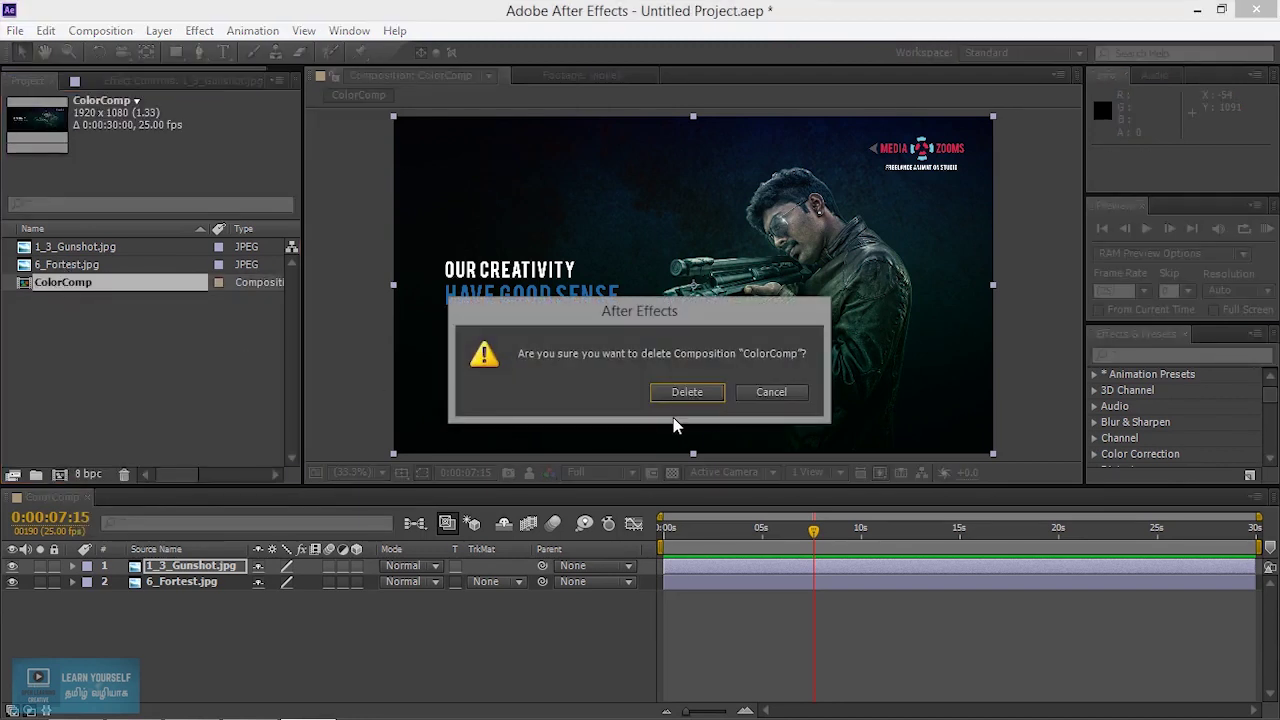
left_click(683, 392)
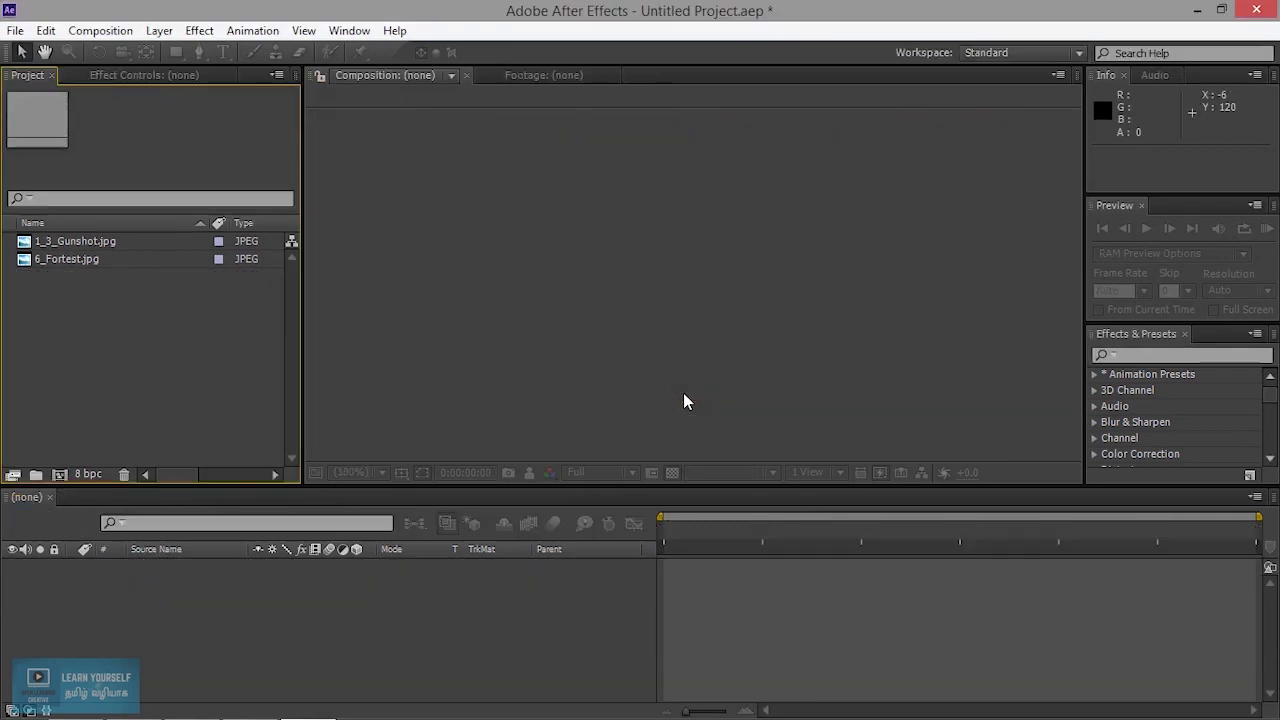
Step: Create Comp 1 with the Custom 1920 x 1080, 25 fps preset
left_click(100, 30)
left_click(120, 49)
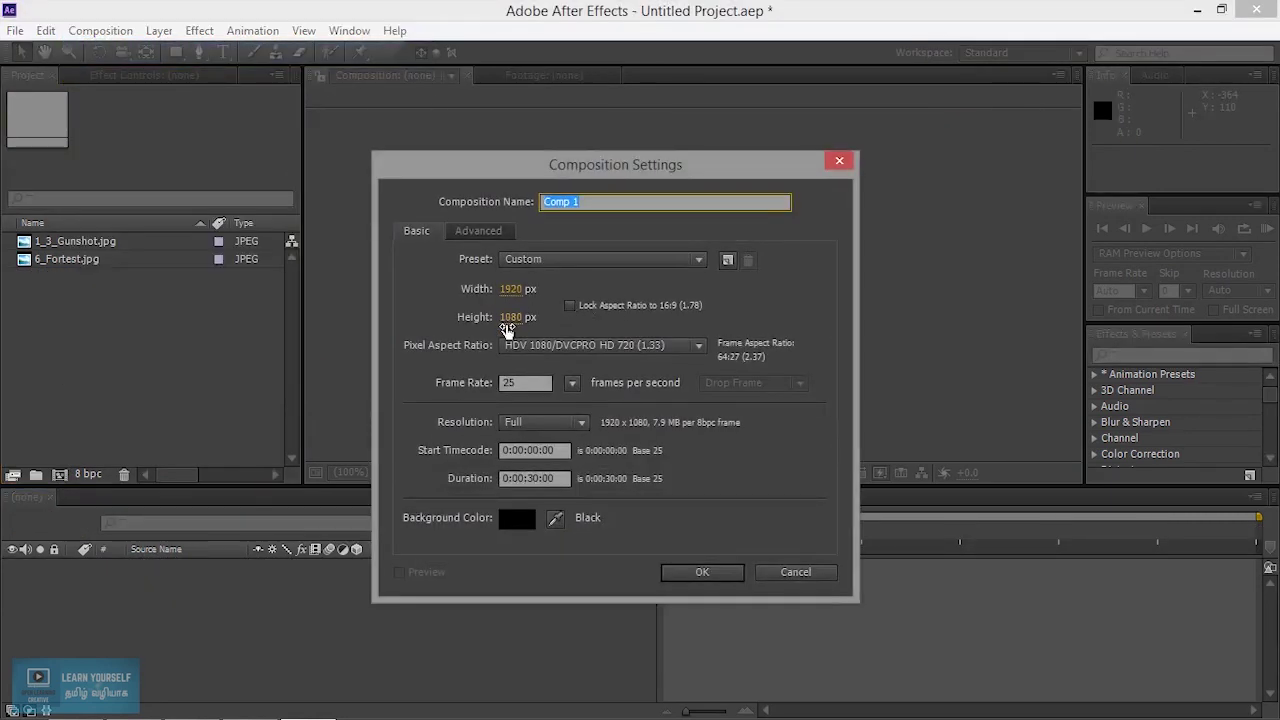
left_click(582, 260)
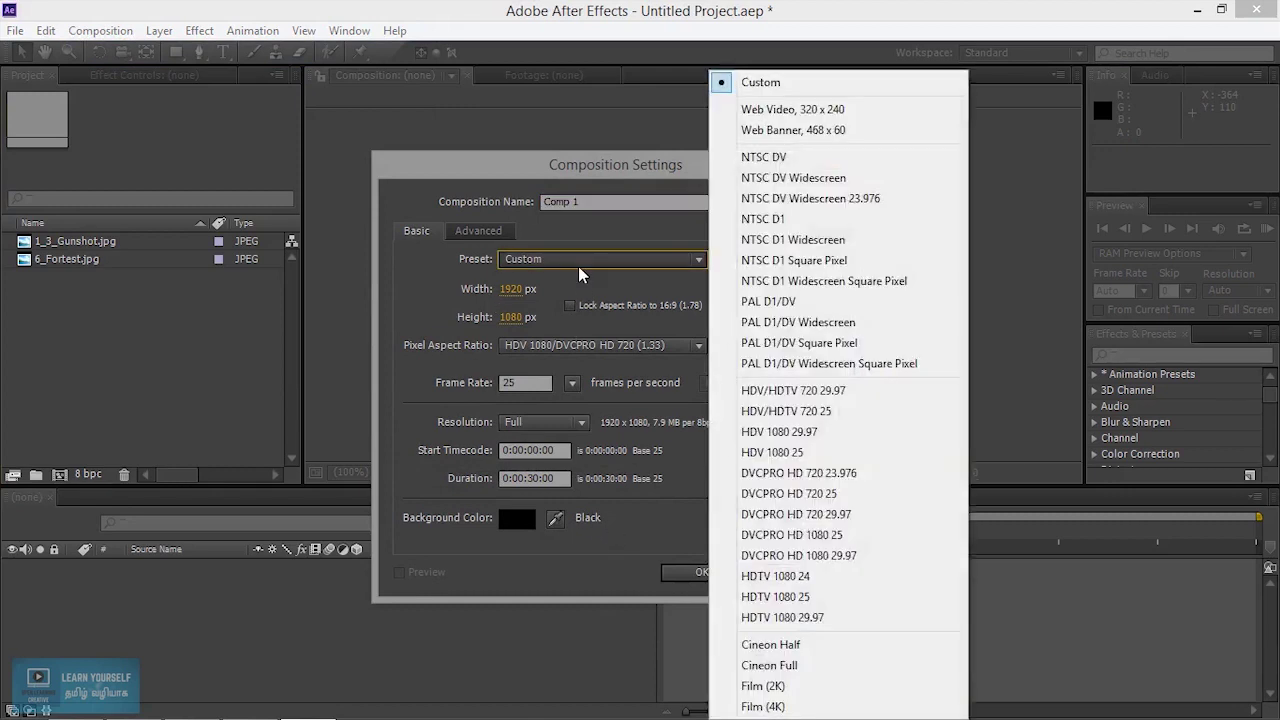
left_click(582, 272)
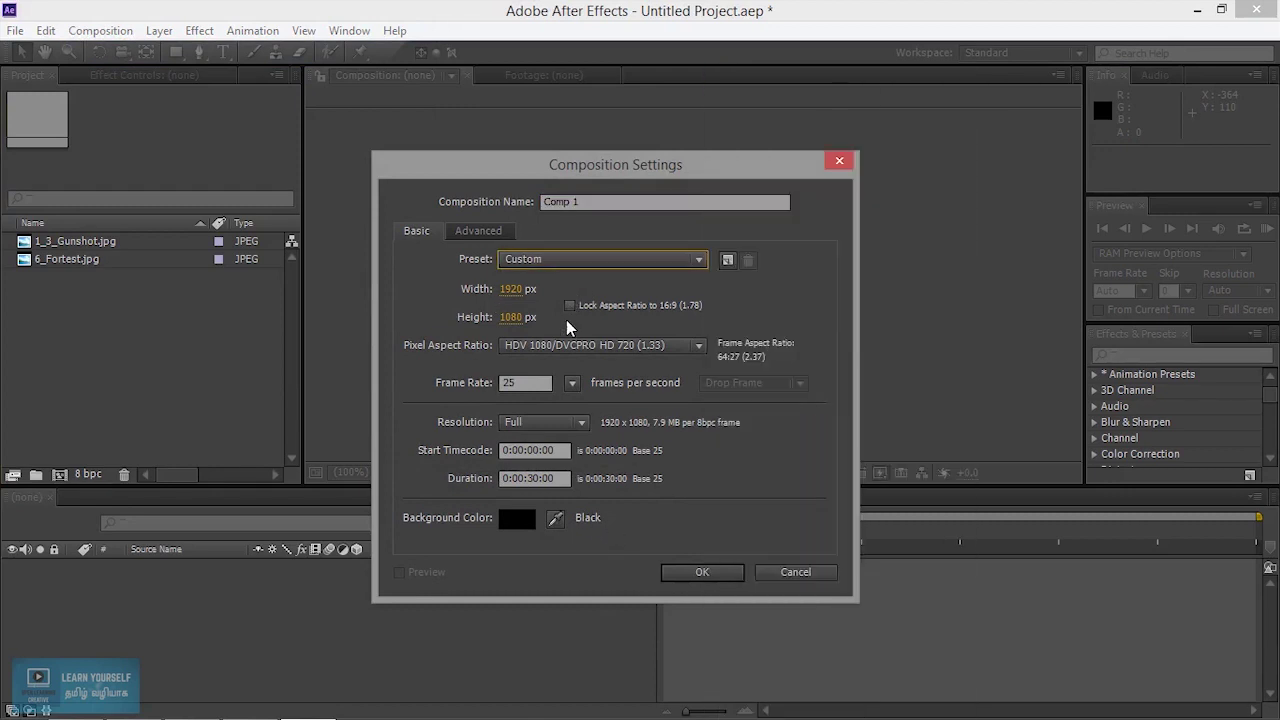
left_click(703, 573)
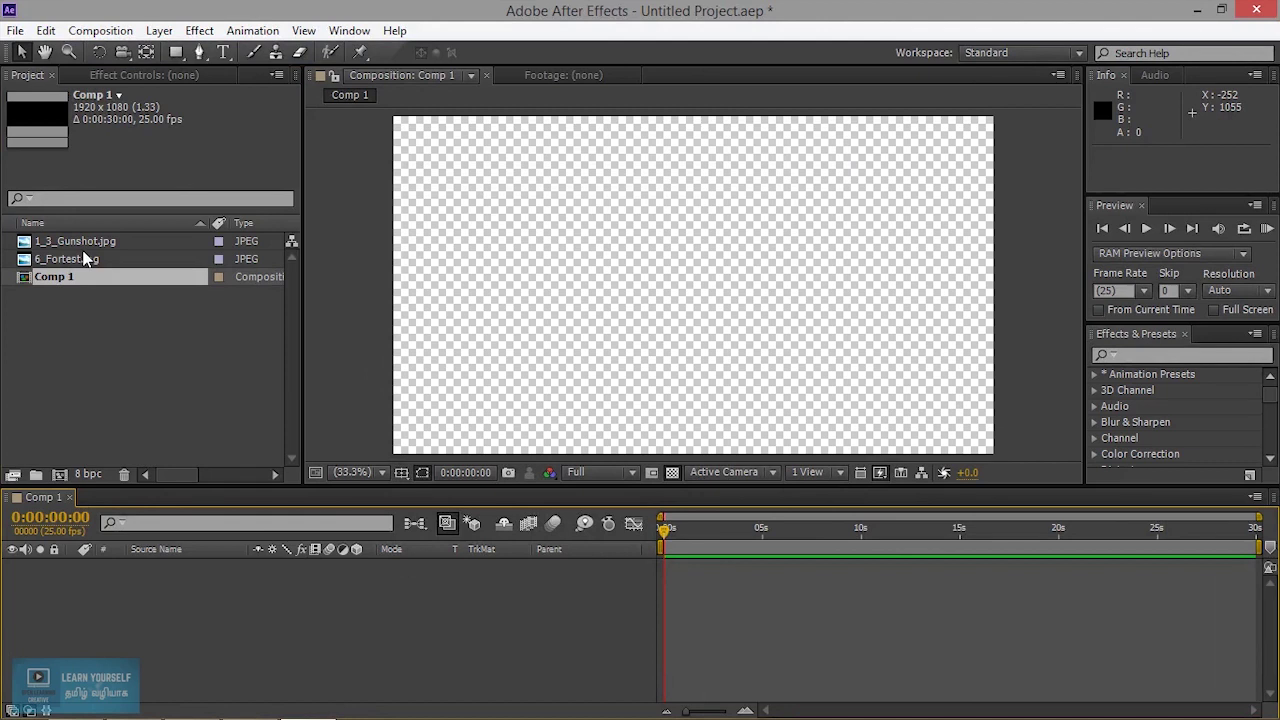
Step: Add 1_3_Gunshot.jpg as Comp 1's only layer, then start a new blank project
left_click_drag(85, 262, 104, 599)
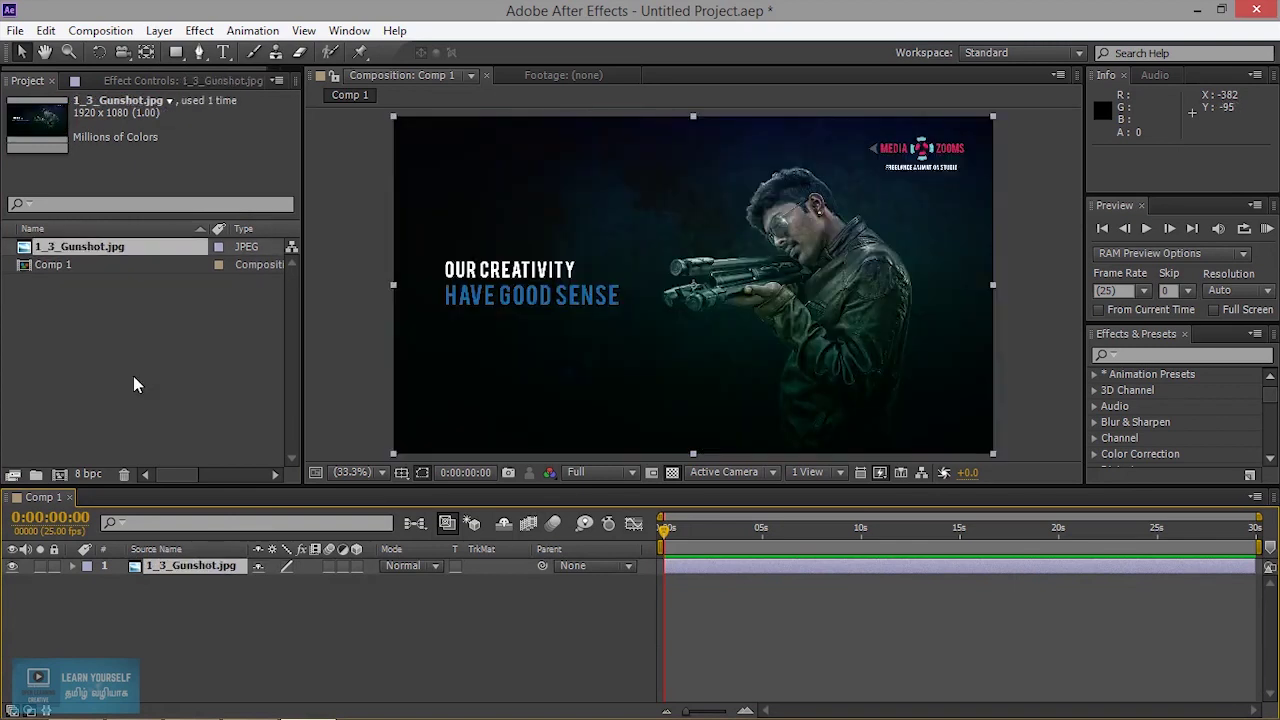
left_click(129, 364)
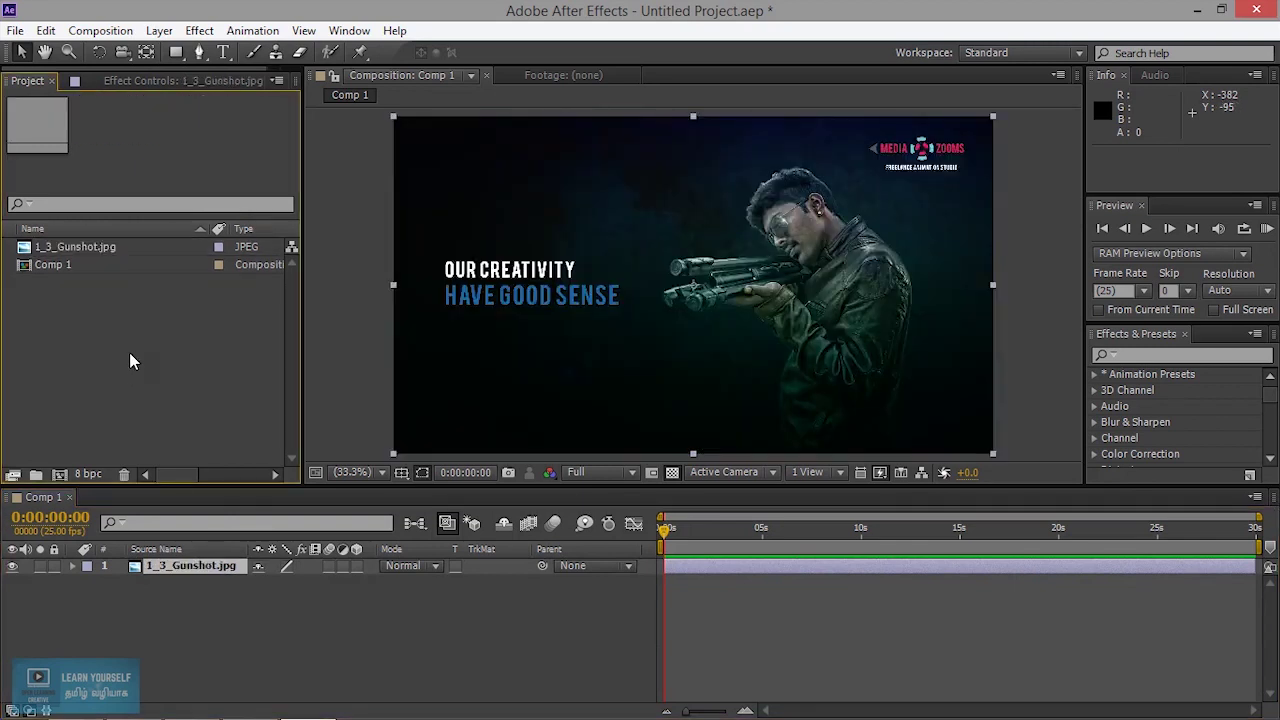
left_click(15, 30)
mouse_move(40, 48)
left_click(316, 55)
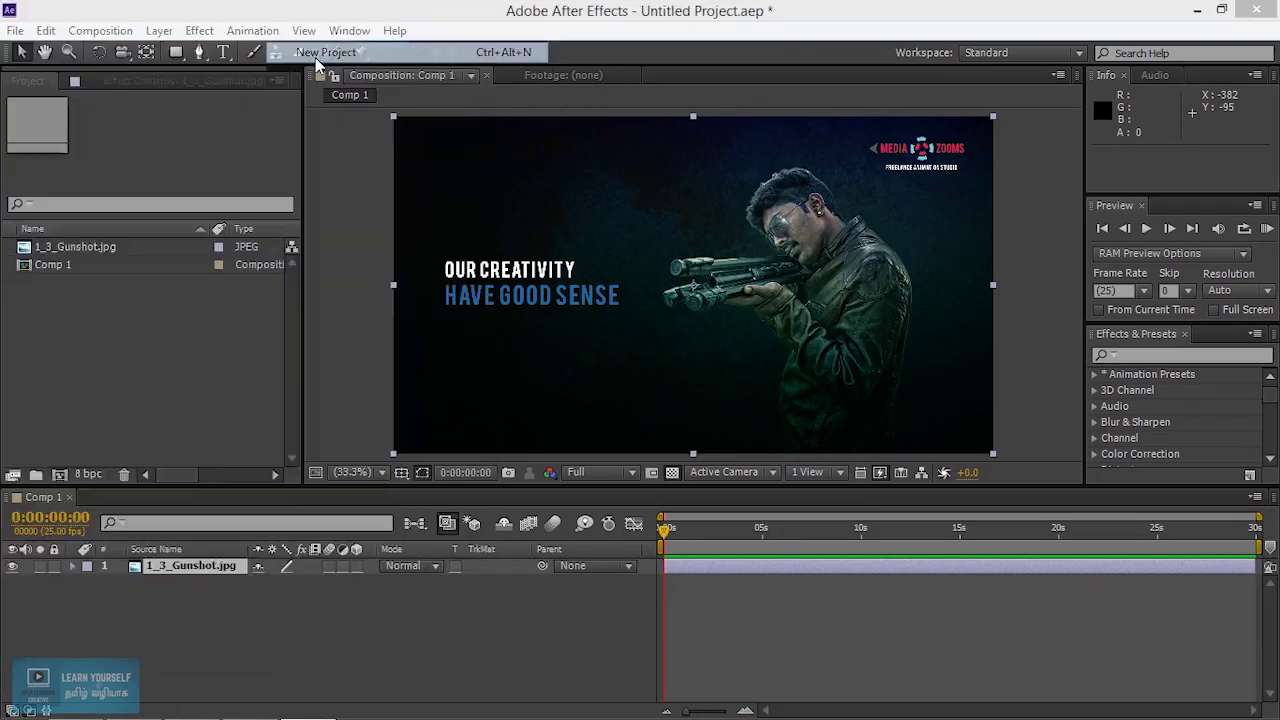
Step: Skip saving, then create Comp 1 with the HDTV 1080 24 preset: 1920×1080, 24 fps, 30 seconds
left_click(662, 391)
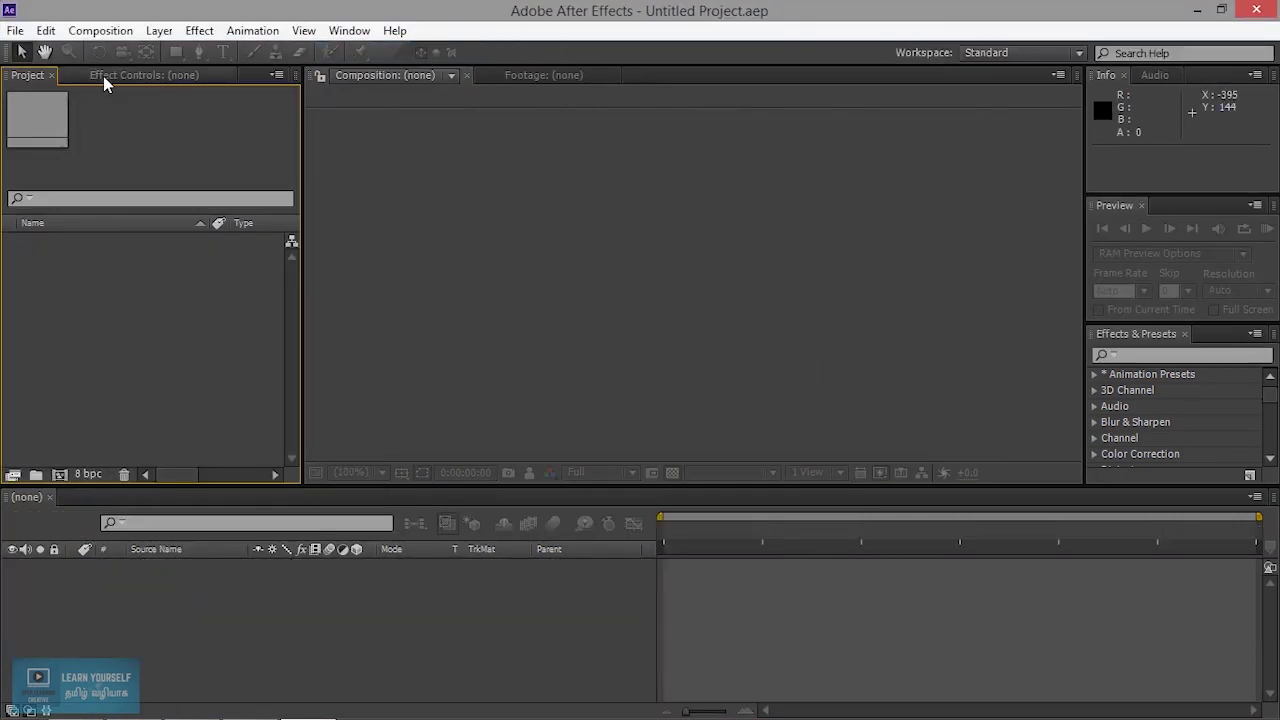
left_click(95, 30)
left_click(108, 50)
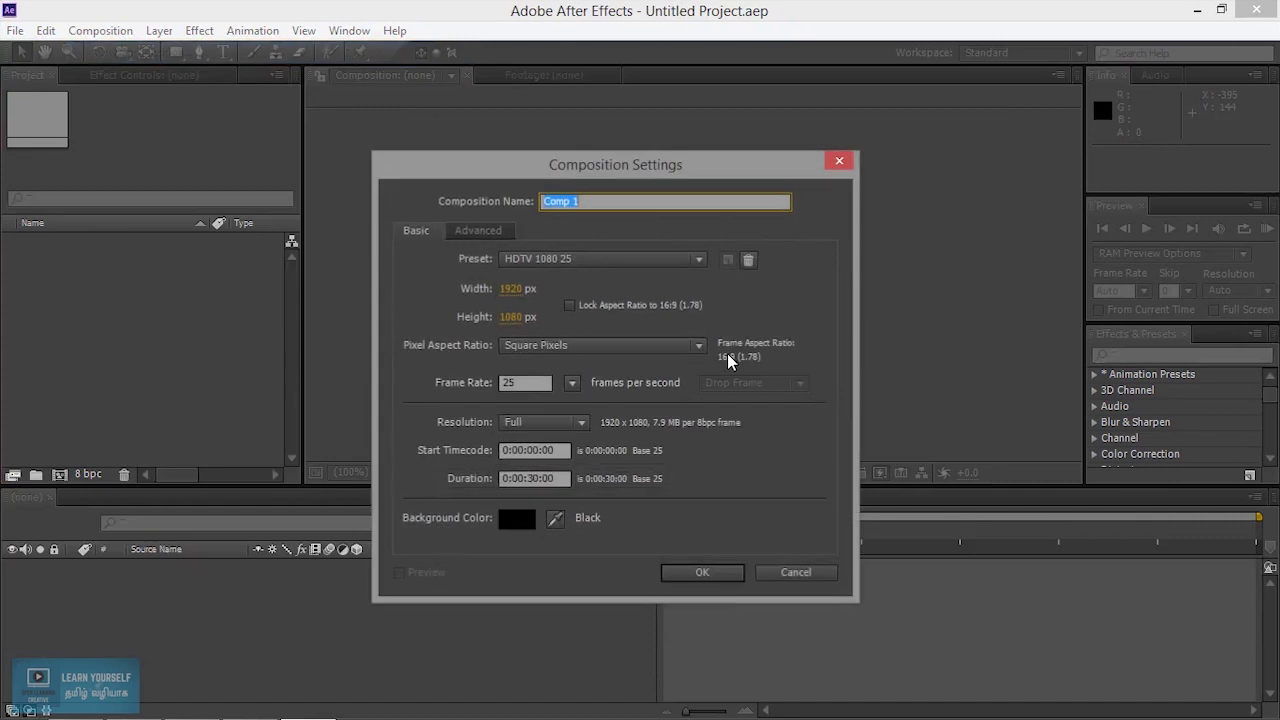
left_click(605, 259)
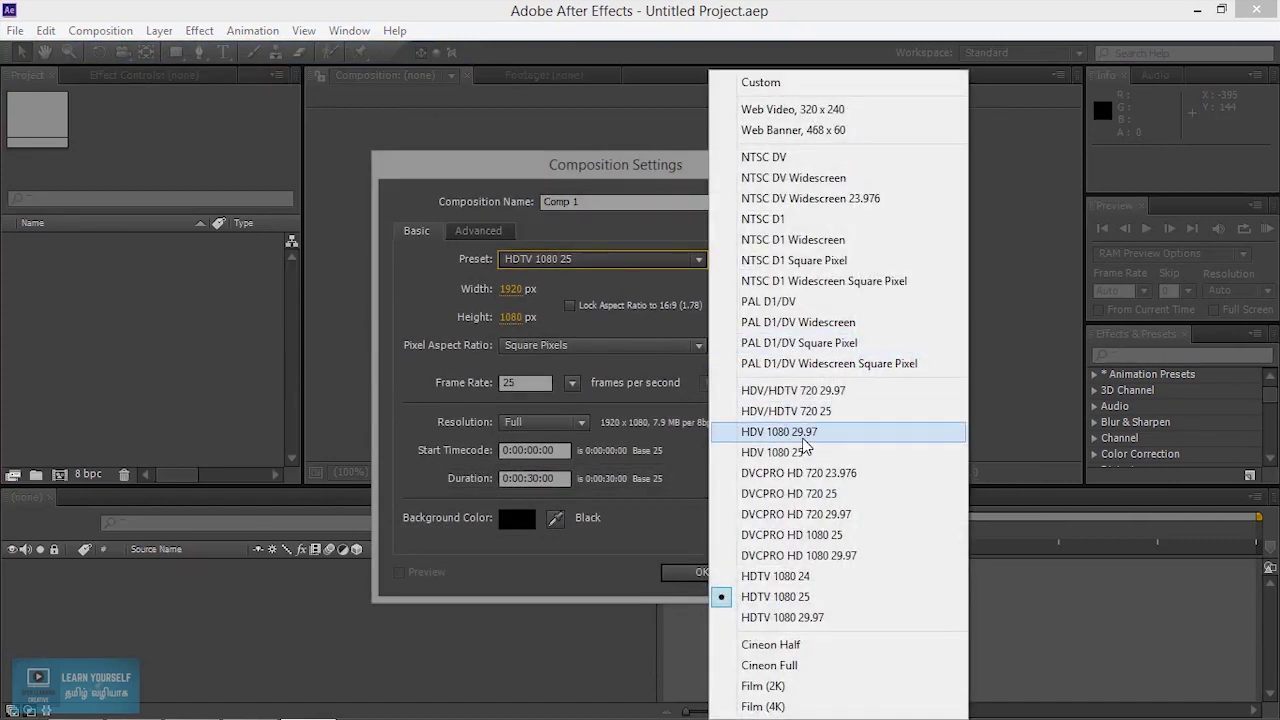
left_click(803, 438)
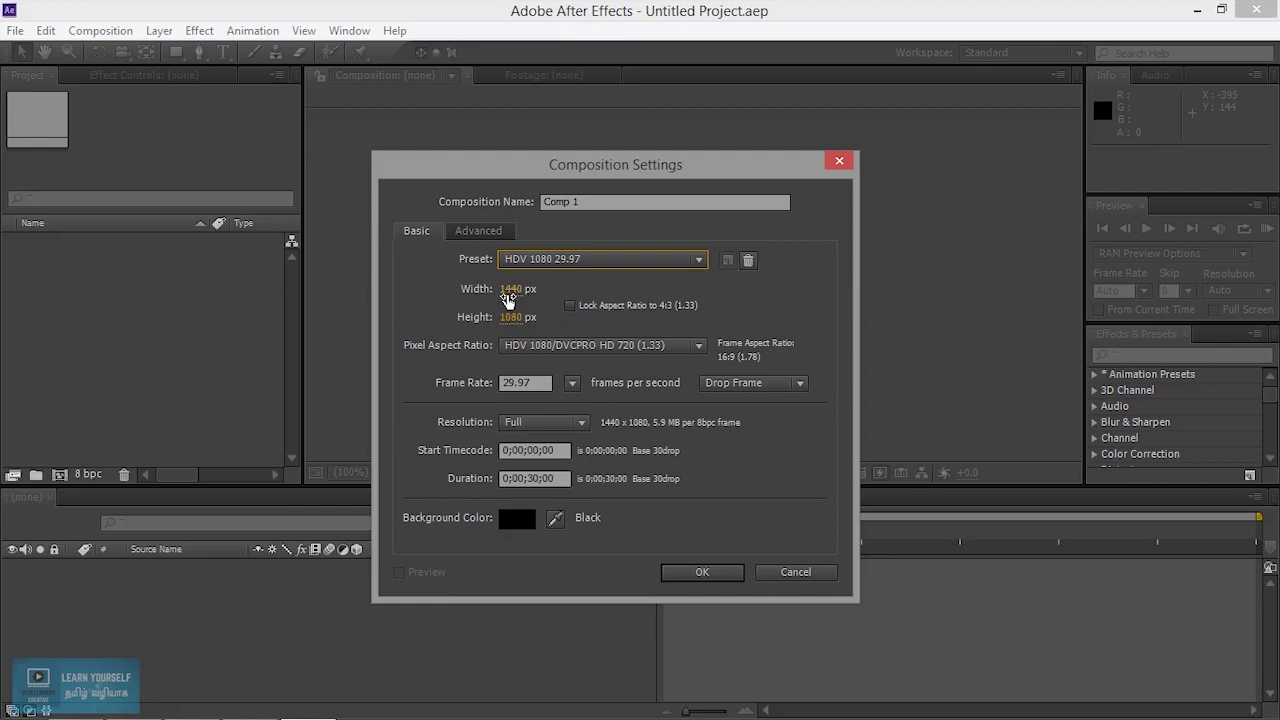
left_click(600, 259)
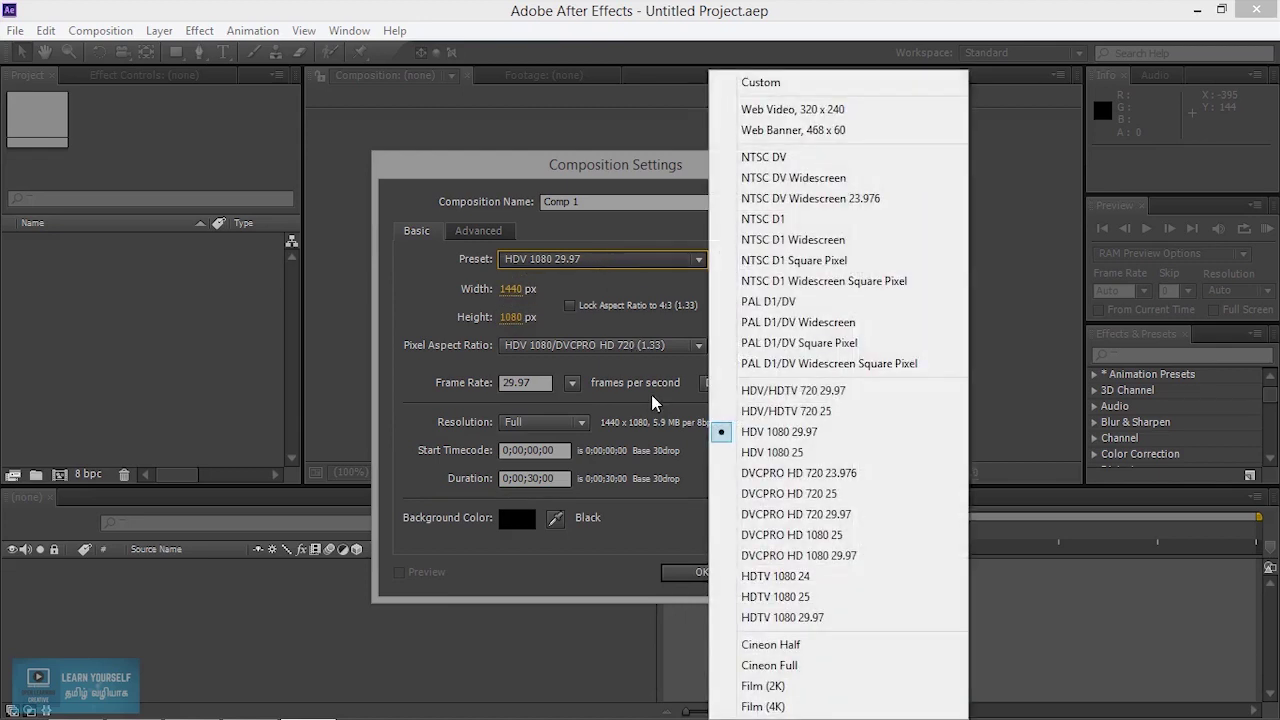
left_click(811, 577)
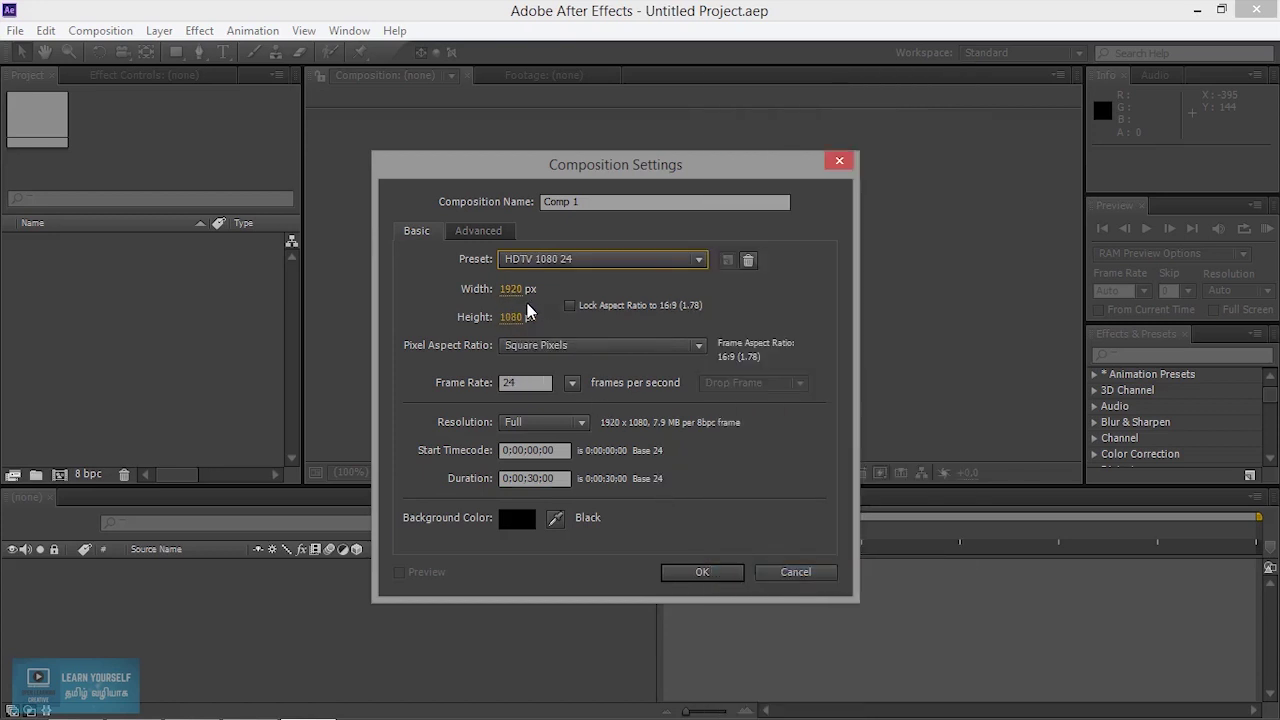
left_click(700, 574)
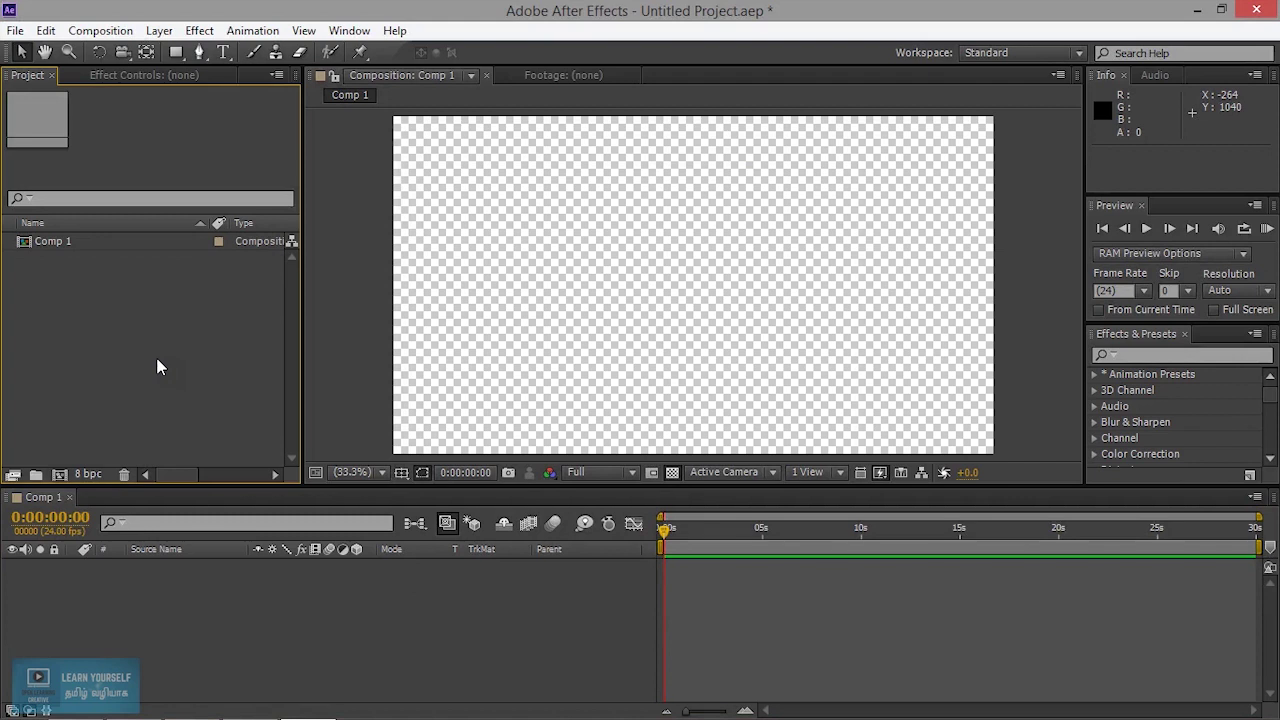
Step: Import 1_3_Gunshot.jpg and add it to Comp 1 as a layer
double_click(156, 367)
double_click(625, 215)
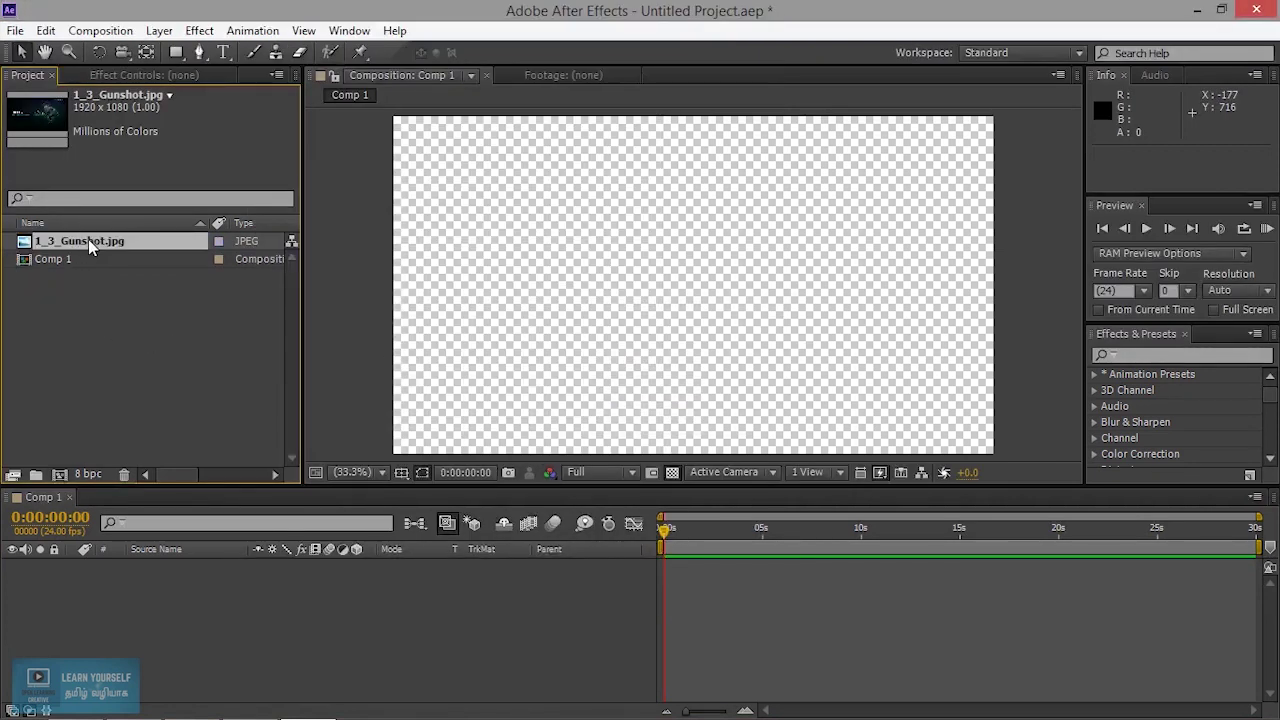
left_click_drag(88, 240, 119, 626)
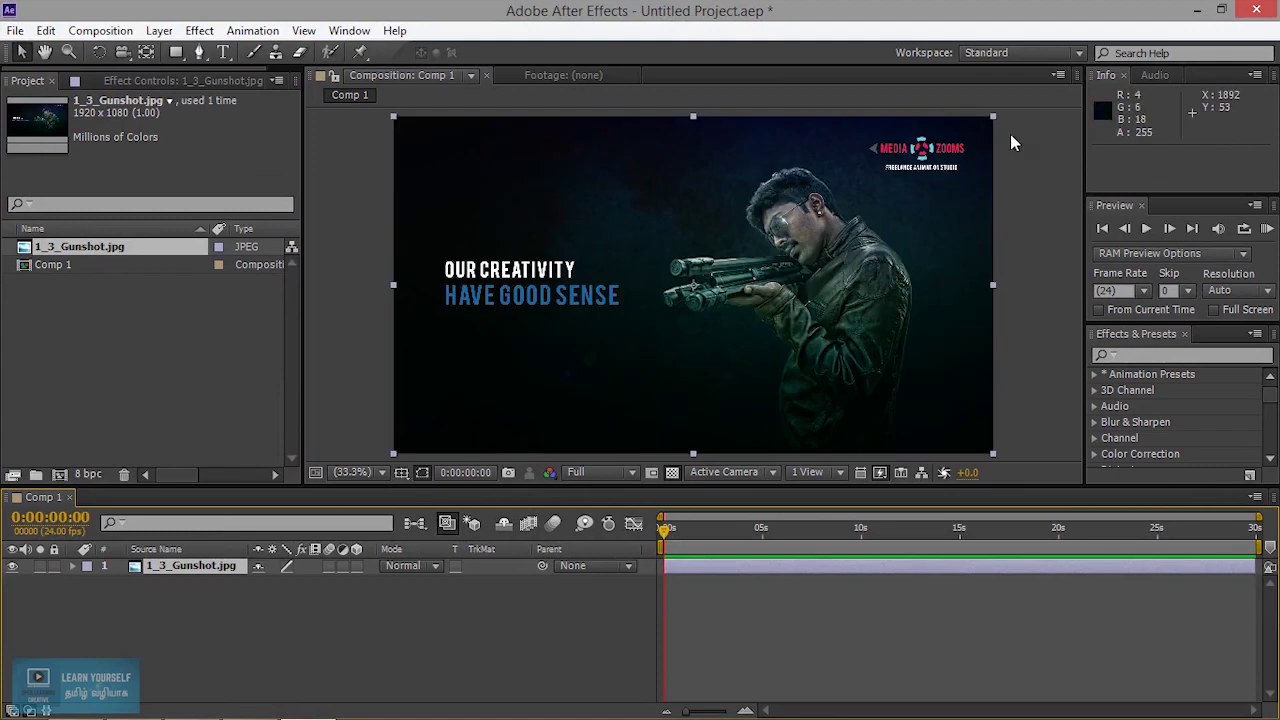
left_click(83, 345)
Step: Import 7_3DCompositing.jpg, stack it above the Gunshot layer, and hide it
double_click(84, 340)
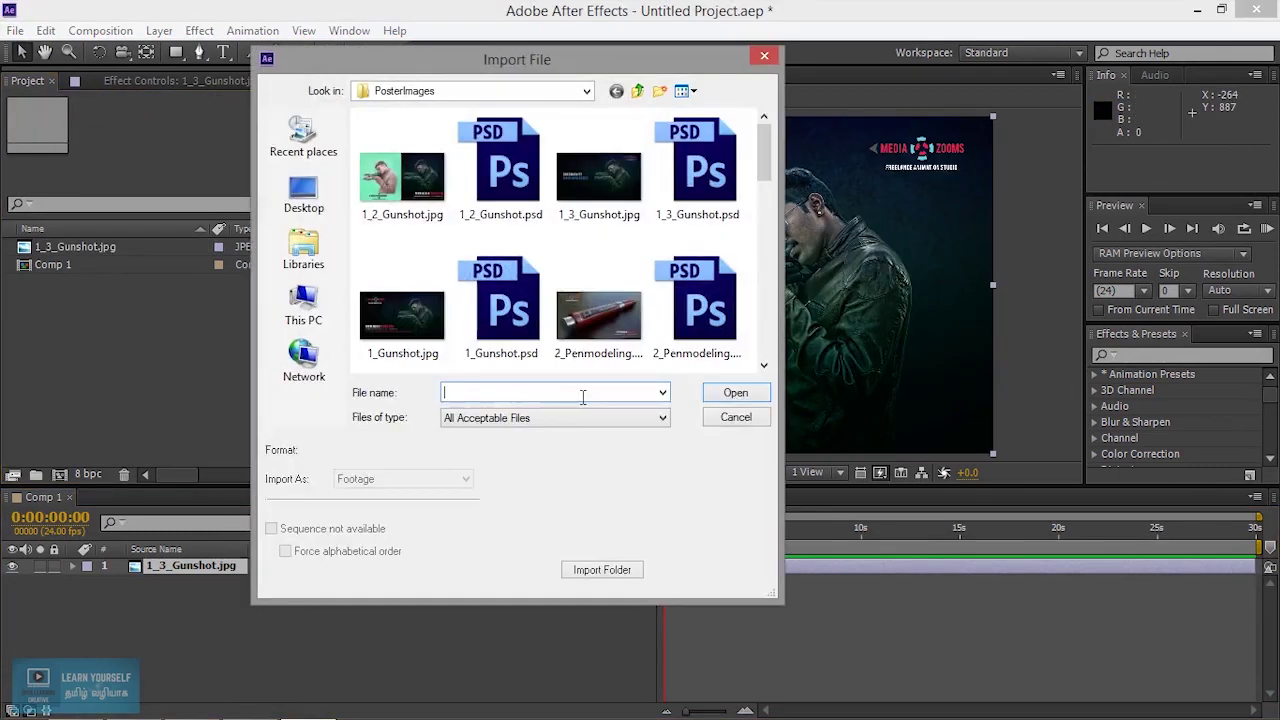
left_click_drag(766, 162, 767, 243)
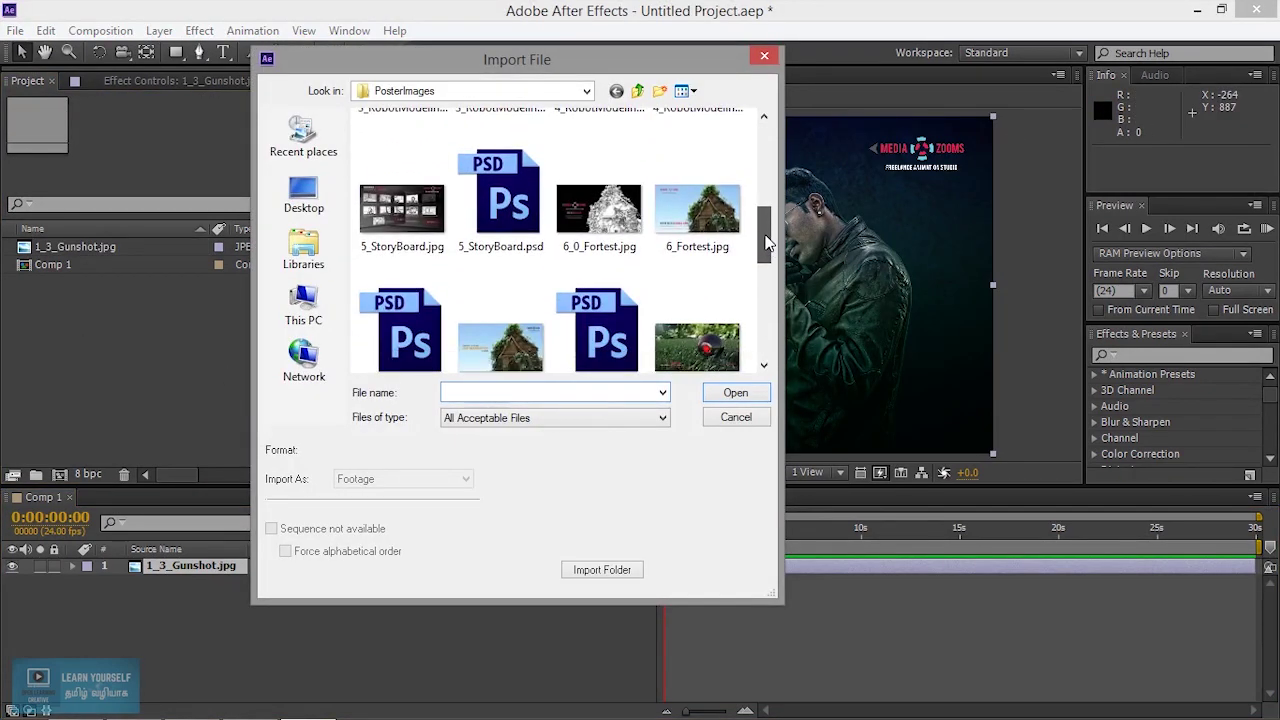
double_click(697, 345)
mouse_move(100, 246)
left_mouse_down()
mouse_move(87, 306)
mouse_move(73, 273)
mouse_move(89, 577)
left_mouse_up()
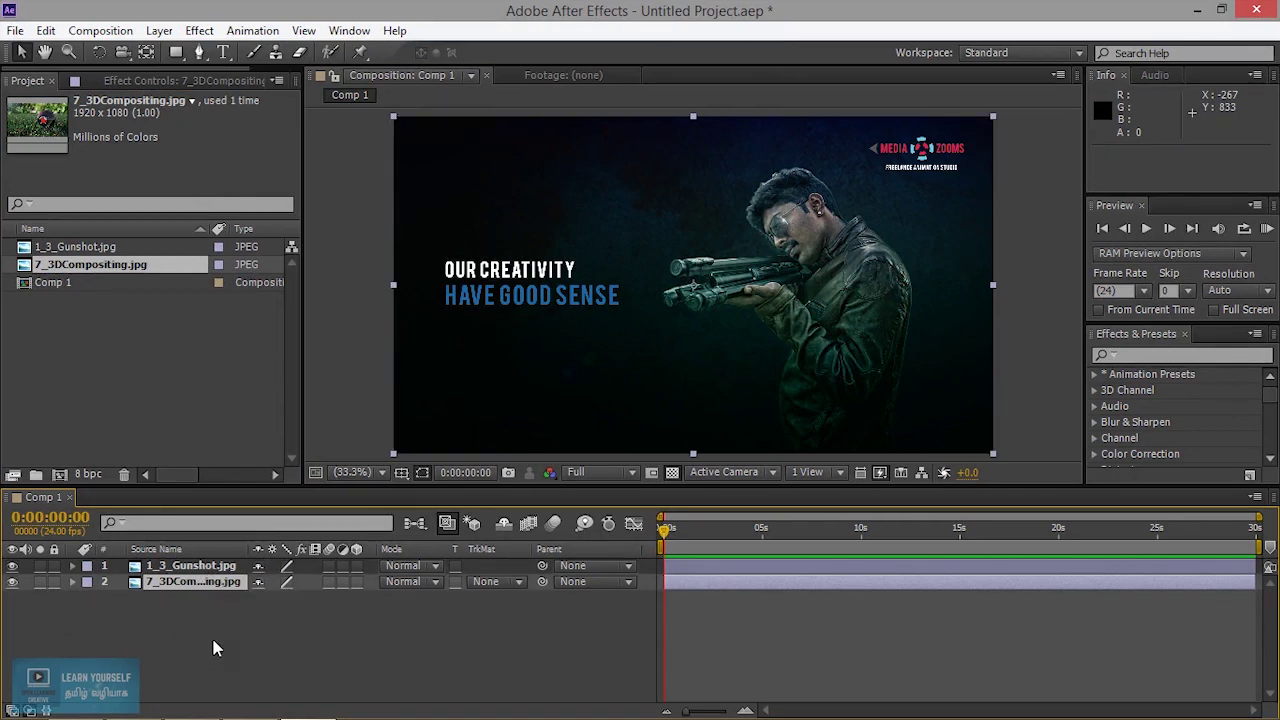
left_click_drag(204, 567, 190, 615)
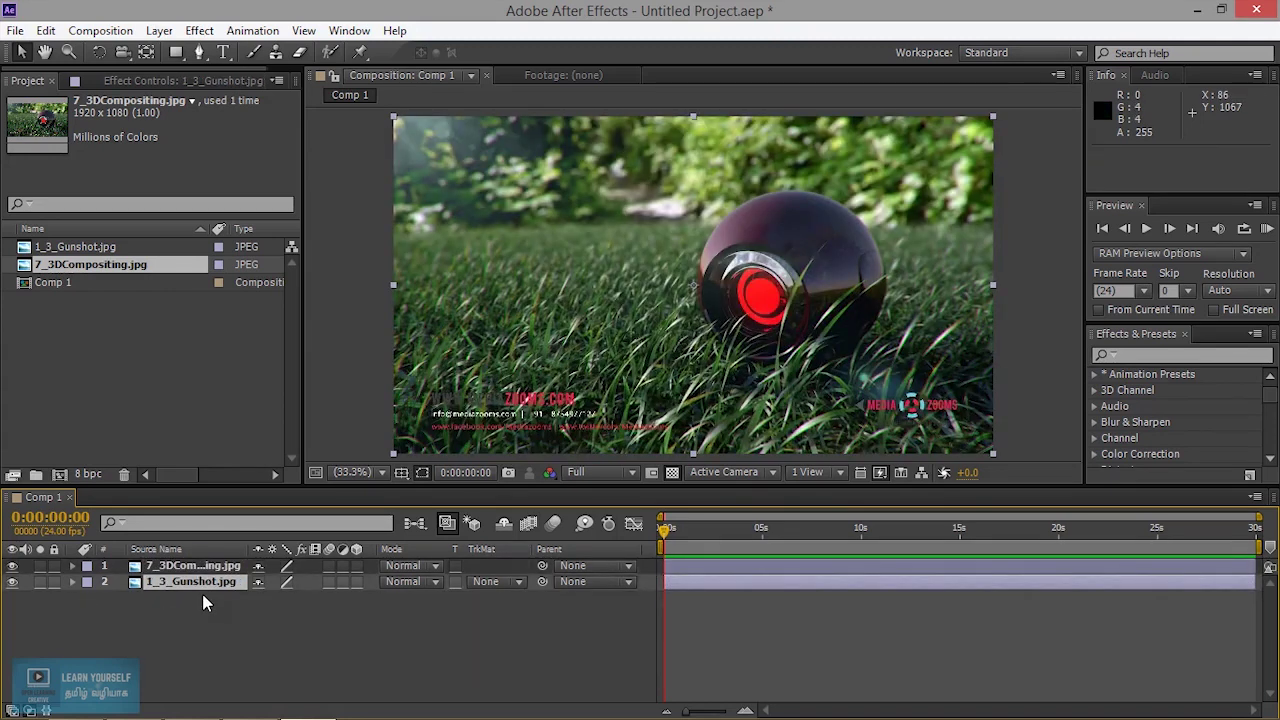
left_click(13, 566)
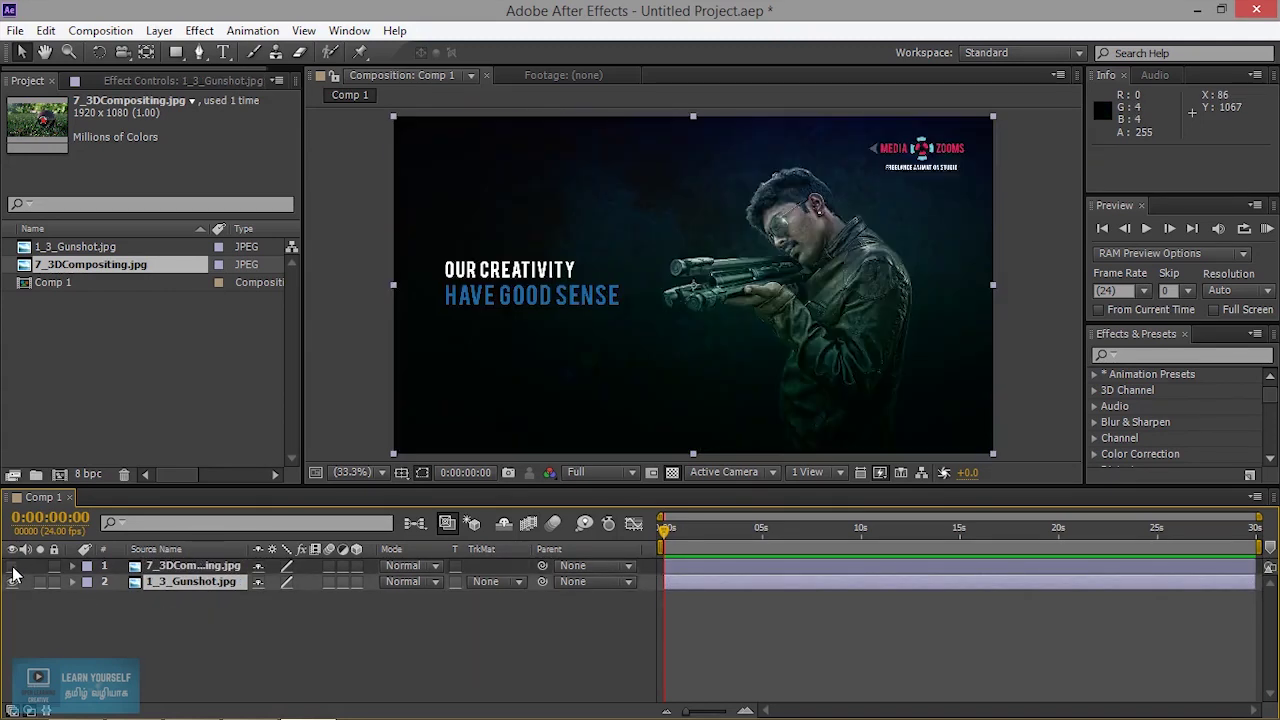
Step: Unhide the top layer, solo the Gunshot layer, and import 2_Penmodeling.jpg
left_click(13, 566)
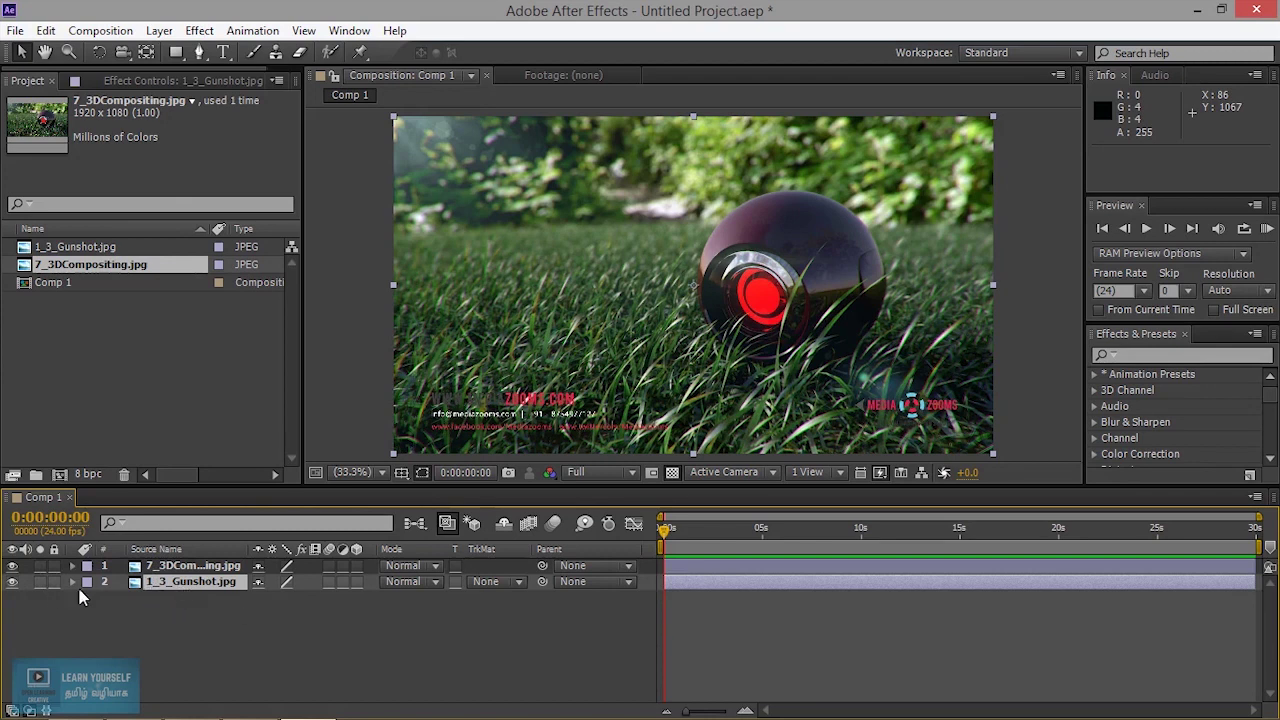
left_click(41, 582)
left_click(41, 582)
left_click(41, 582)
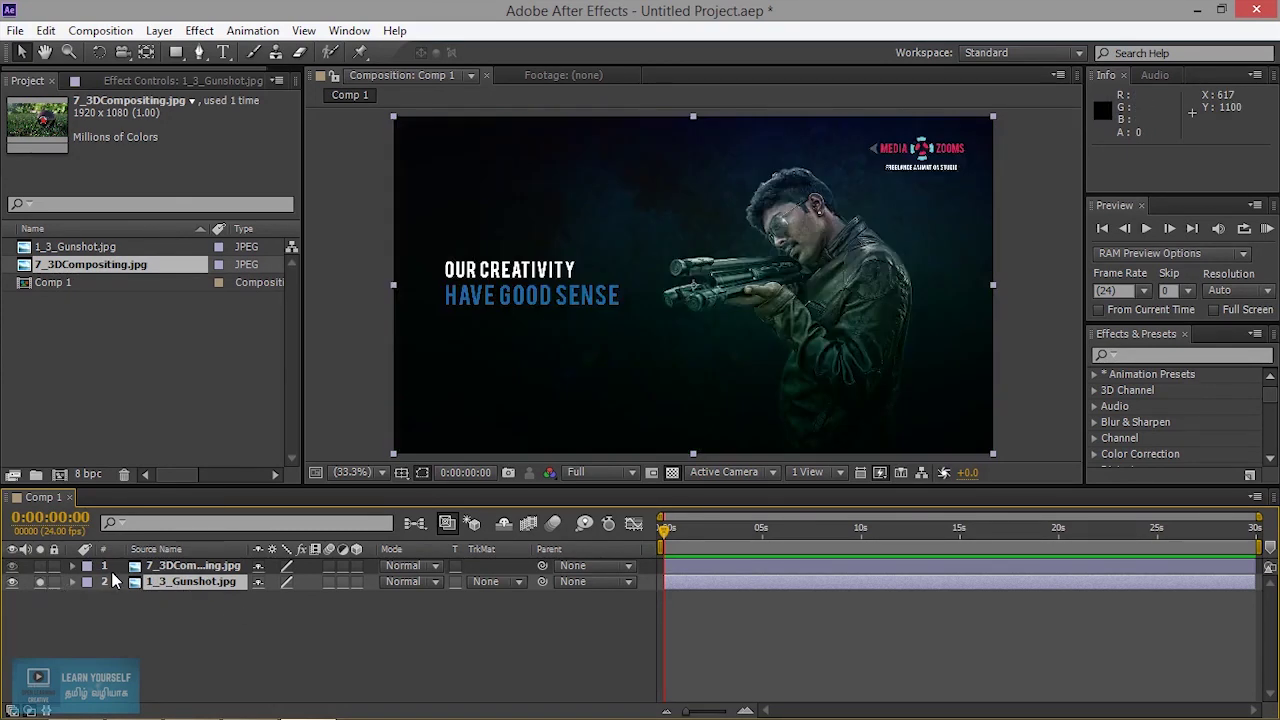
double_click(101, 384)
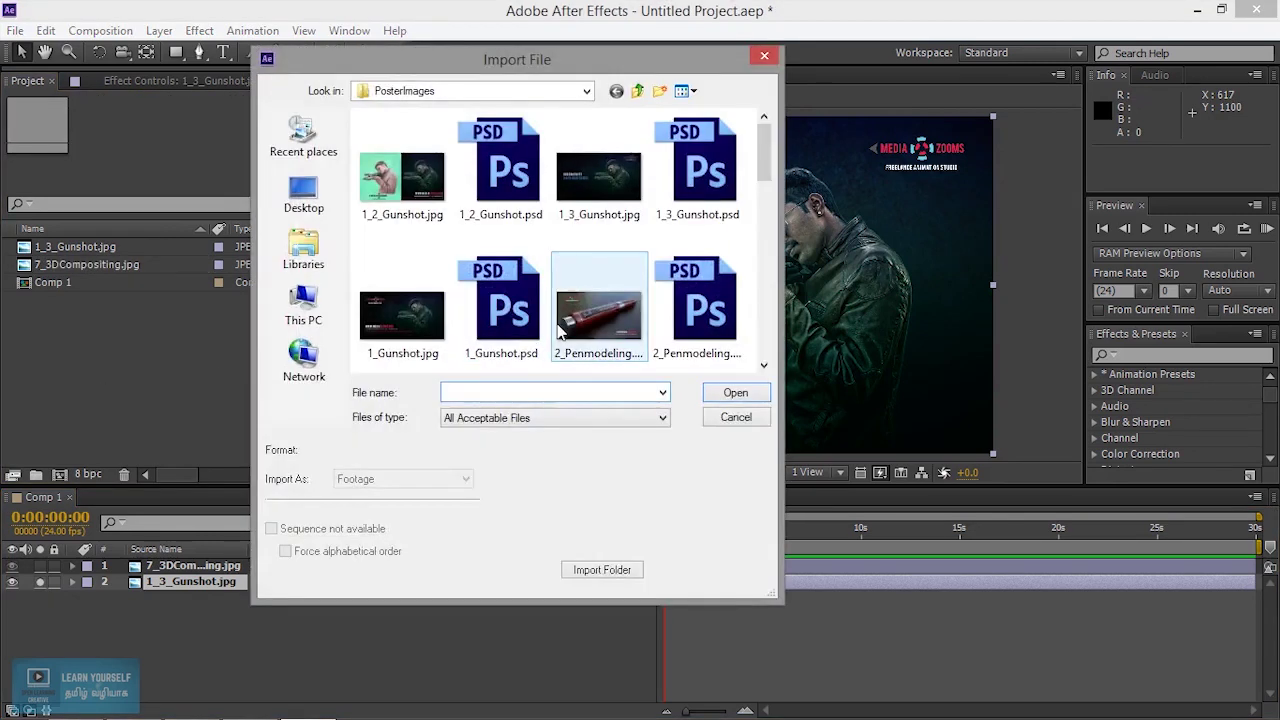
double_click(596, 310)
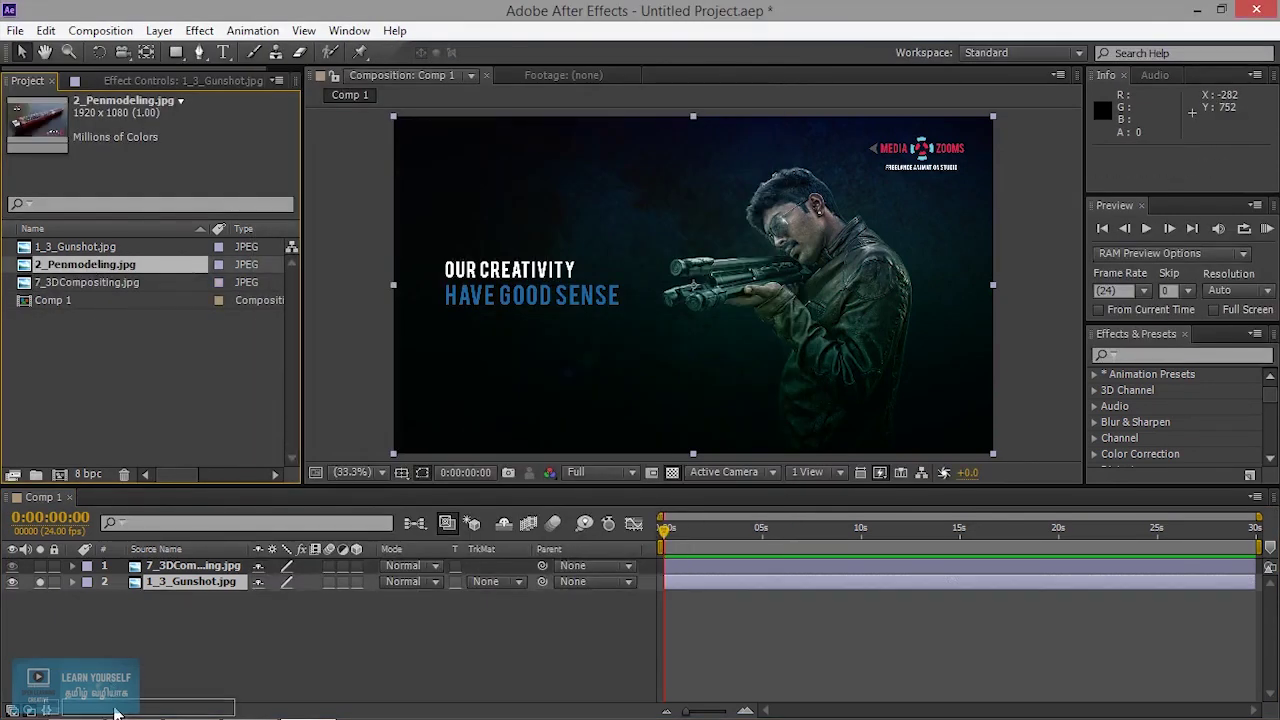
Step: Add 2_Penmodeling.jpg to Comp 1 as the bottom layer 3
left_click(100, 283, "shift")
left_click_drag(100, 283, 147, 645)
left_click(107, 615)
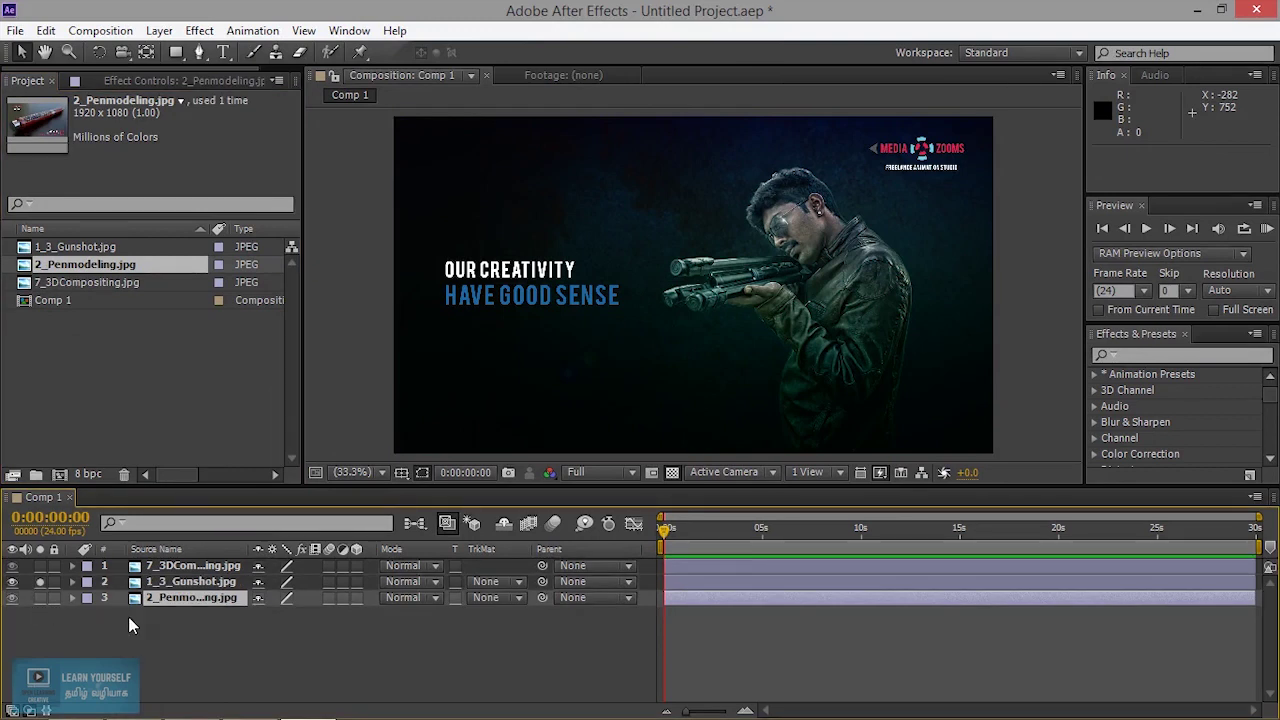
Step: Toggle the Solo switches to preview layers individually, then select the Gunshot layer
left_click(44, 588)
left_click(41, 582)
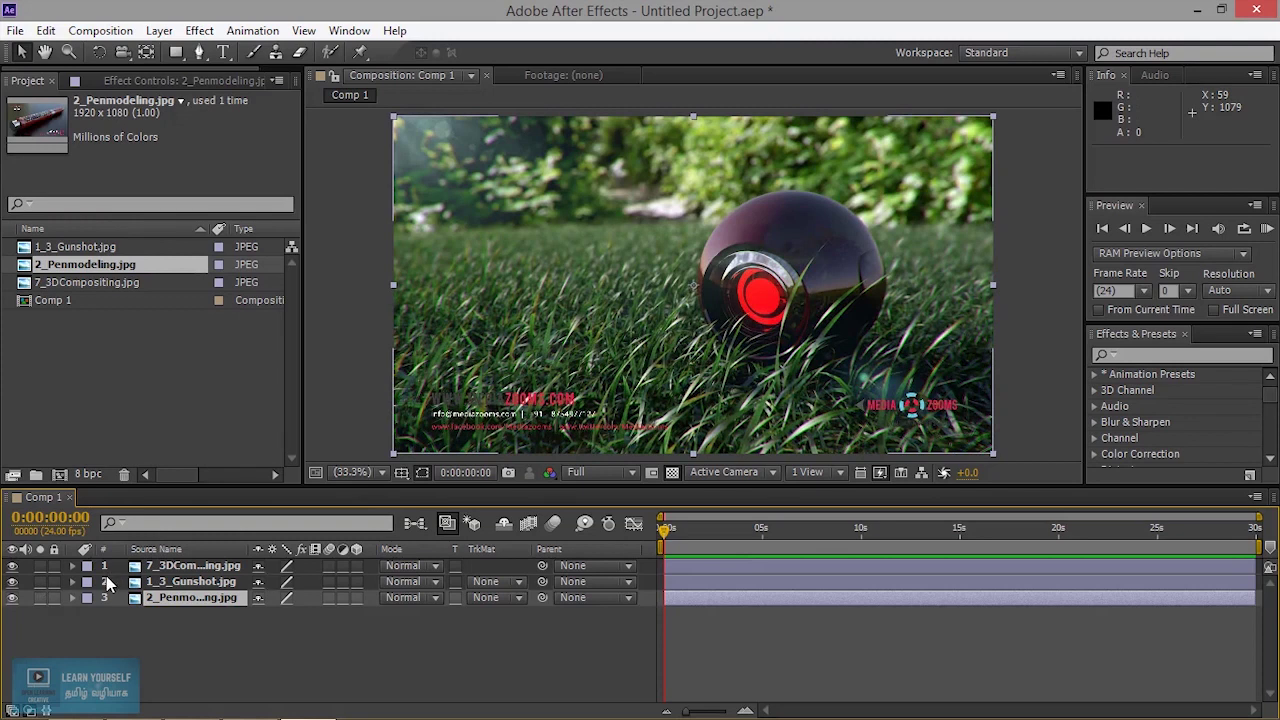
left_click(41, 582)
left_click(41, 598)
left_click(41, 598)
left_click(190, 581)
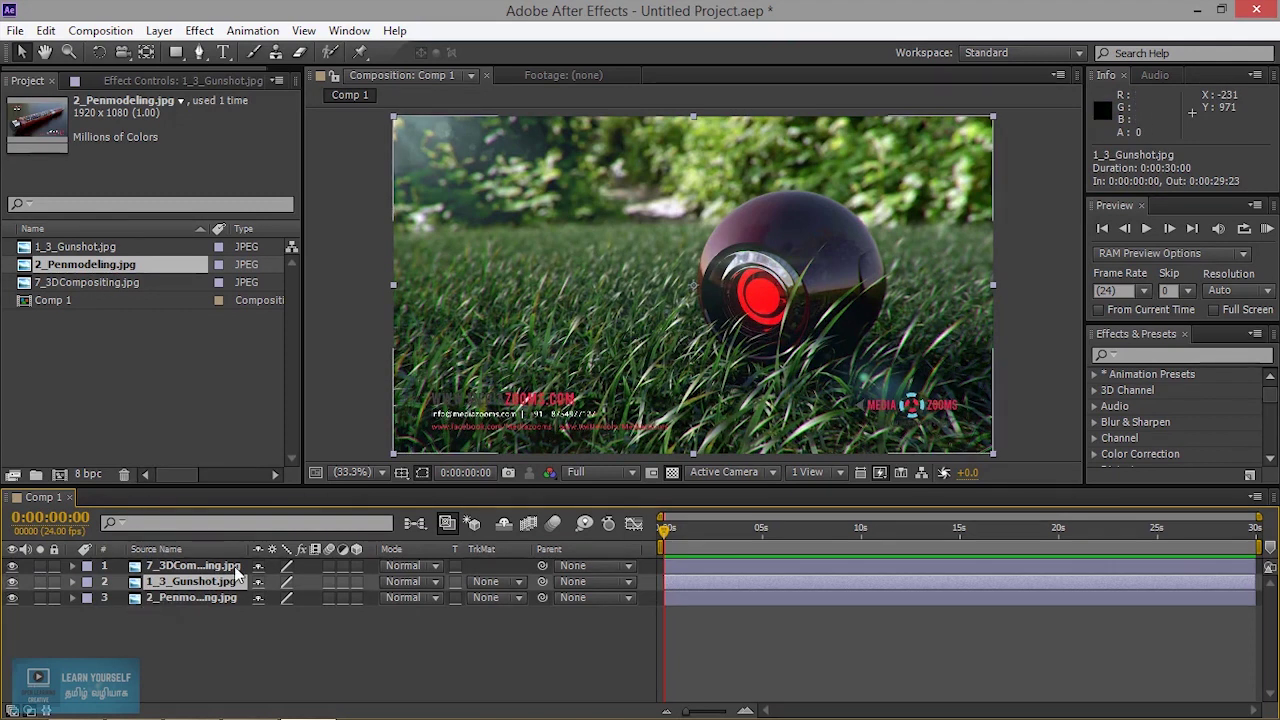
Step: Scale the Gunshot and grass images to about 45%, grass top-right, Gunshot at left
left_click_drag(996, 456, 828, 372)
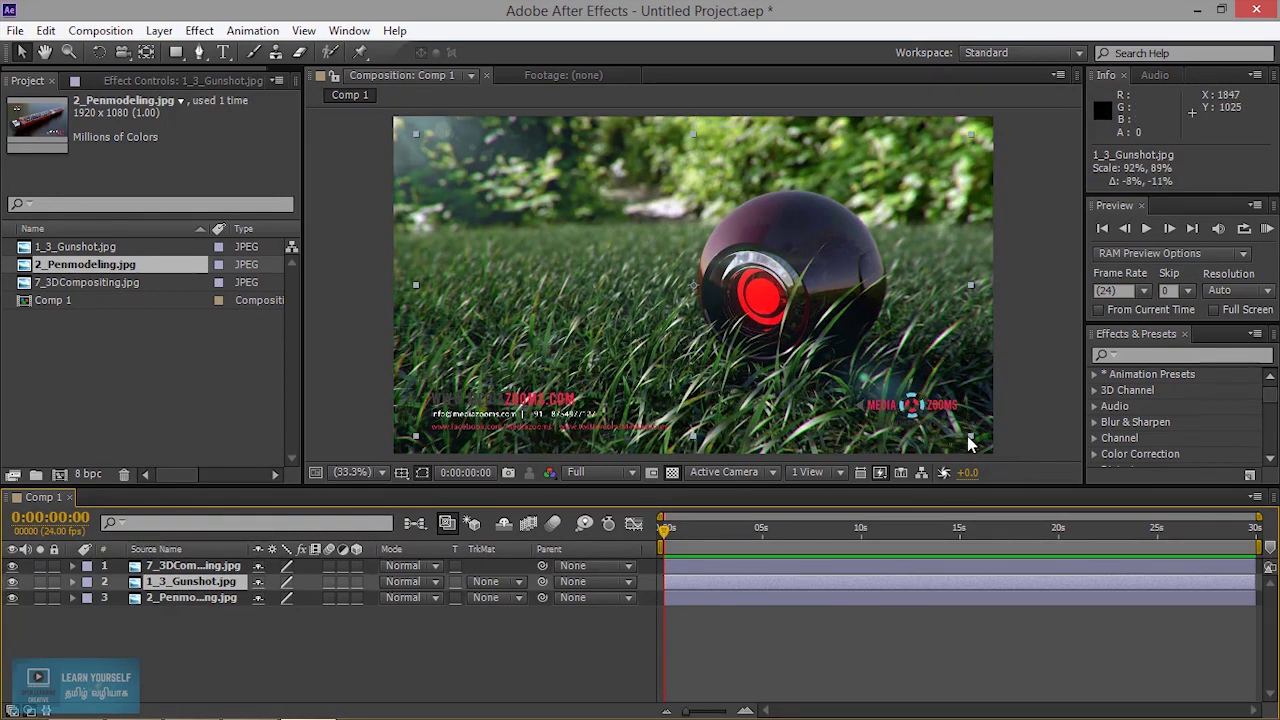
left_click(754, 341)
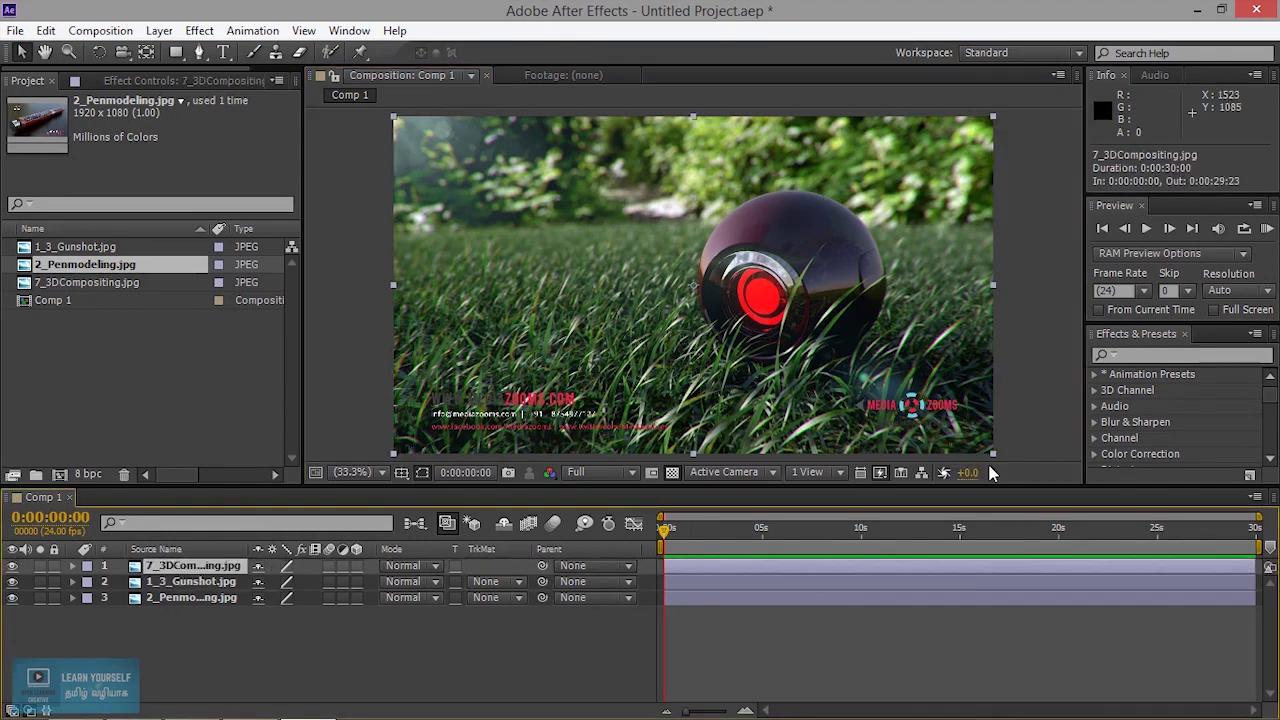
mouse_move(992, 454)
left_mouse_down()
mouse_move(812, 388)
mouse_move(830, 402)
left_mouse_up()
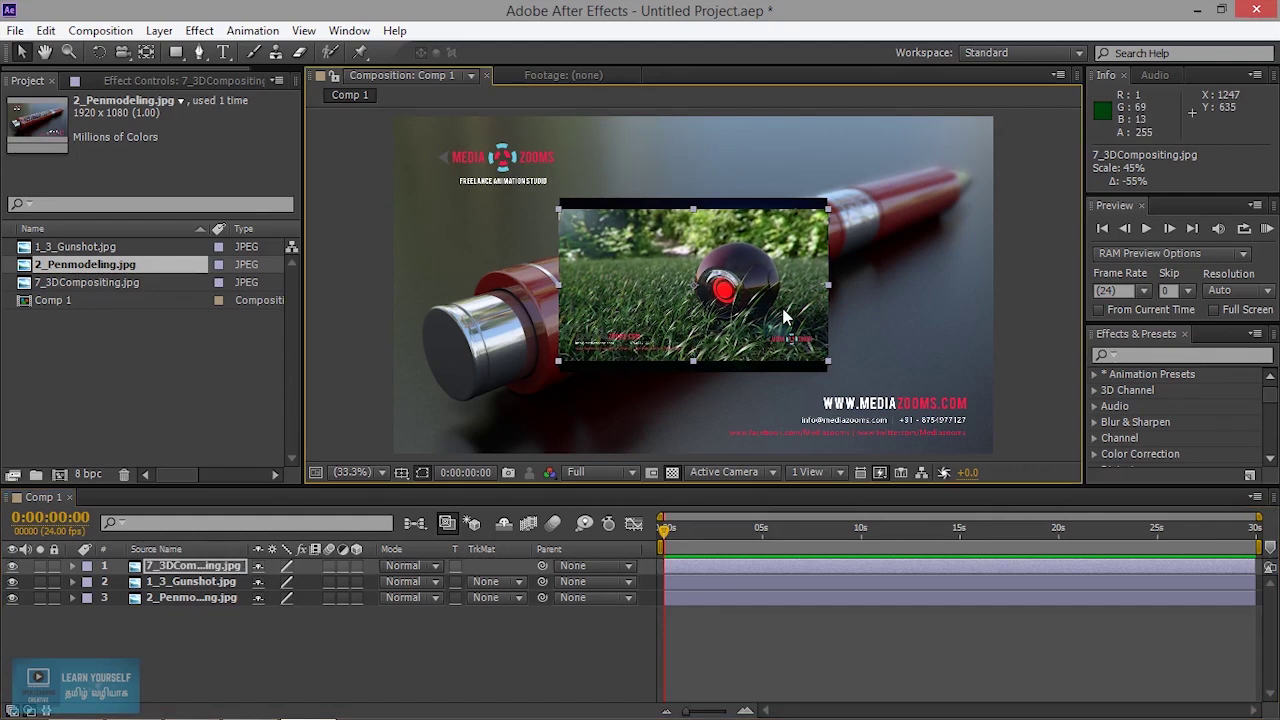
left_click_drag(785, 317, 948, 225)
left_click(632, 285)
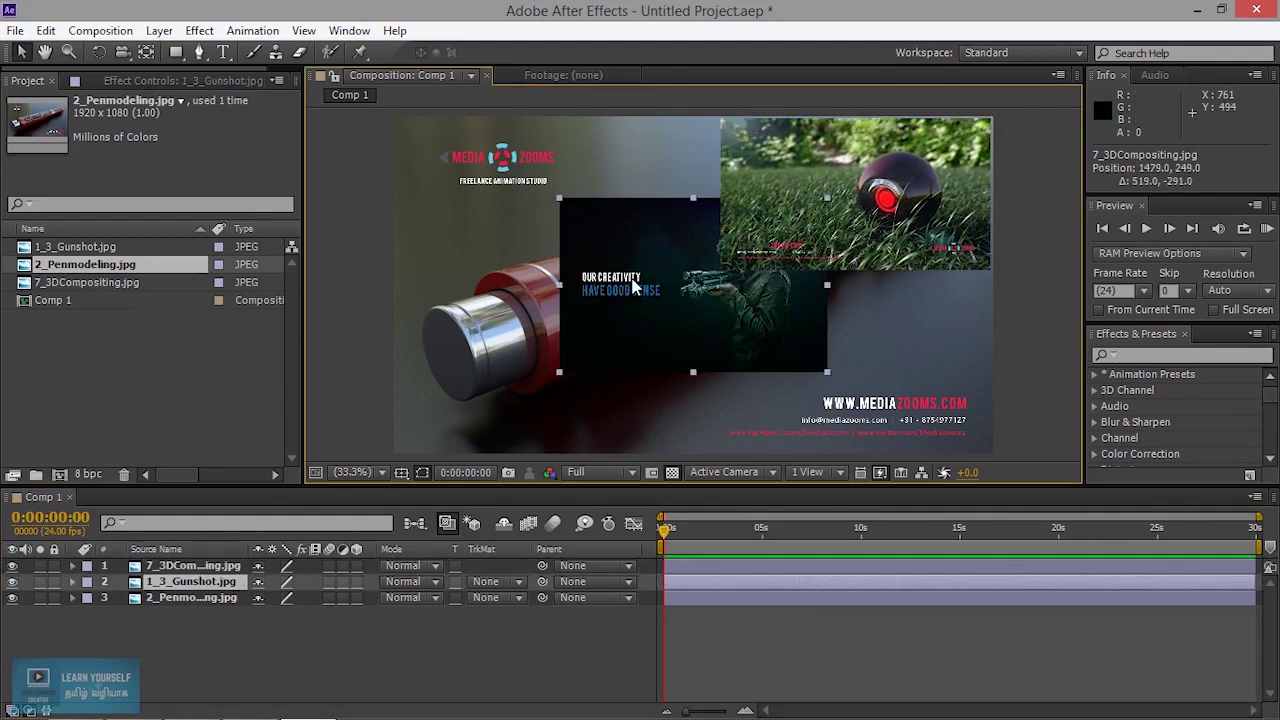
left_click_drag(632, 285, 470, 284)
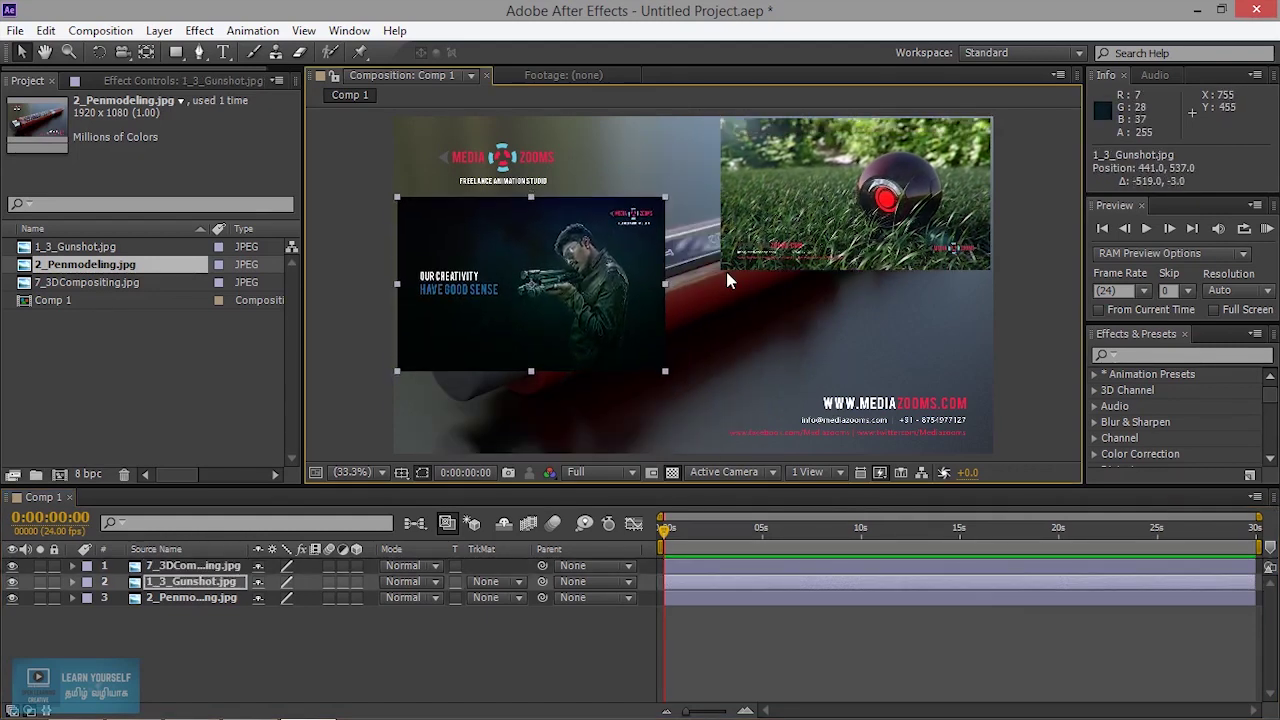
Step: Toggle Gunshot's solo off, lock the Gunshot layer, and shift the pen background up-left
left_click(40, 581)
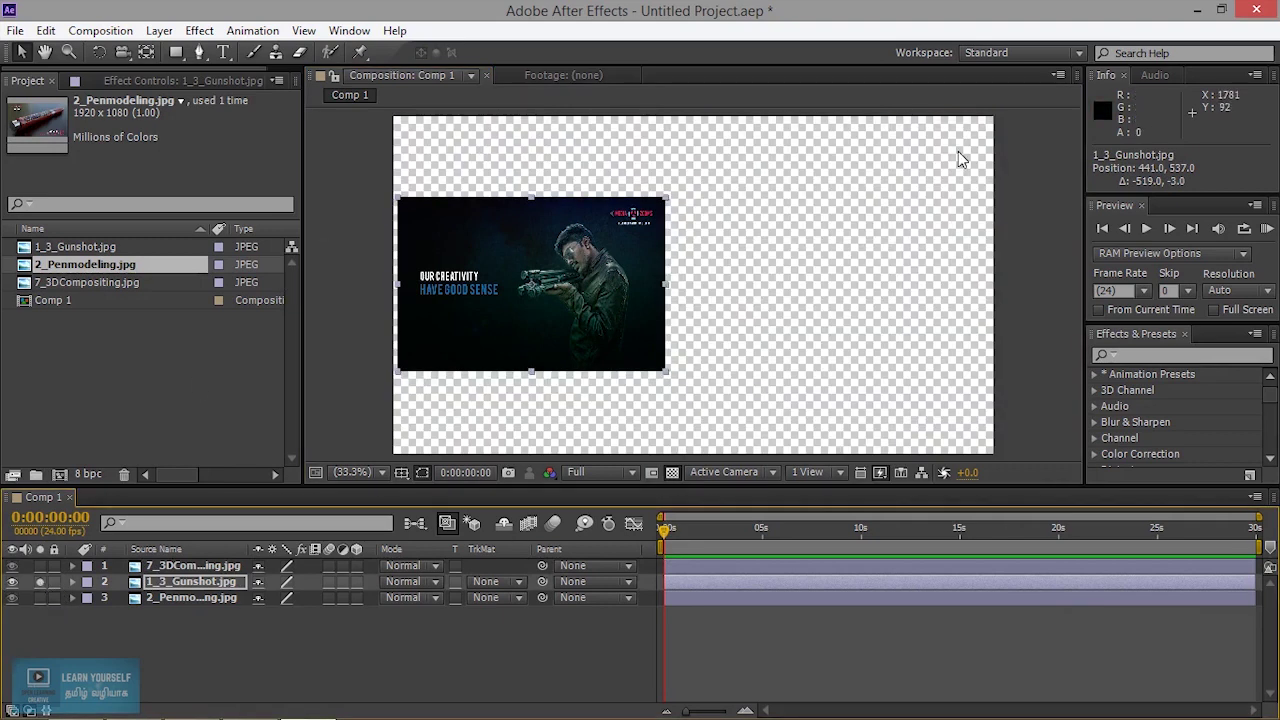
left_click(40, 581)
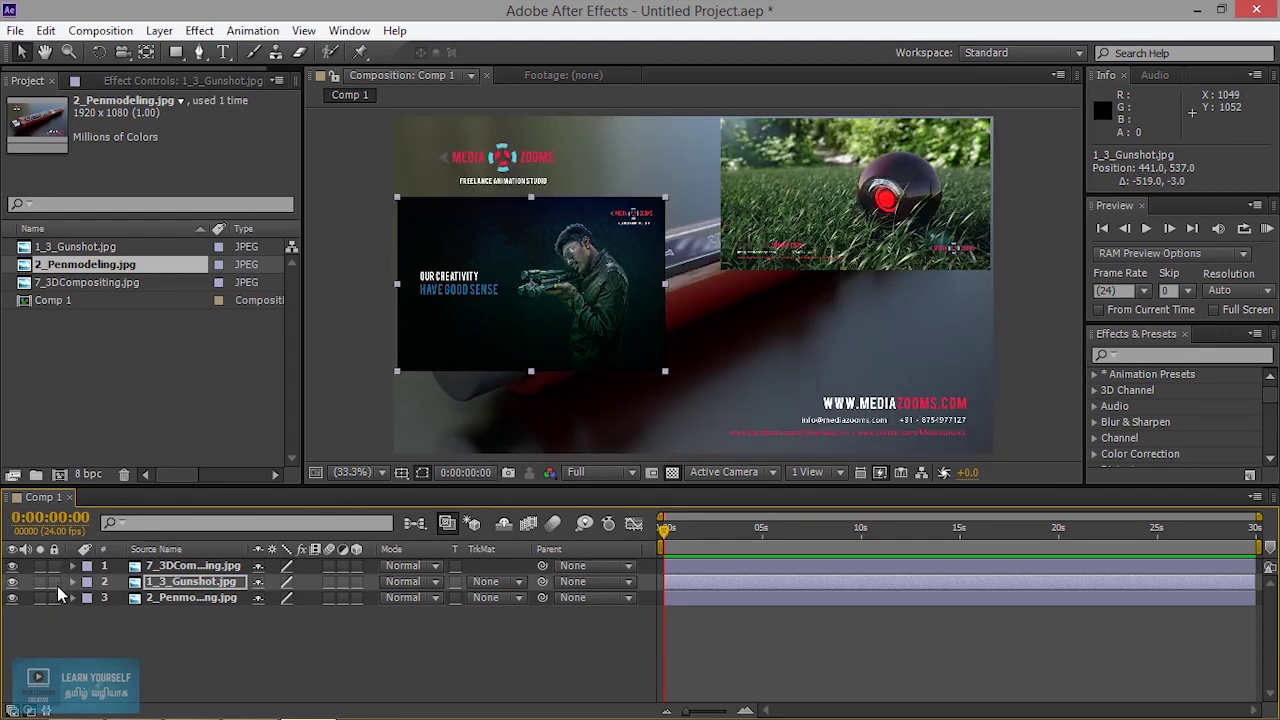
left_click(54, 580)
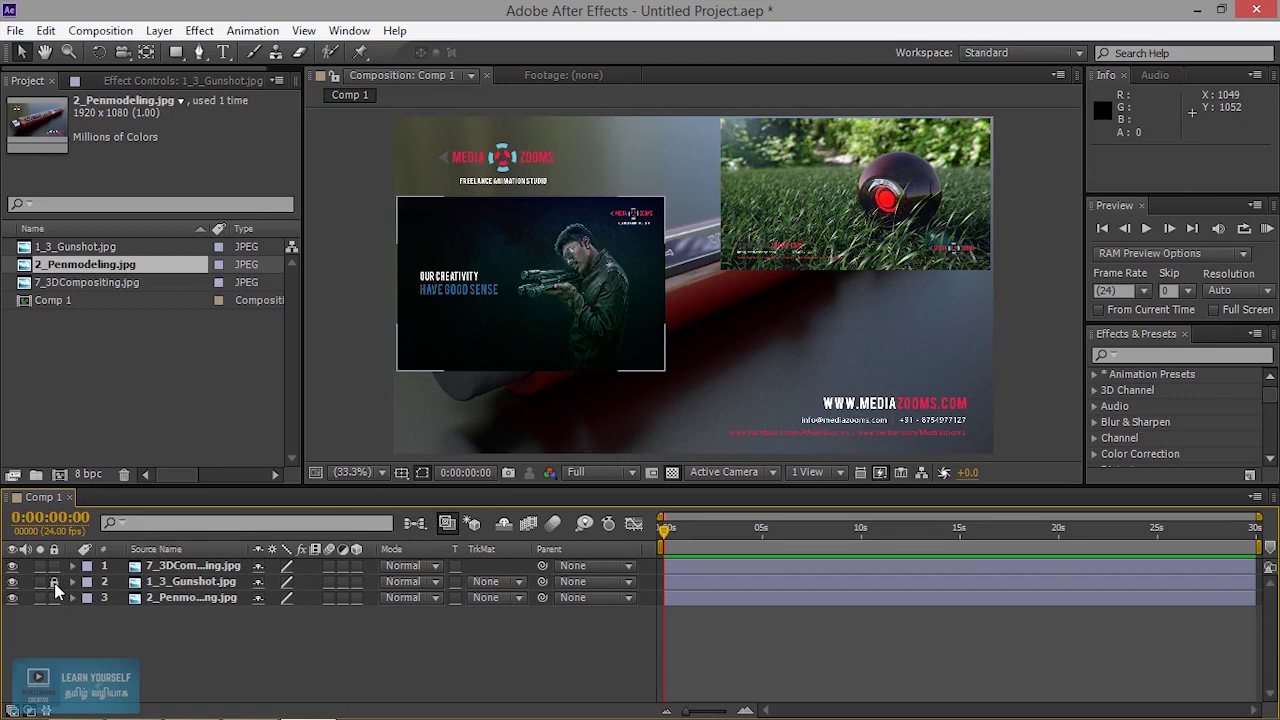
left_click_drag(526, 359, 462, 351)
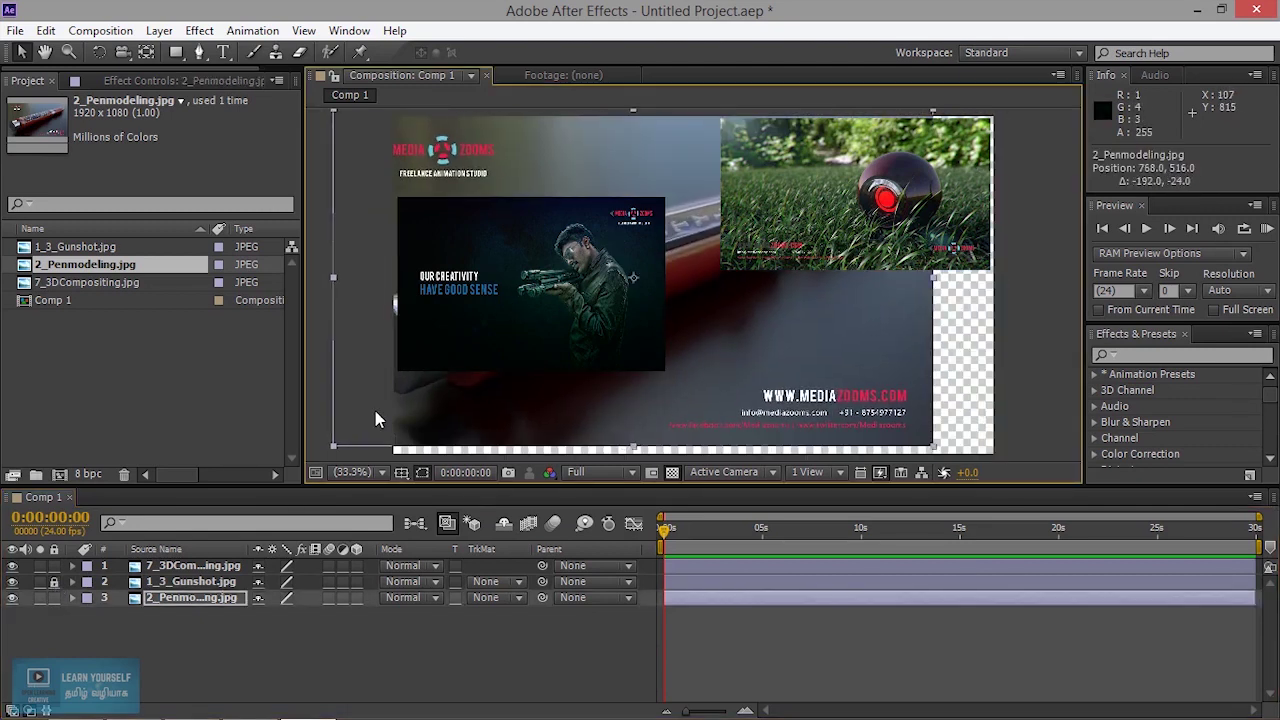
Step: Undo the pen background move, unlock the Gunshot layer, and select the pen background
key("ctrl+z")
left_click(549, 307)
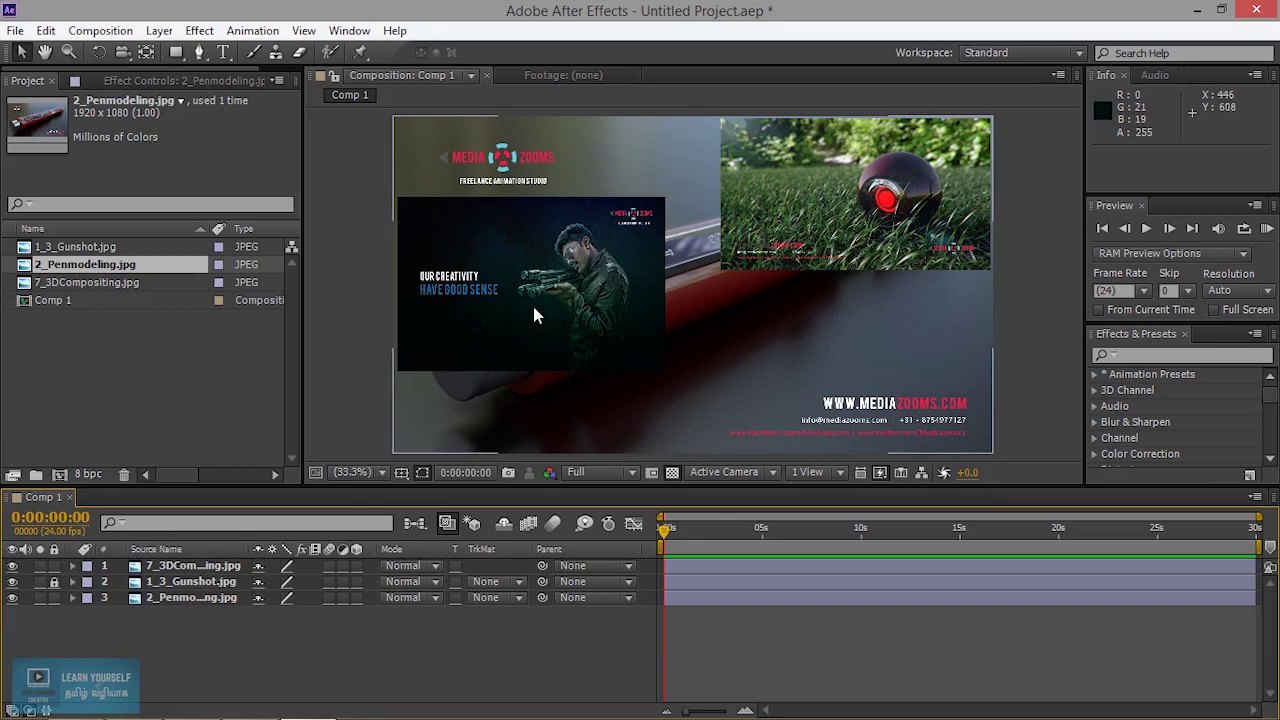
left_click(55, 582)
left_click(206, 591)
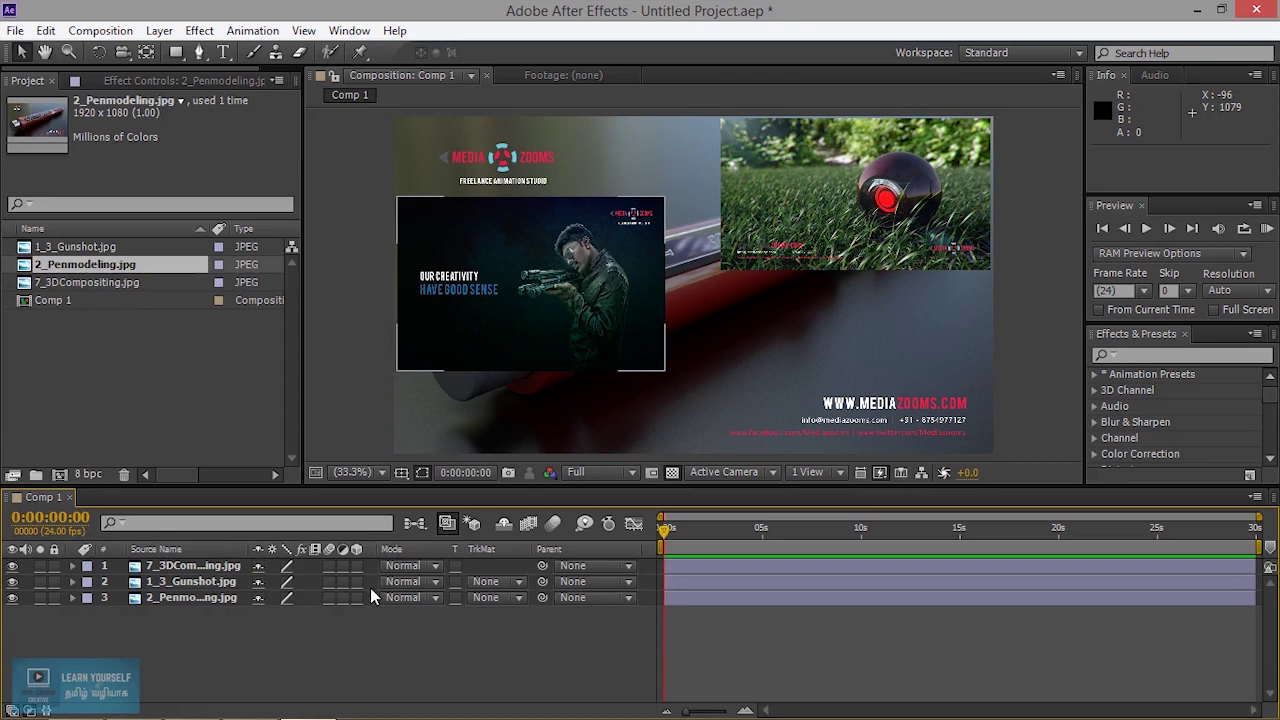